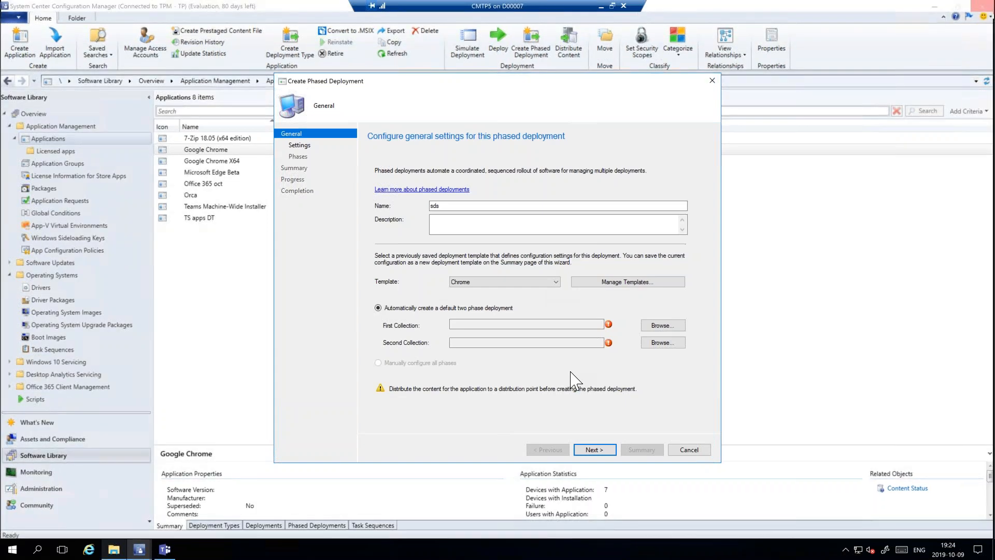
- Try to advance the phased deployment past its general settings with the Chrome template, and quit the console from the exception dialog
click(594, 450)
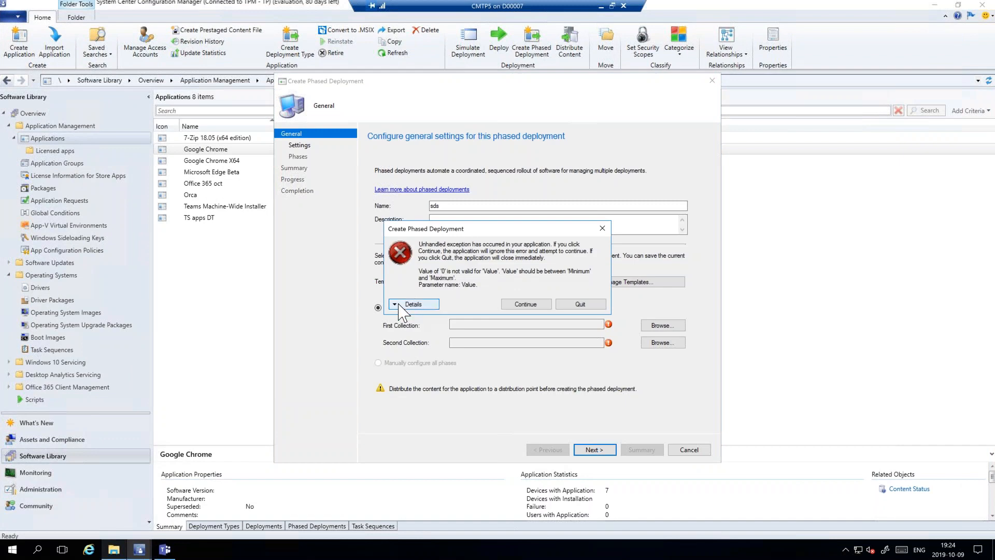
click(423, 303)
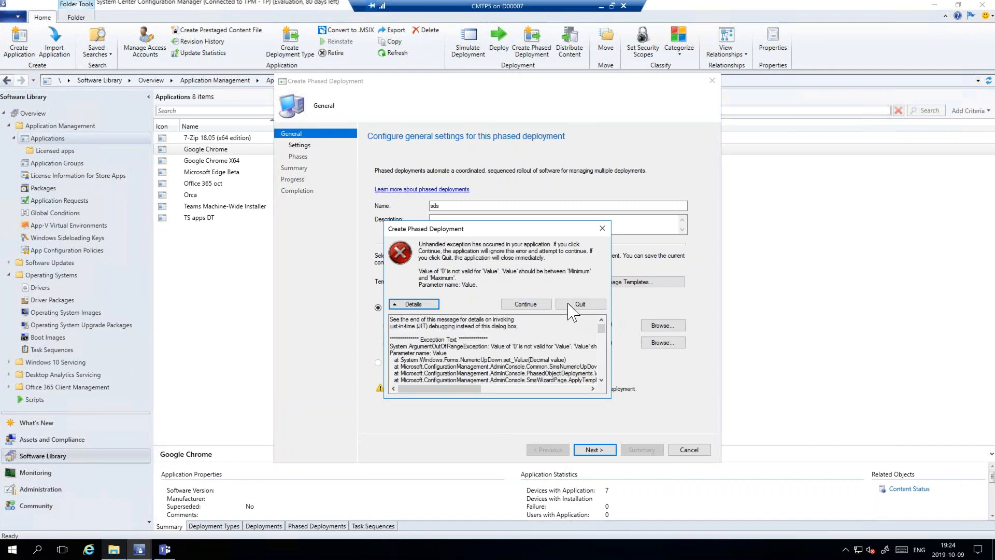
click(579, 310)
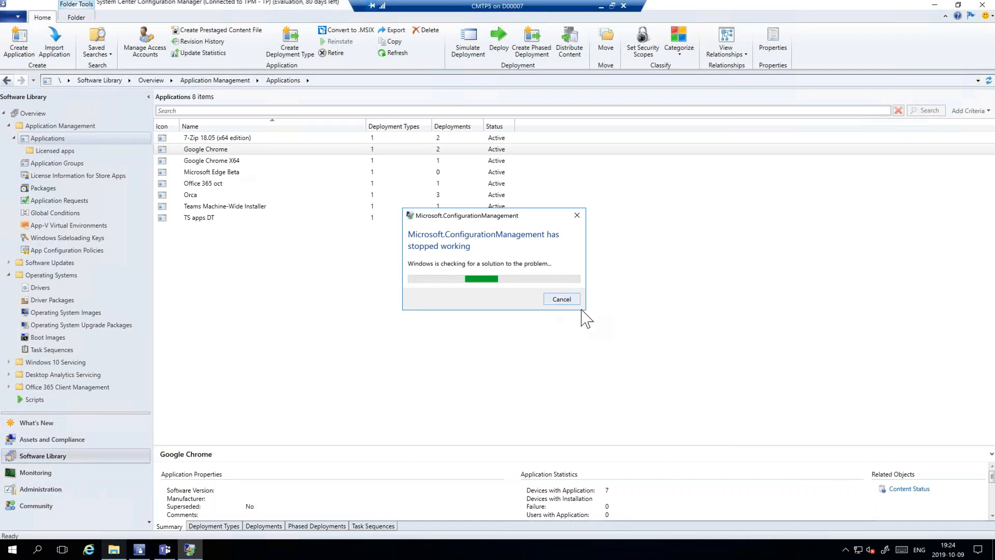
click(570, 300)
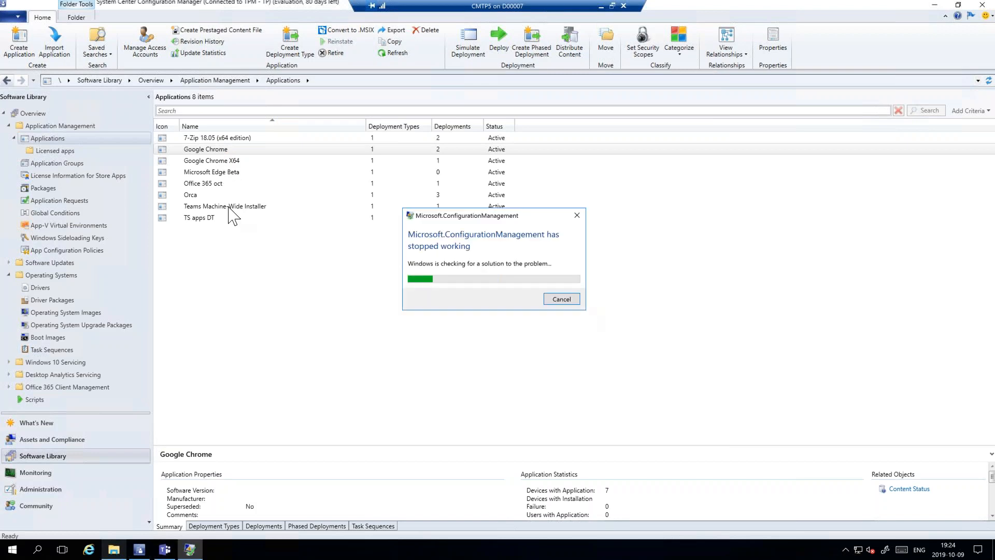
click(570, 300)
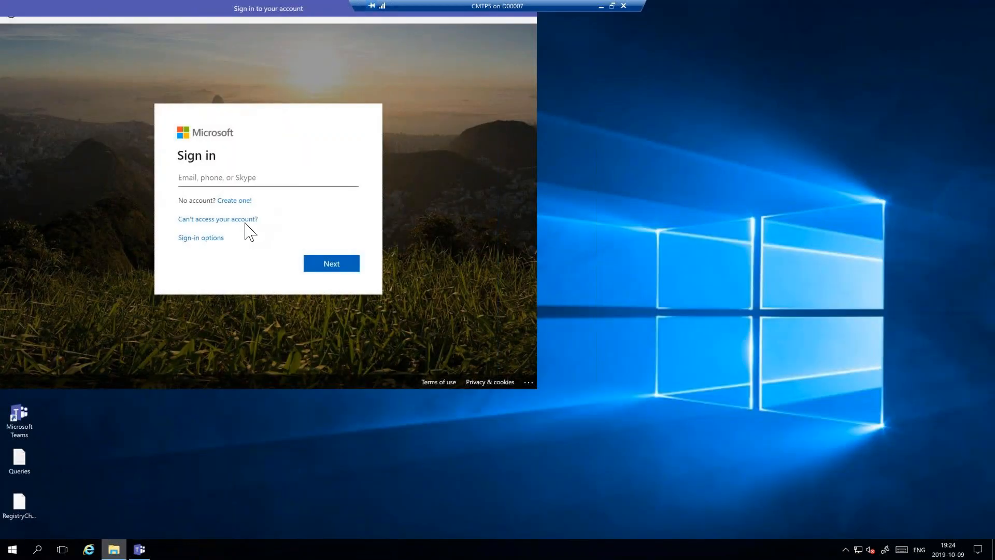
- Reopen the Configuration Manager console and list the task sequences under Operating Systems in the Software Library
click(13, 549)
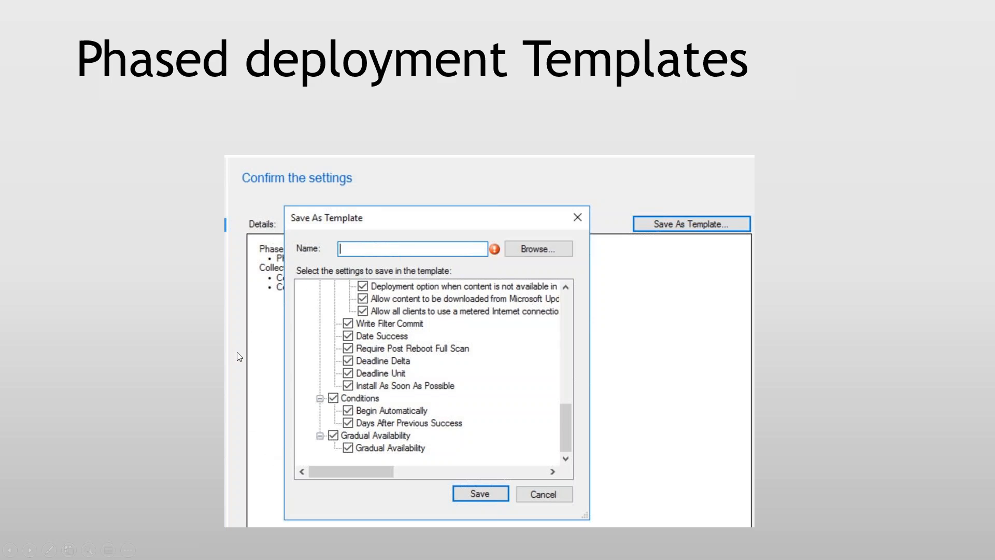
click(207, 238)
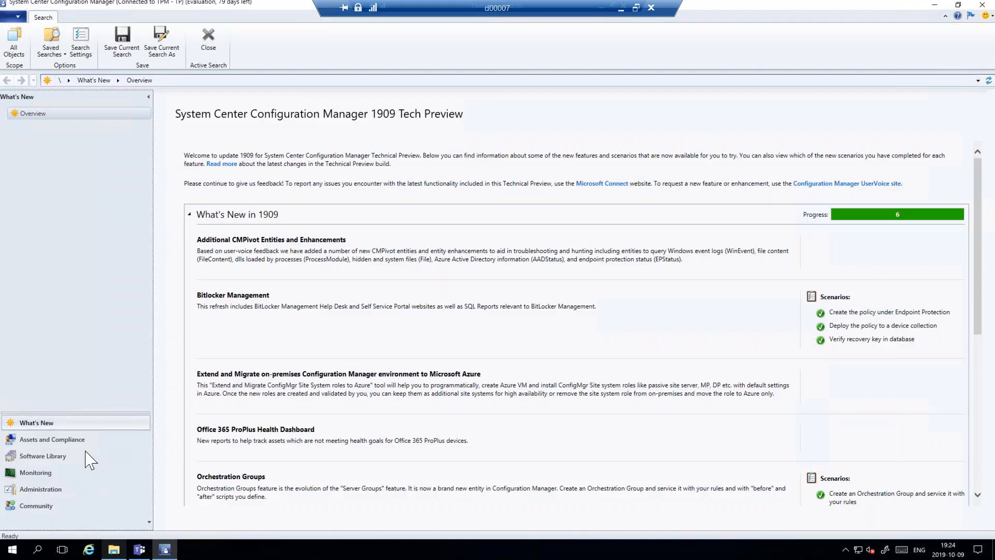
click(41, 459)
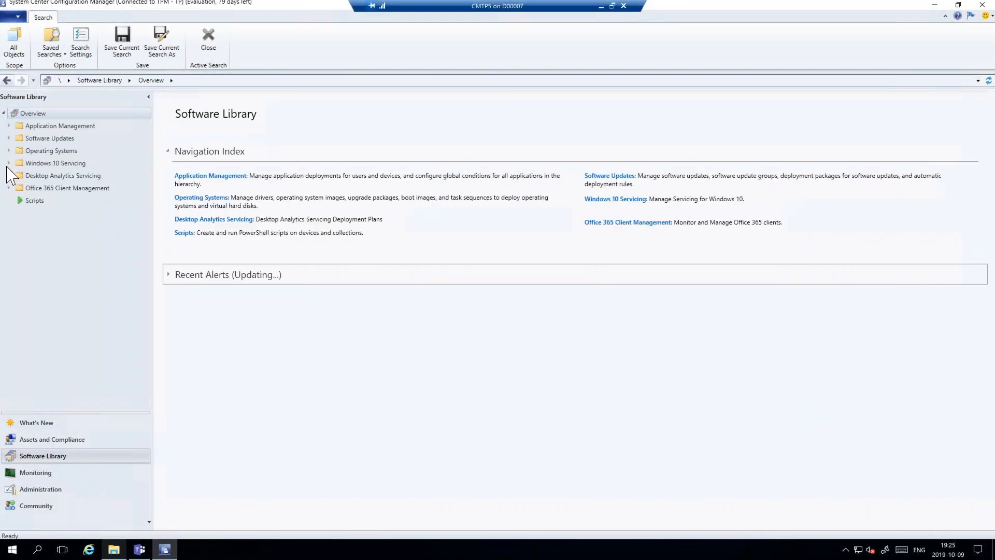
click(8, 151)
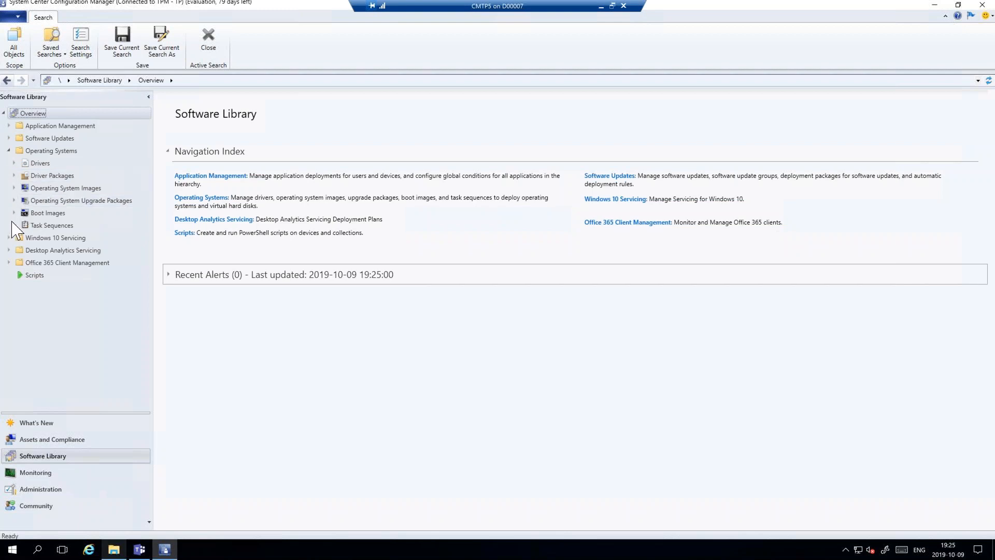
click(38, 226)
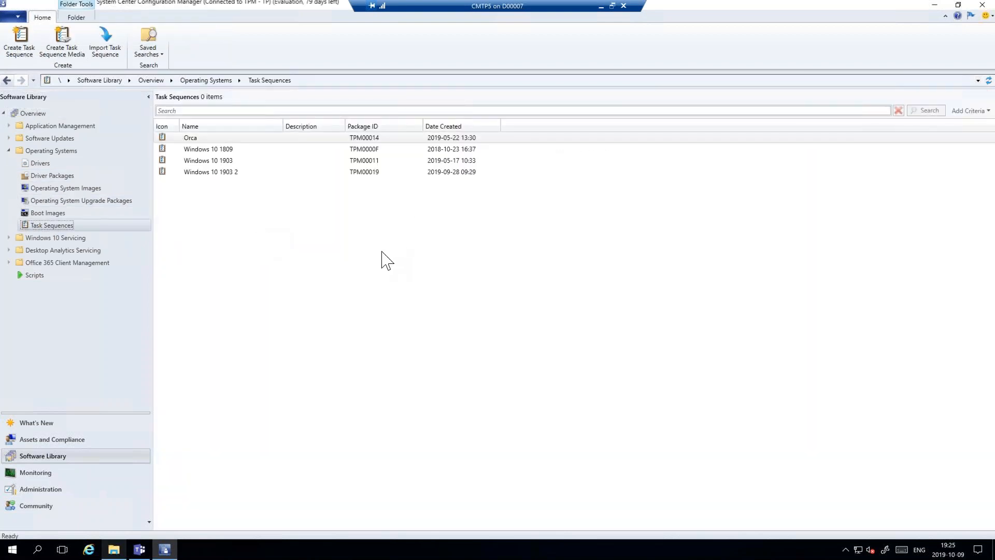
- Open the Windows 10 1809 task sequence for editing
click(208, 149)
right_click(209, 150)
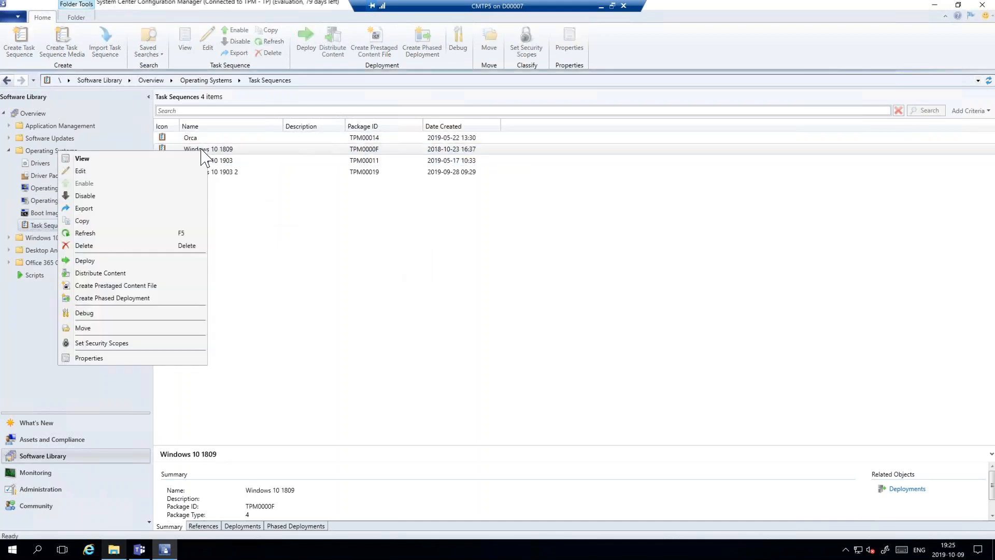
click(86, 171)
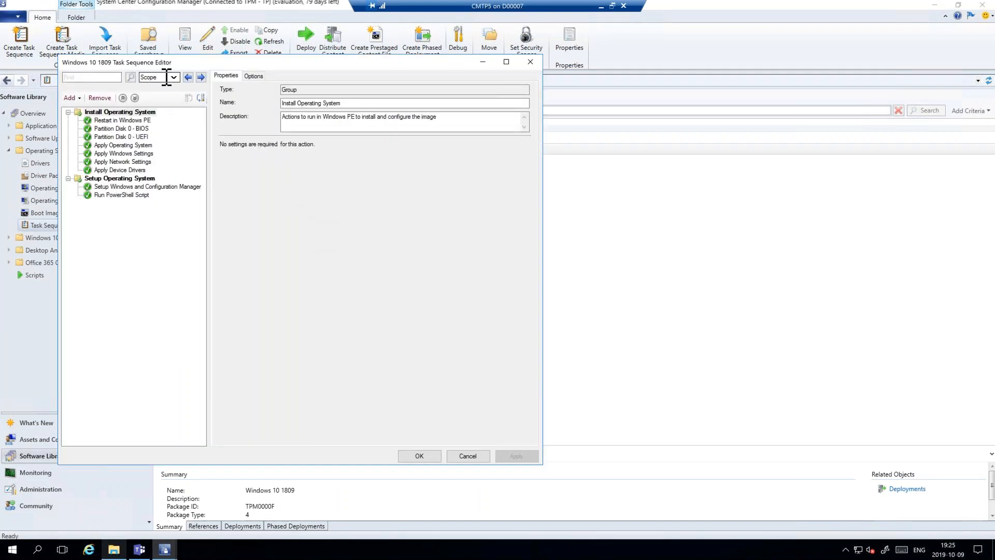
- Limit the task sequence search scope to Conditions by clearing all other Search Within options
click(92, 77)
click(177, 80)
click(175, 78)
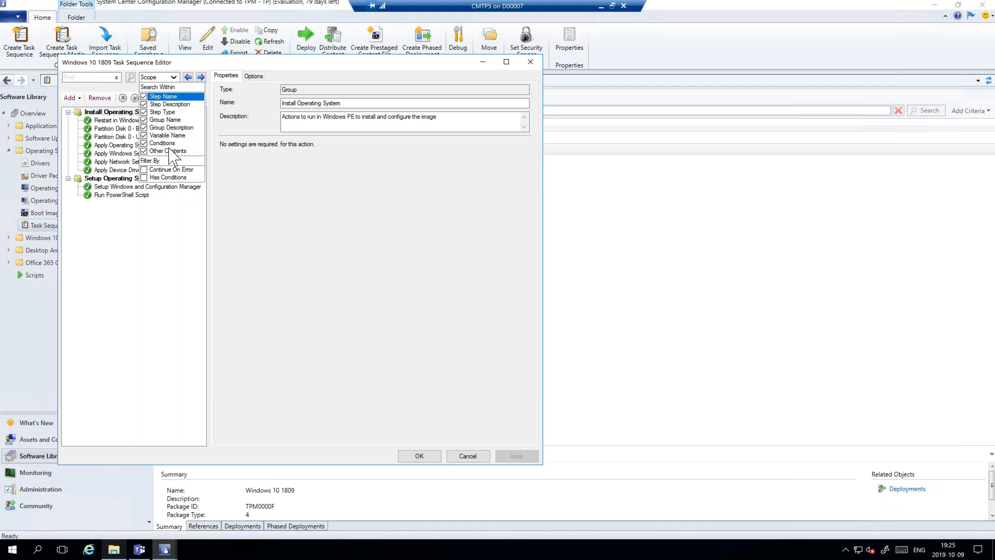
click(145, 135)
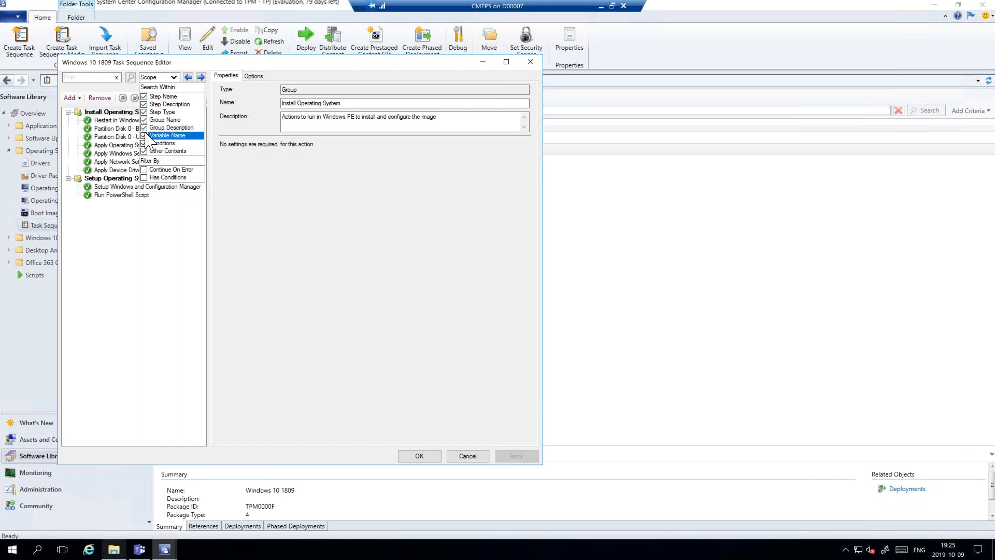
click(144, 127)
click(143, 118)
click(144, 111)
click(144, 104)
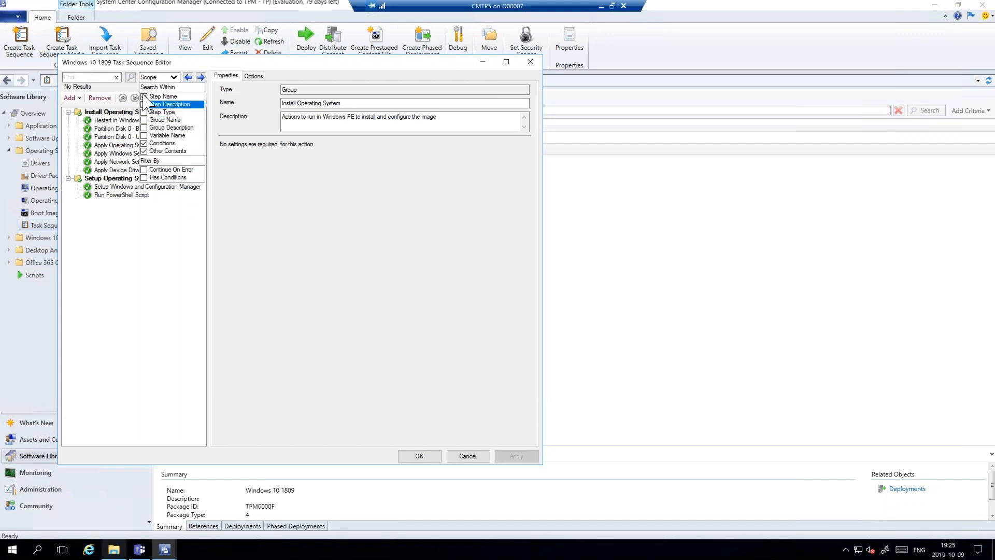
click(145, 96)
click(144, 151)
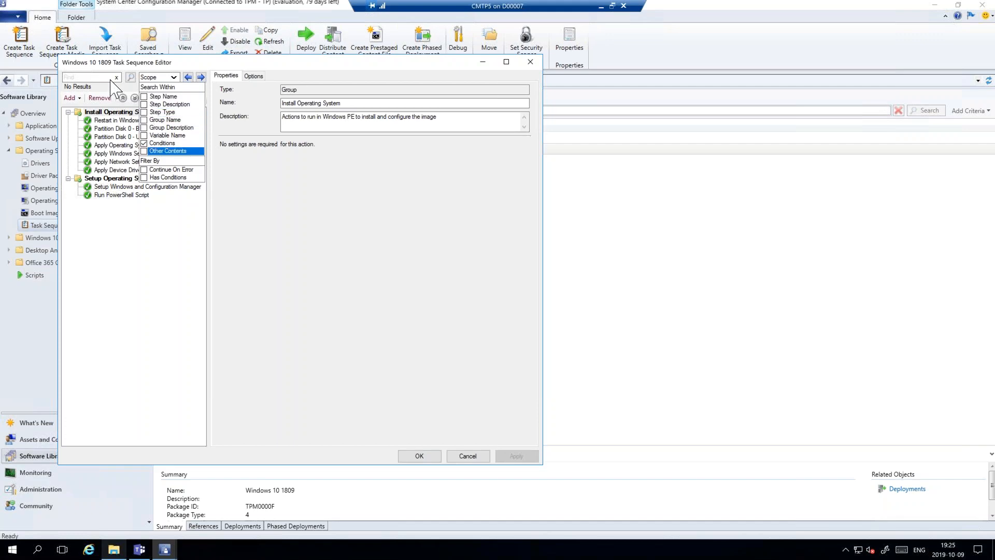
- Search the task sequence conditions for "Wm" and check the options of the Run PowerShell Script step
click(100, 78)
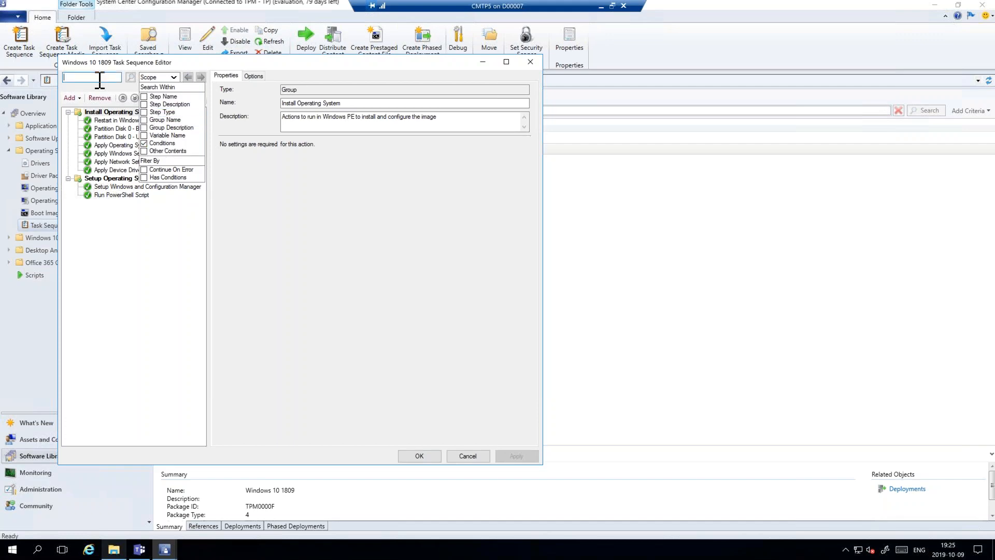
text(Wm)
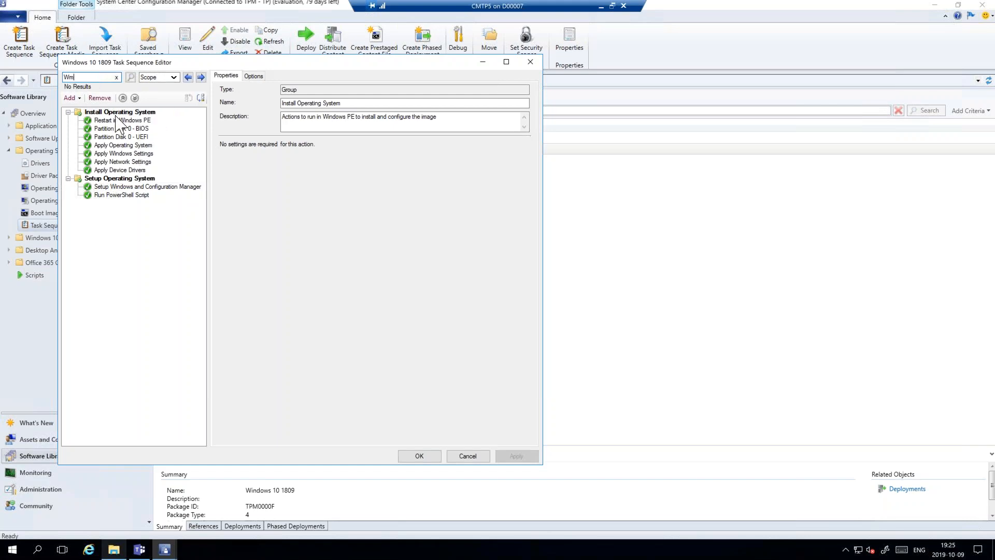
click(108, 196)
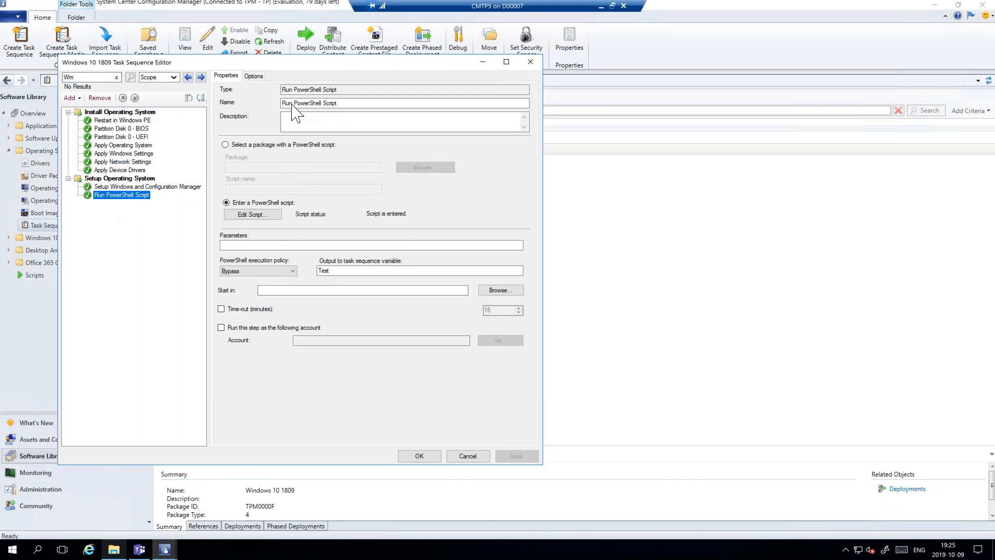
click(253, 76)
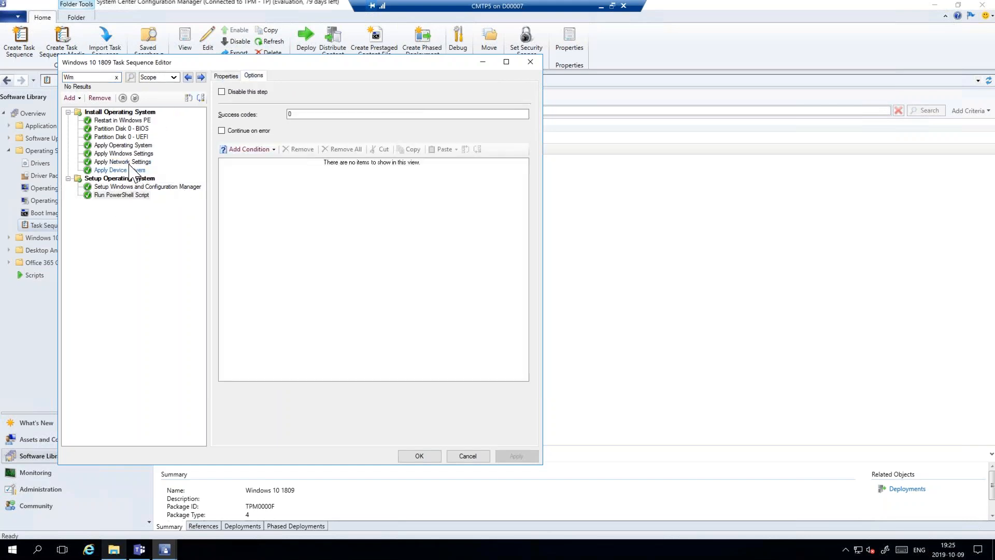
- Replace the search text with "R" and show the properties of the Partition Disk 0 - BIOS result
click(94, 77)
key(BackSpace)
key(BackSpace)
text(R)
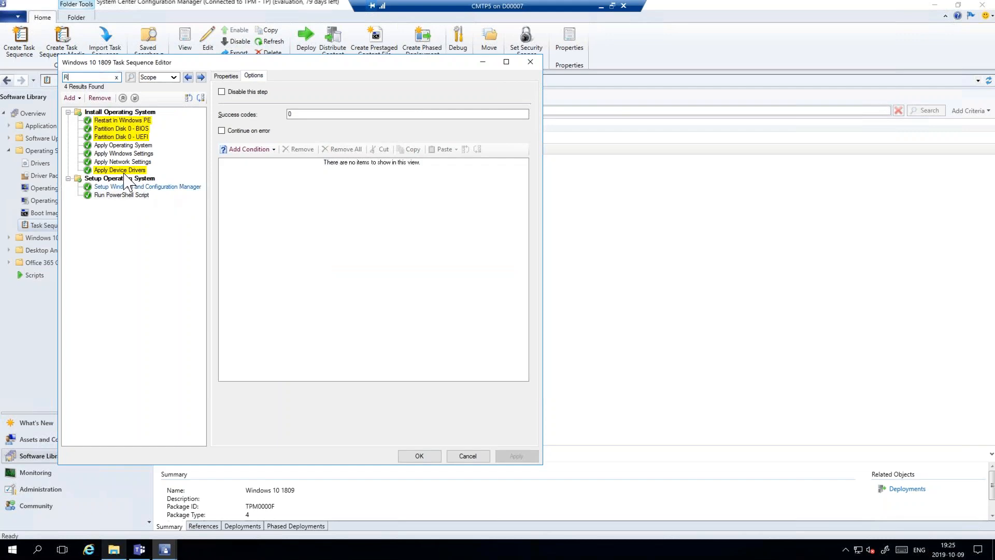
click(123, 130)
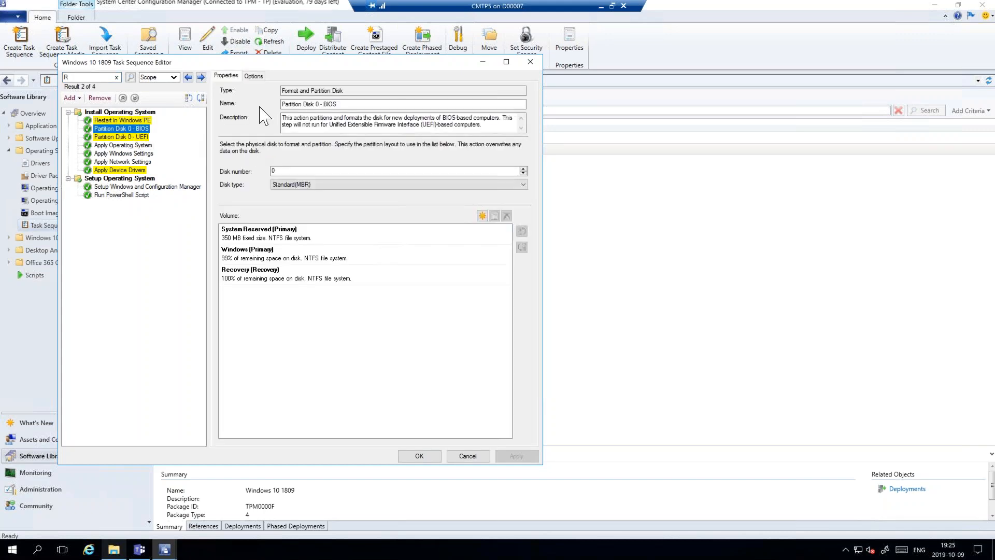
- Try the Continue On Error and Has Conditions search filters, and clear Conditions from the search scope
click(178, 79)
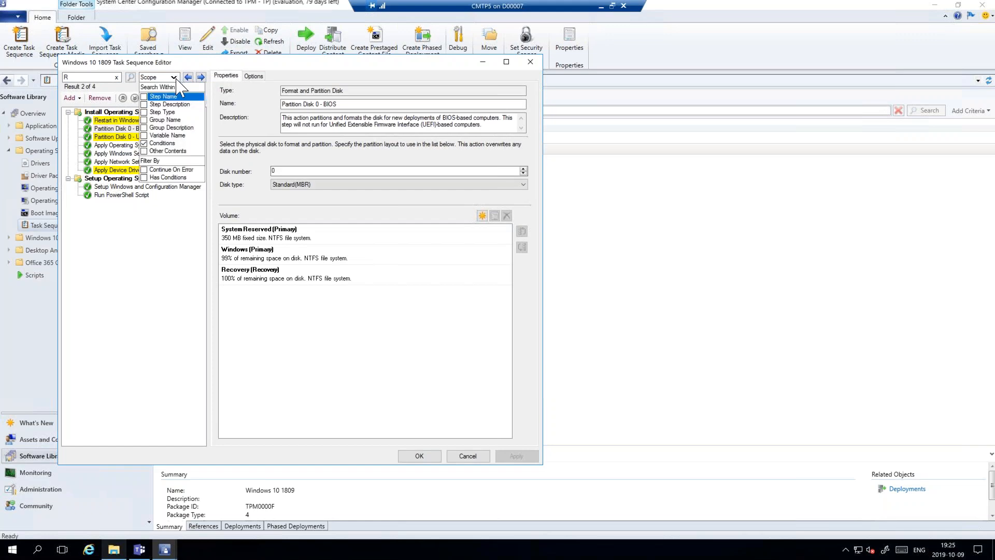
click(145, 170)
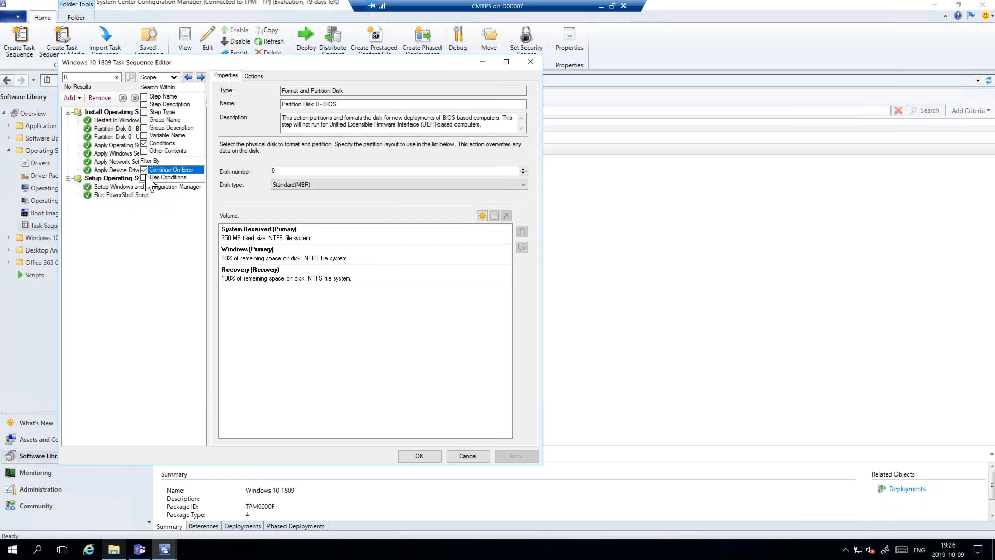
click(144, 170)
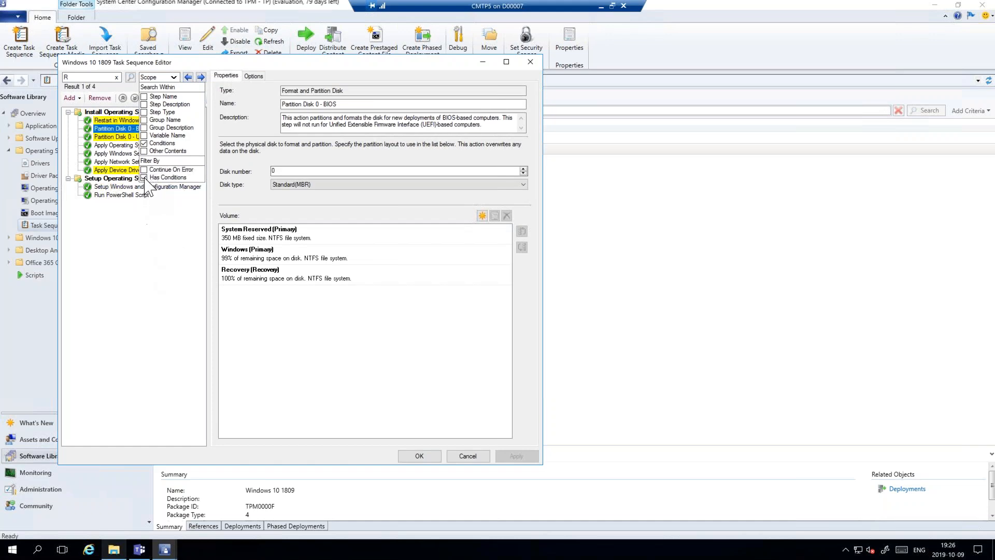
click(145, 177)
click(145, 144)
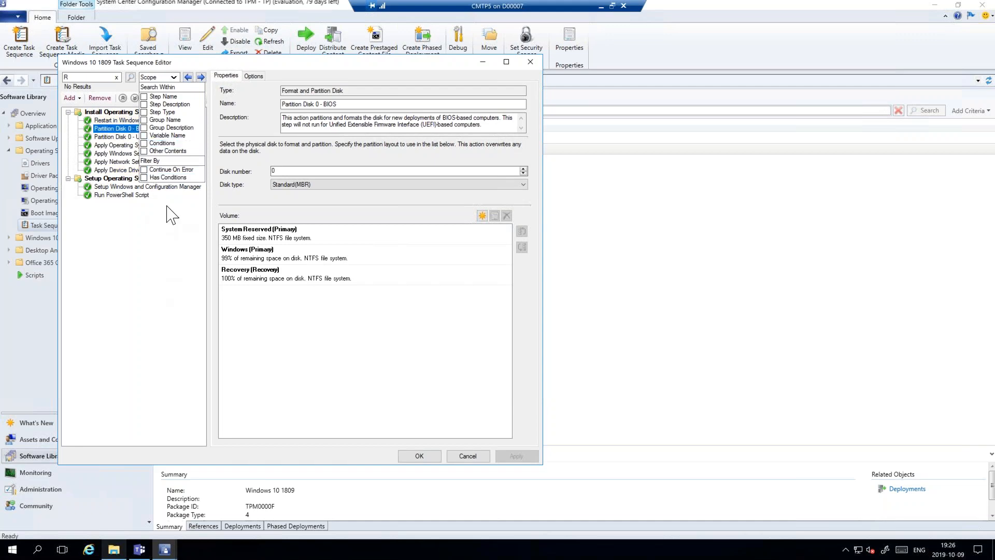
click(175, 79)
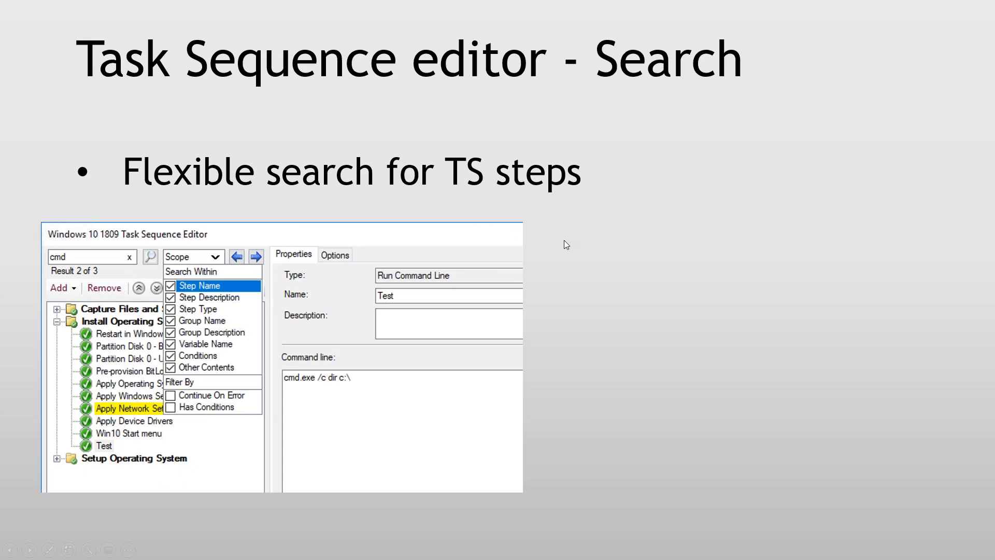
click(539, 374)
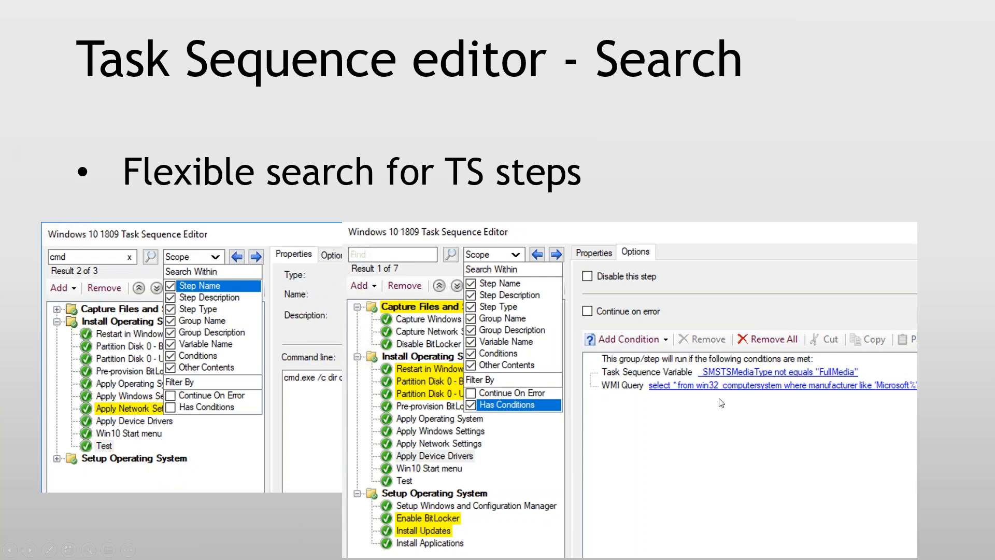
click(633, 437)
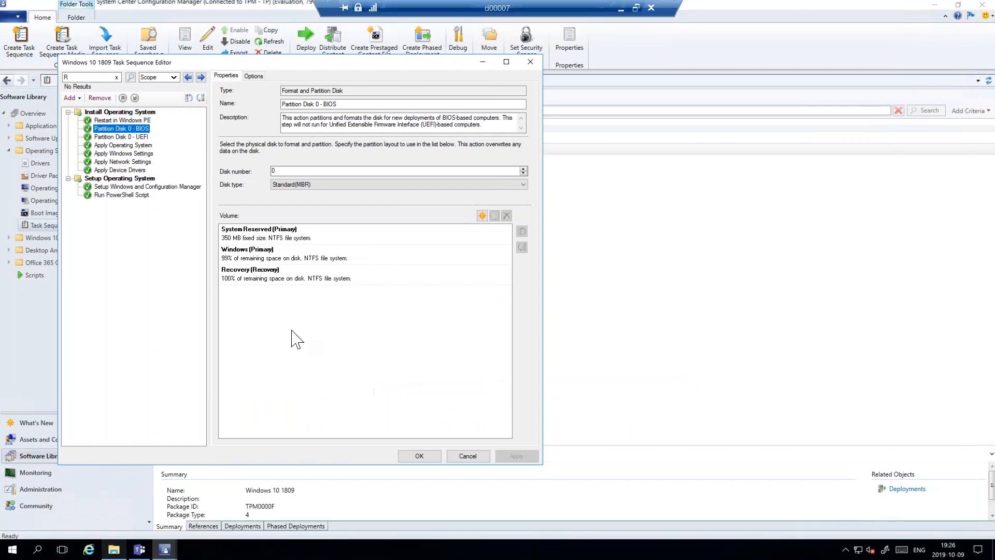
- Check the options of the Run PowerShell Script, Setup Windows and Configuration Manager, and Apply Device Drivers steps for existing conditions
click(116, 187)
click(111, 196)
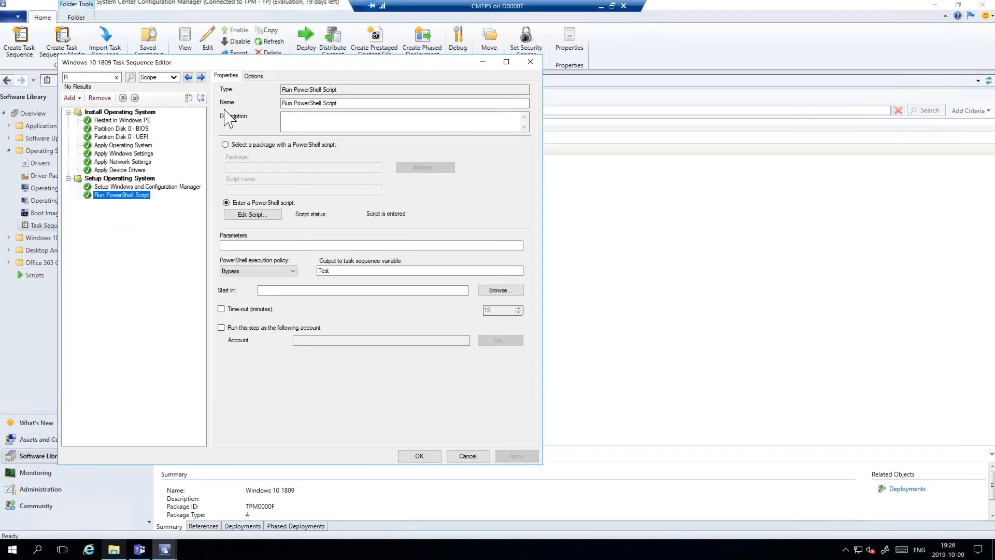
click(254, 76)
click(132, 188)
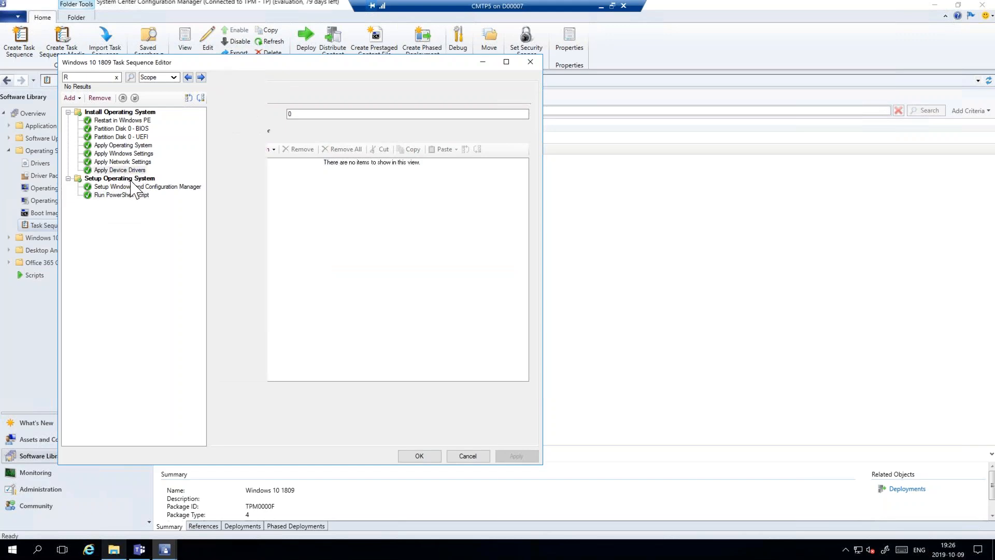
click(254, 76)
click(120, 170)
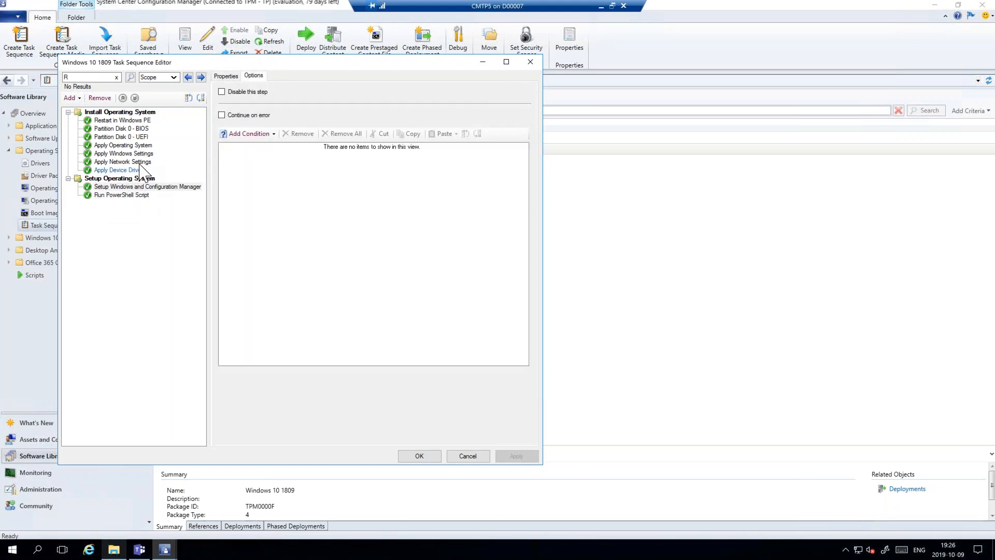
click(252, 76)
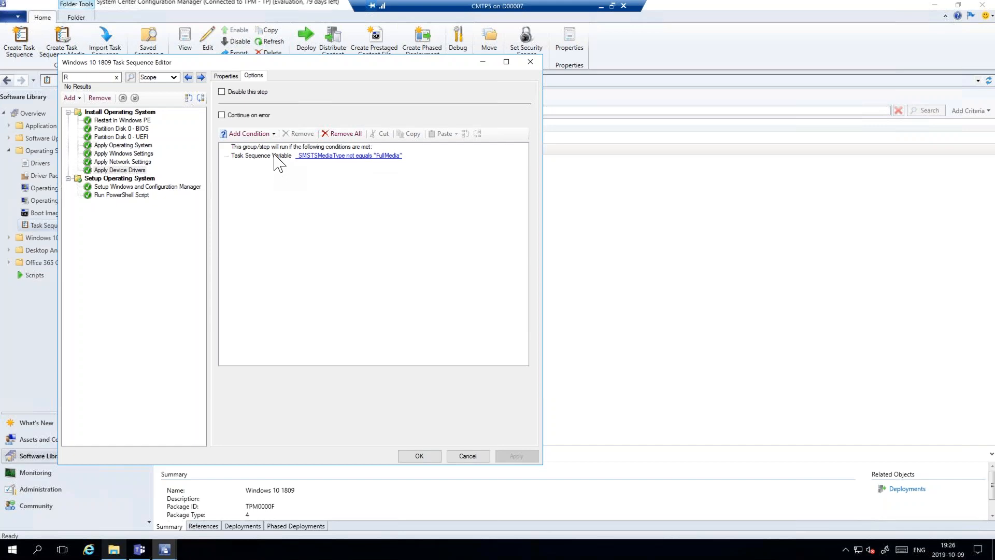
- Copy the _SMSTSMediaType not equals "FullMedia" condition and paste it into the Run PowerShell Script step's options
click(302, 157)
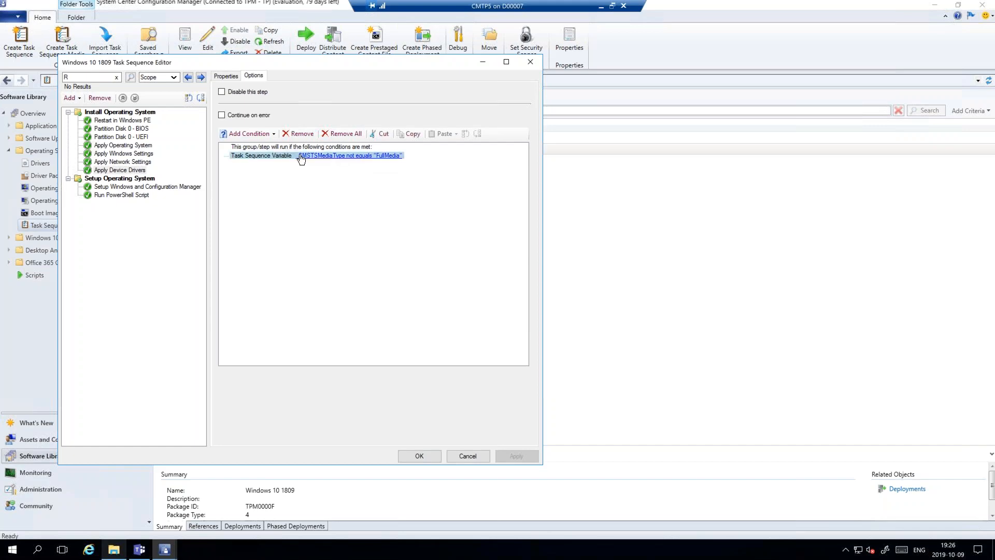
click(411, 135)
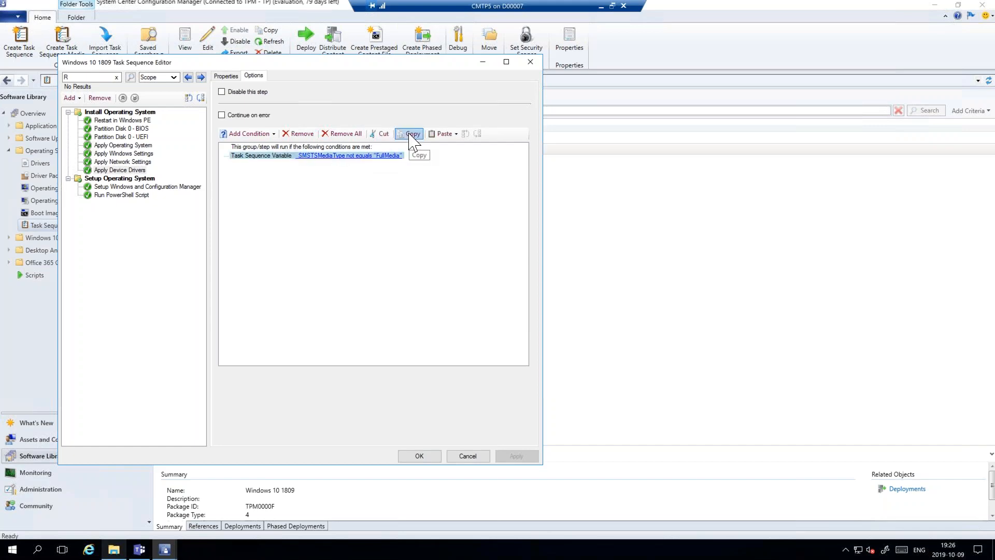
click(101, 196)
click(254, 76)
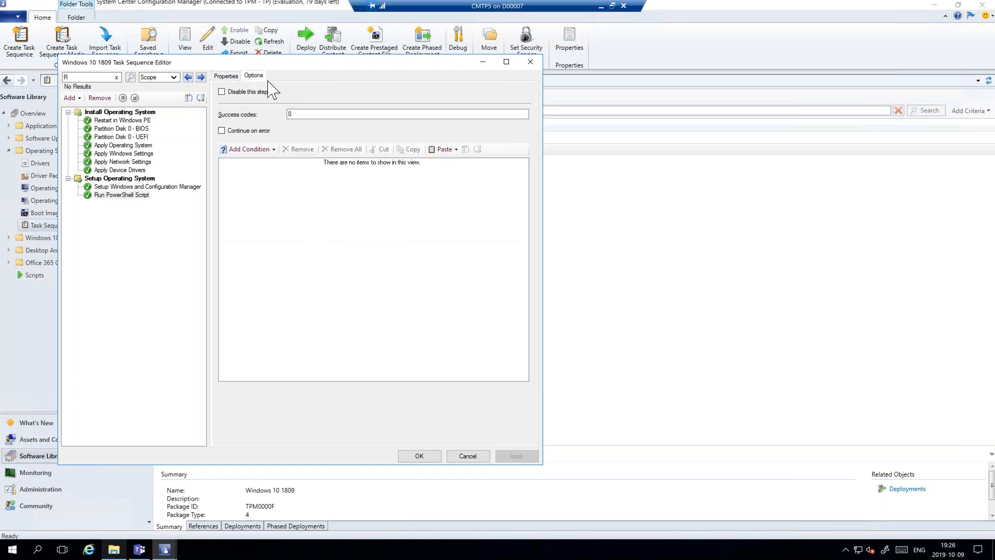
click(444, 150)
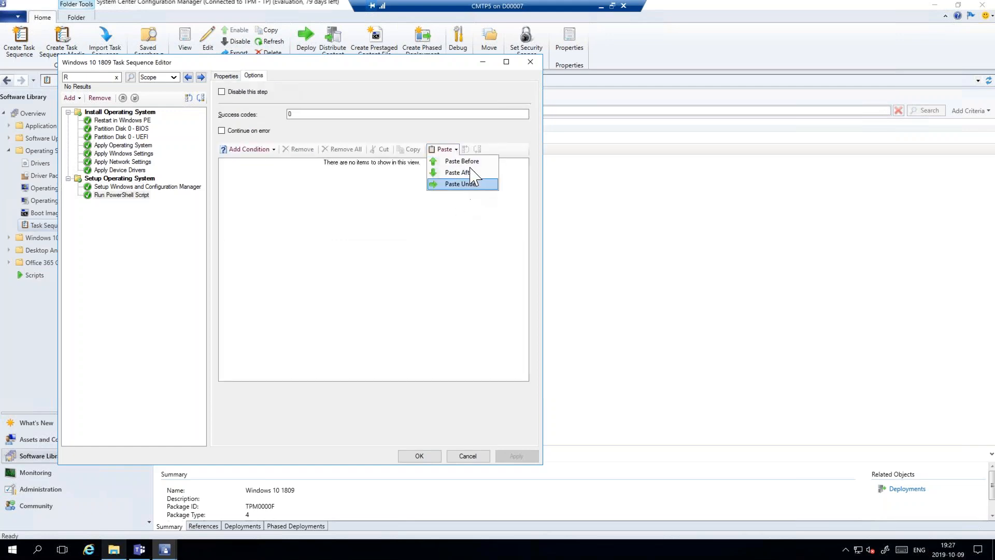
click(468, 185)
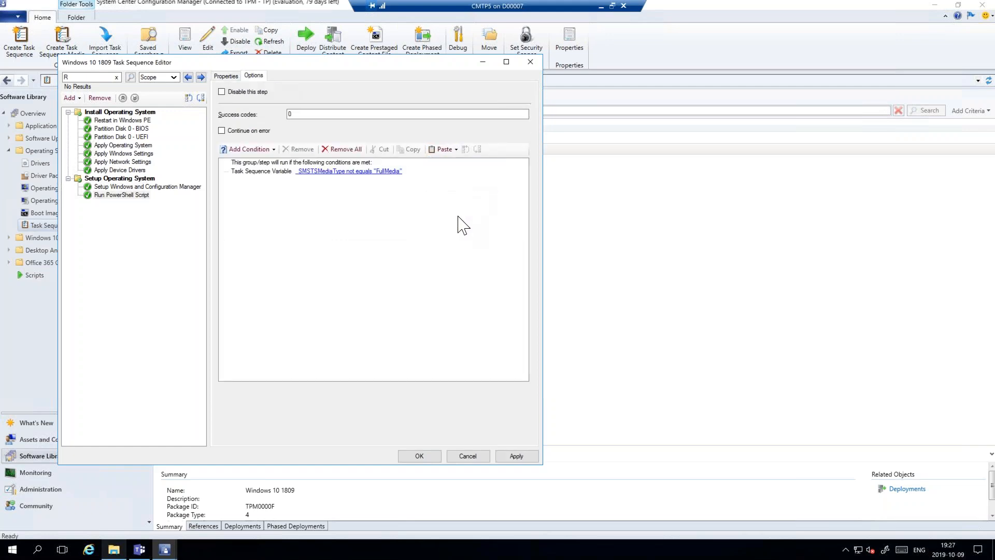
- Add an If statement set to Any condition to the Run PowerShell Script step and paste the copied condition under it
click(267, 171)
click(235, 149)
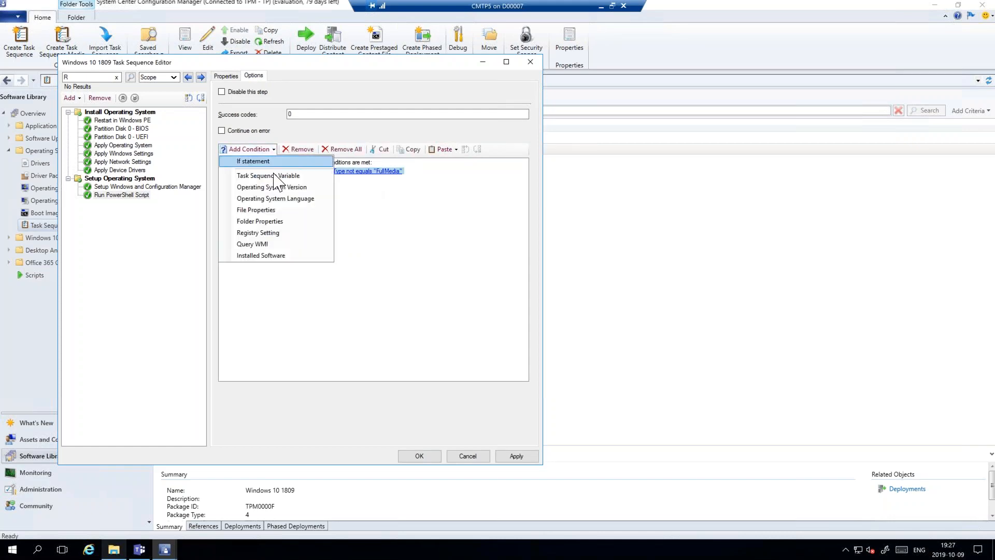
click(254, 161)
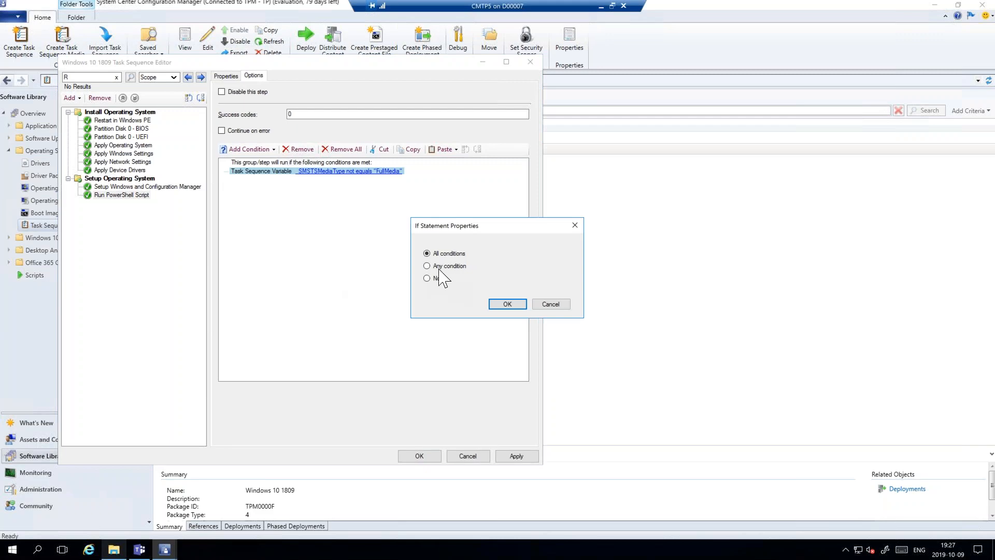
click(429, 266)
key(Return)
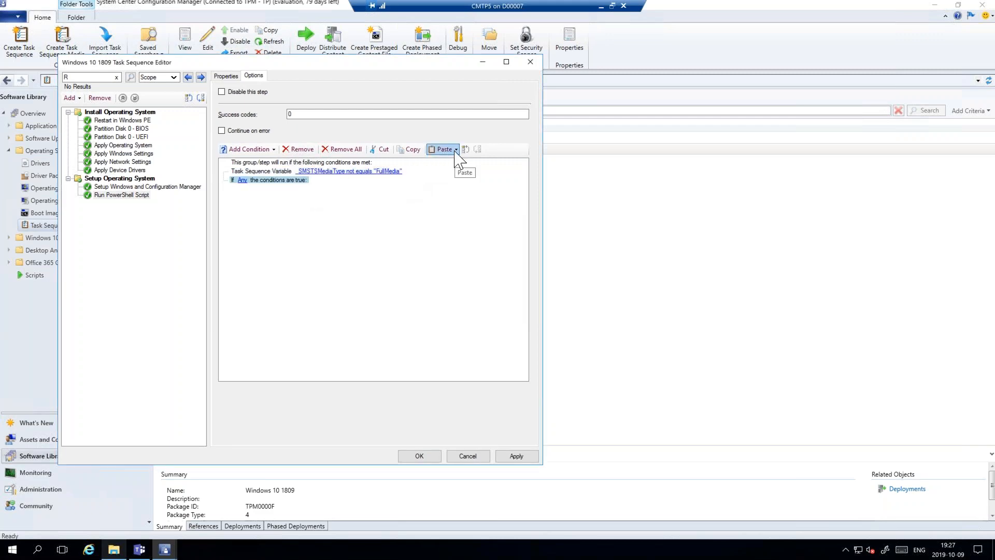
click(455, 151)
click(462, 184)
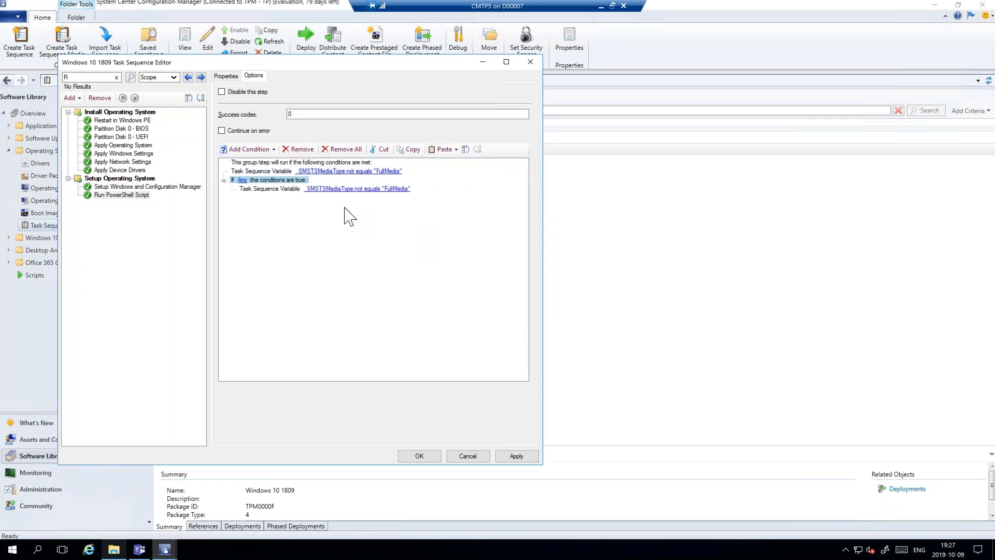
click(334, 223)
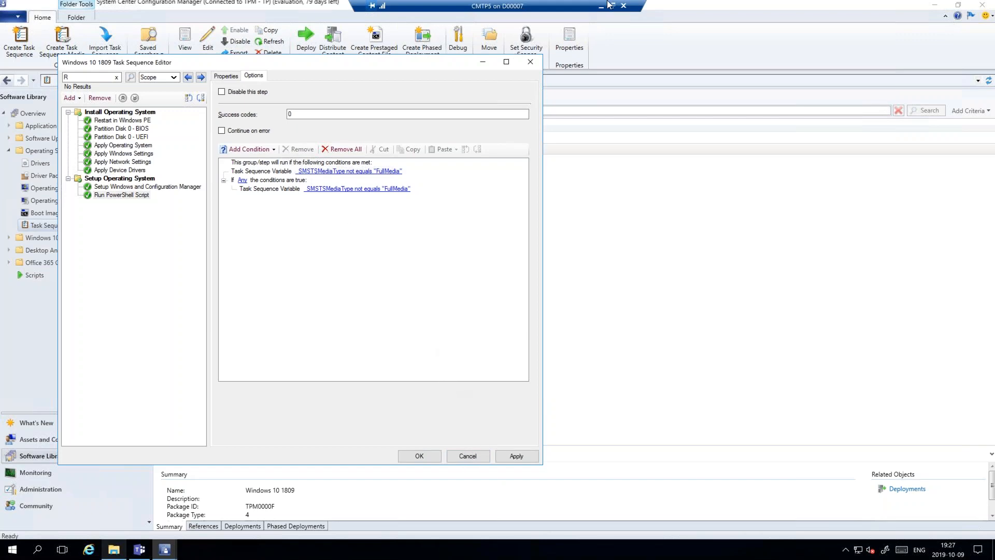
- Switch to the slide show, advance to the Task Sequence – High Performance slide, and return to the remote session
click(621, 8)
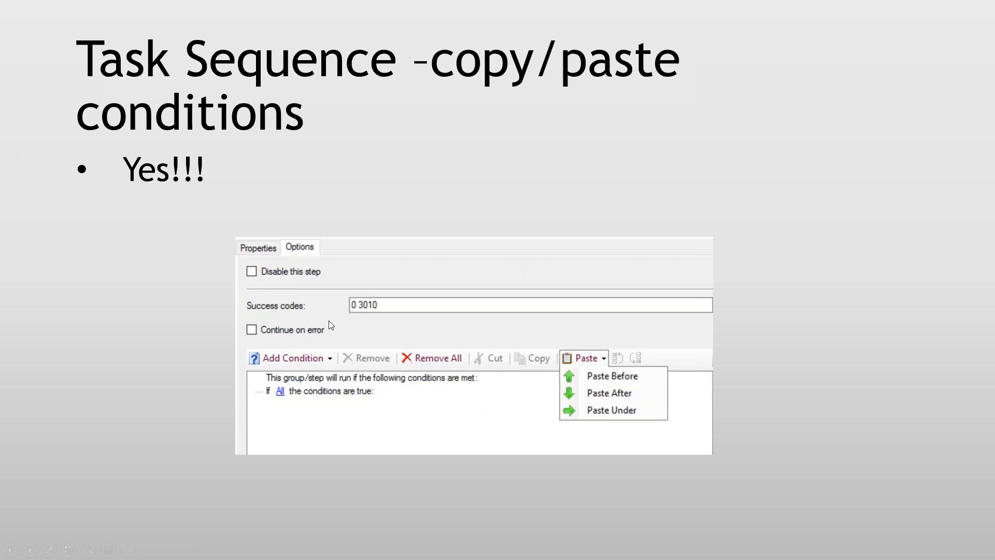
click(203, 289)
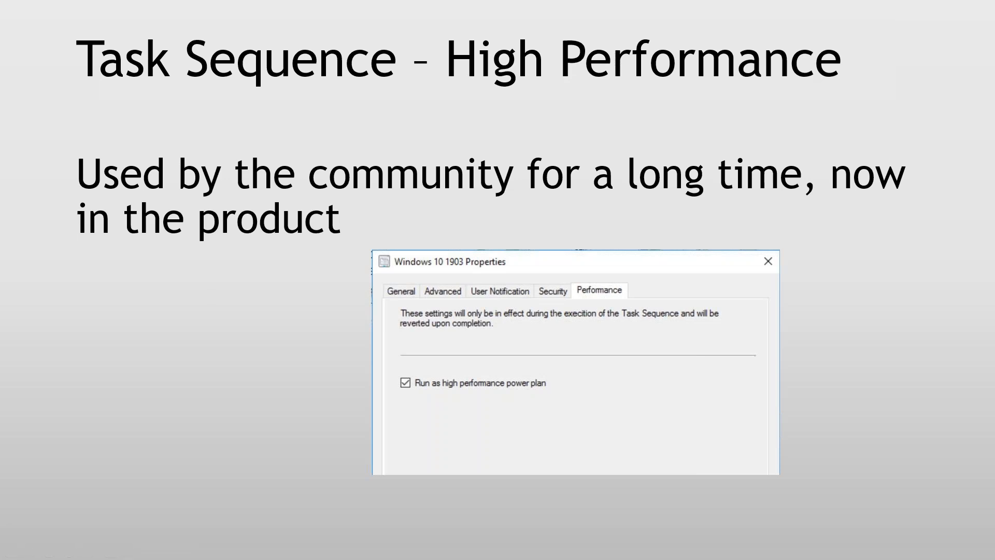
key(alt+Tab)
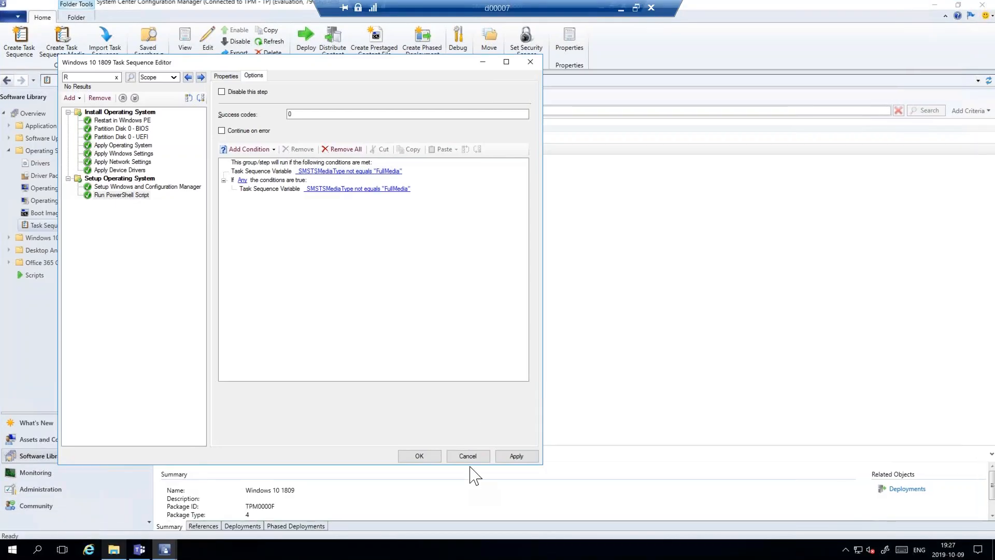
- Close the Windows 10 1809 task sequence editor and discard the unsaved changes
click(472, 459)
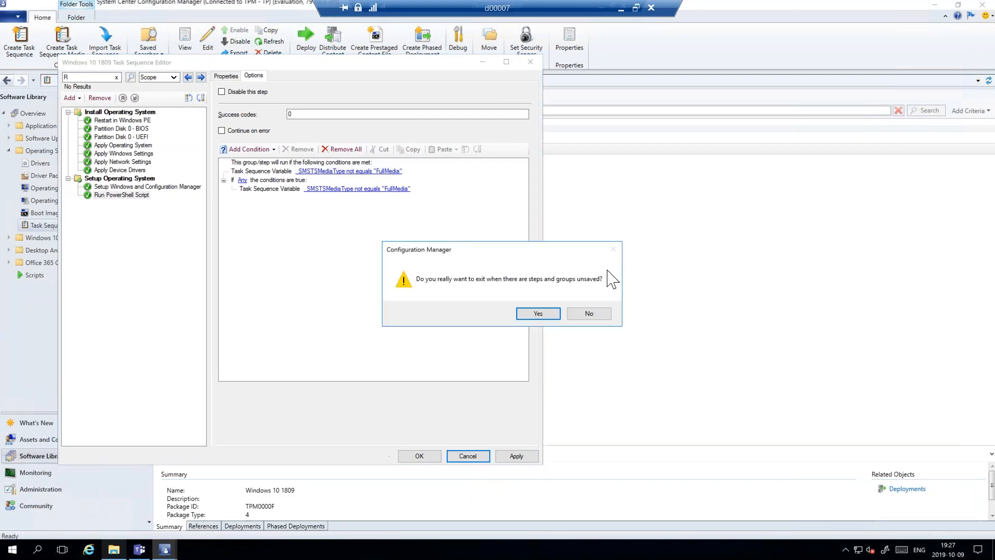
click(536, 313)
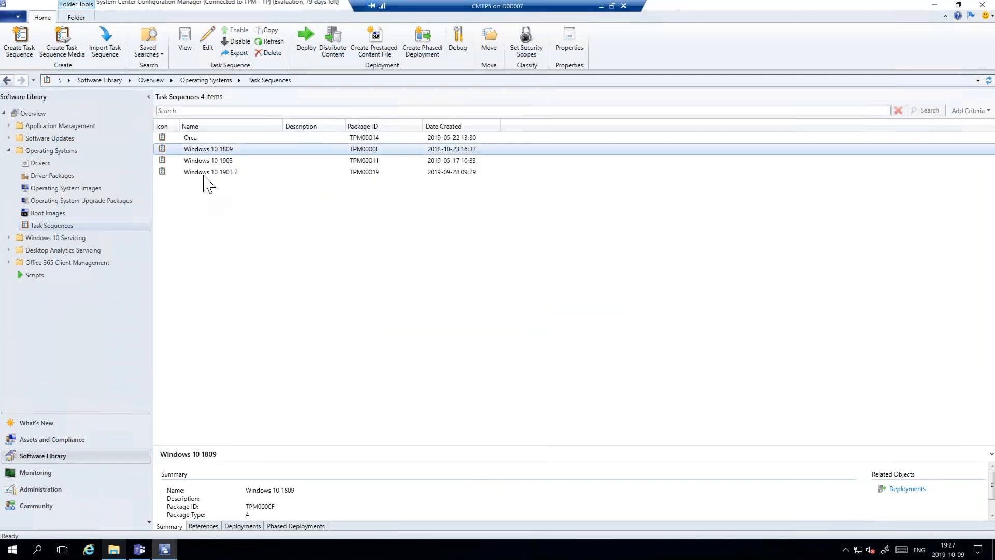
- Show the Windows 10 1903 task sequence's deployments and open the properties of the 2019-05-17 deployment to the Windows 10 OSD collection
click(207, 161)
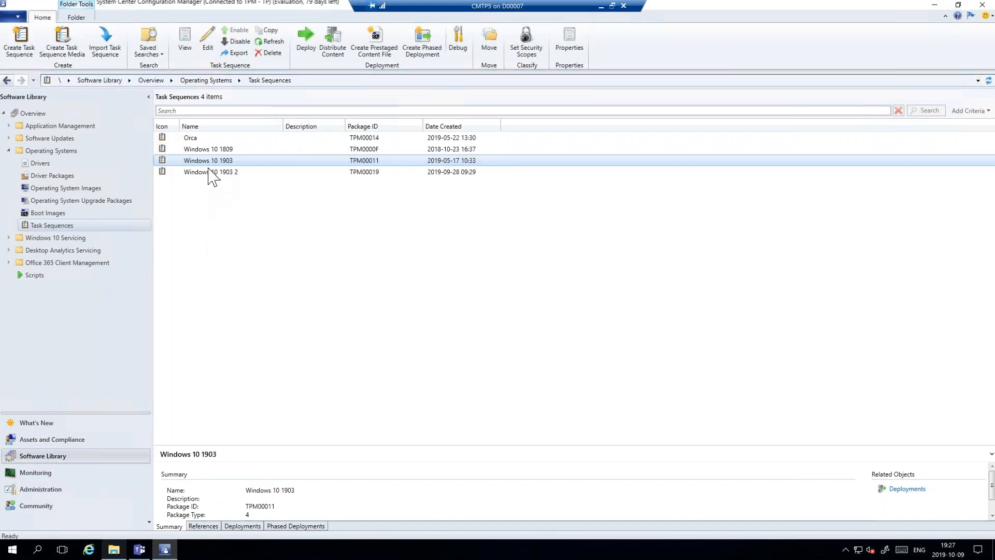
click(241, 526)
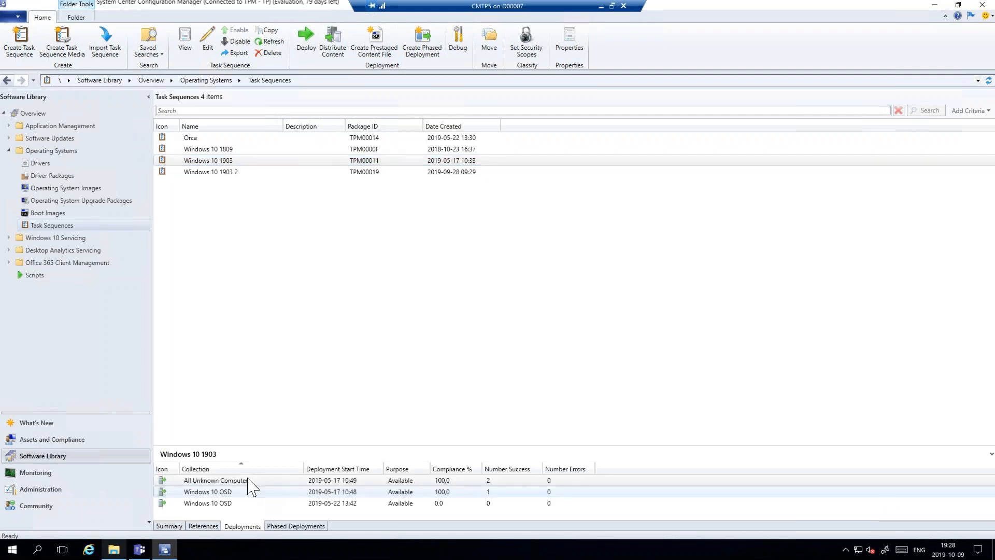
click(248, 479)
right_click(206, 493)
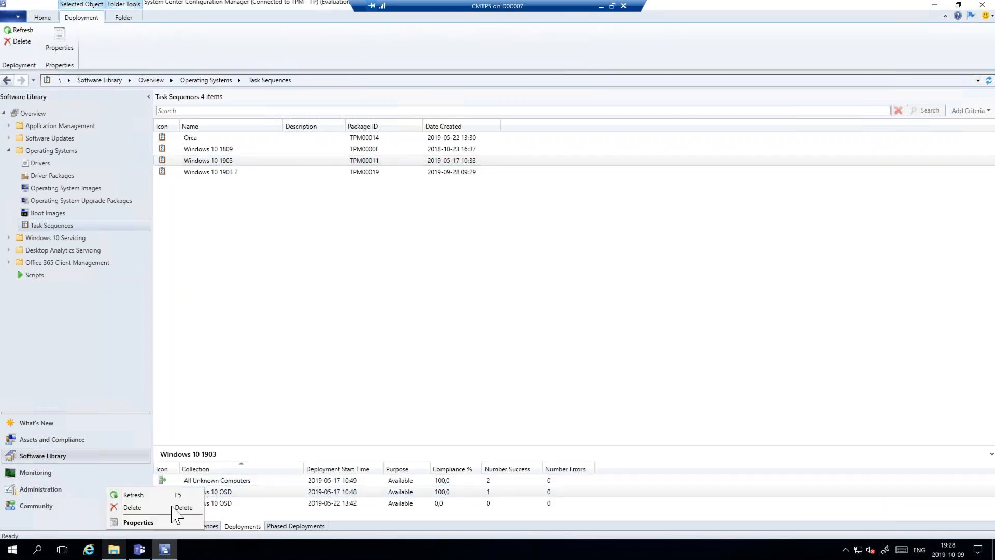
click(144, 521)
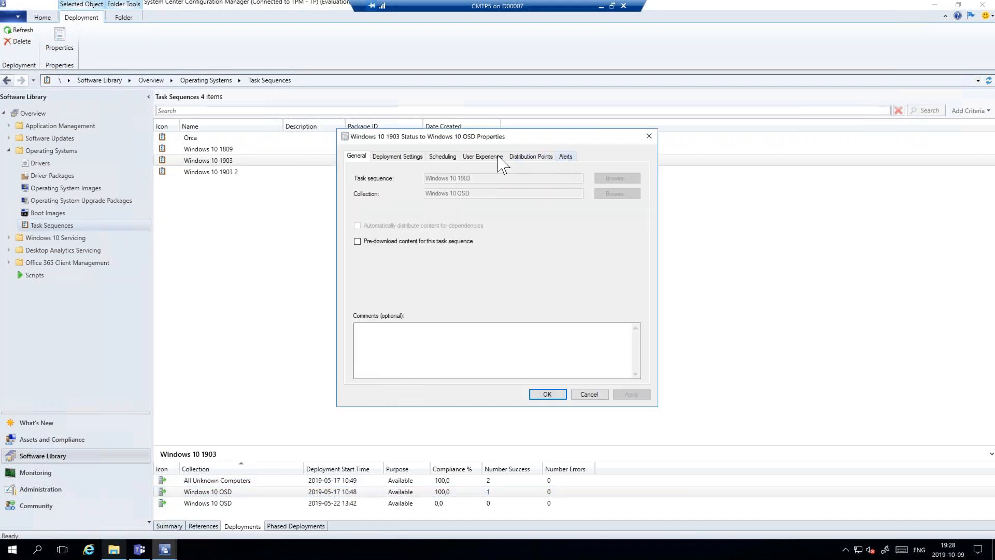
- Look through the deployment's settings, scheduling, user experience, distribution points and alerts, and close its properties without changes
click(409, 157)
click(447, 158)
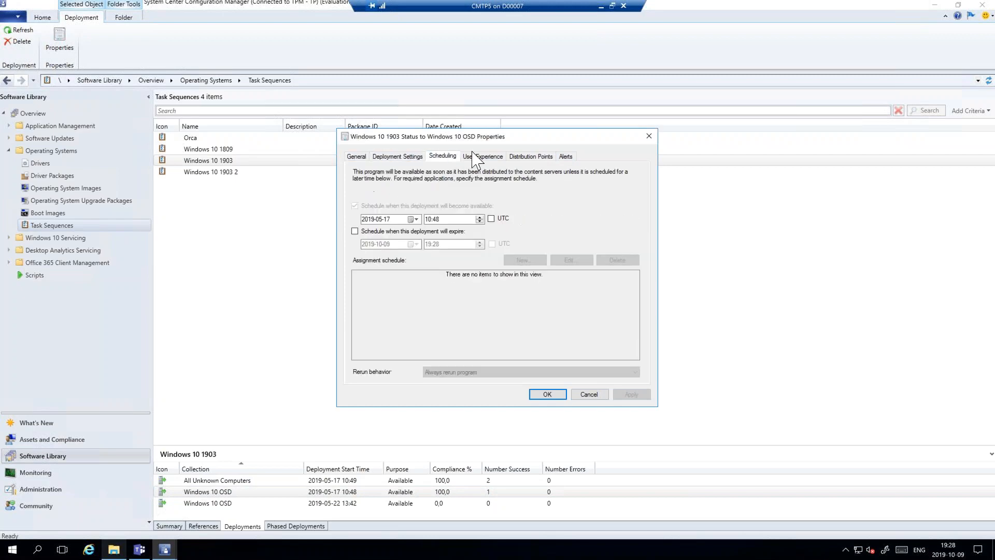
click(483, 157)
click(533, 157)
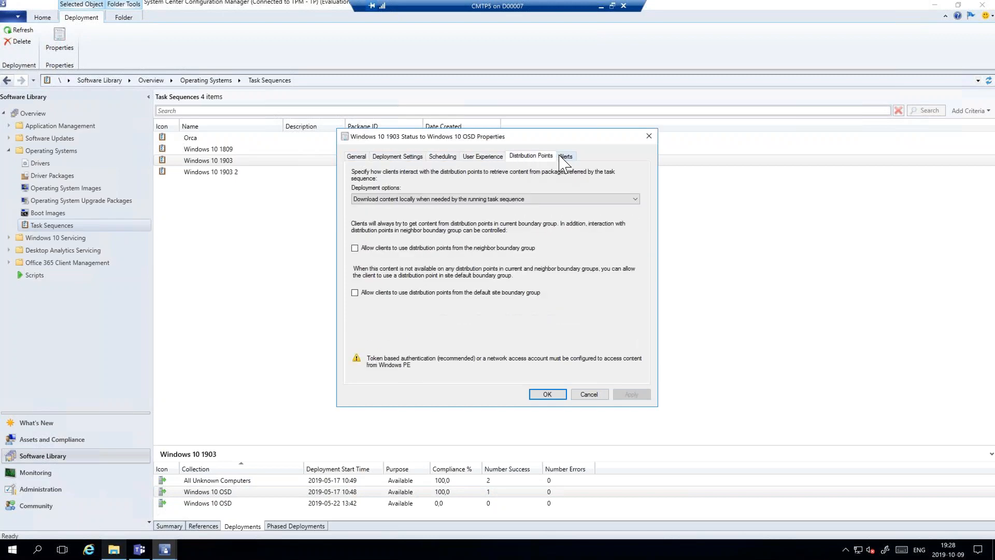
click(563, 156)
click(590, 394)
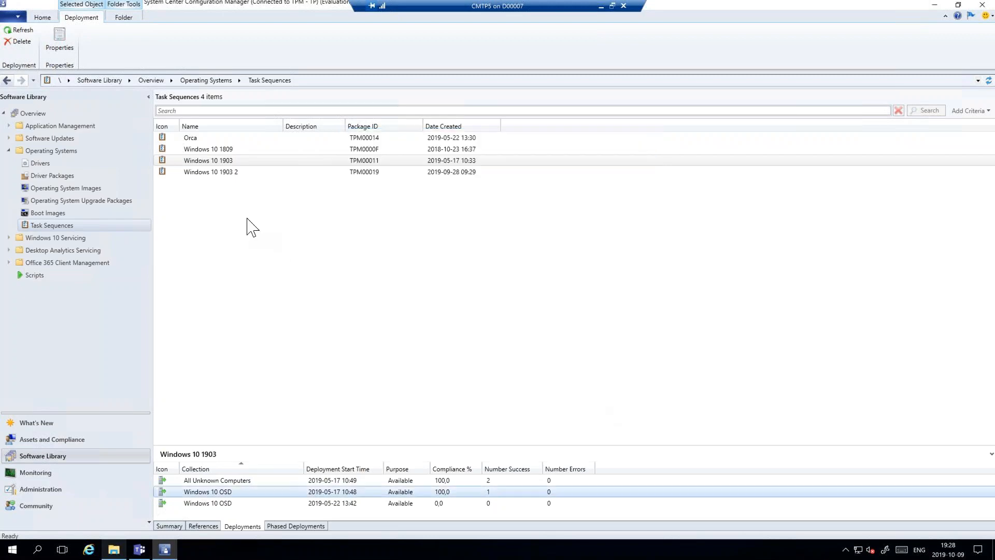
- Check the Run as high performance power plan option in the Windows 10 1903 task sequence's properties, and close them without changes
right_click(221, 161)
click(107, 365)
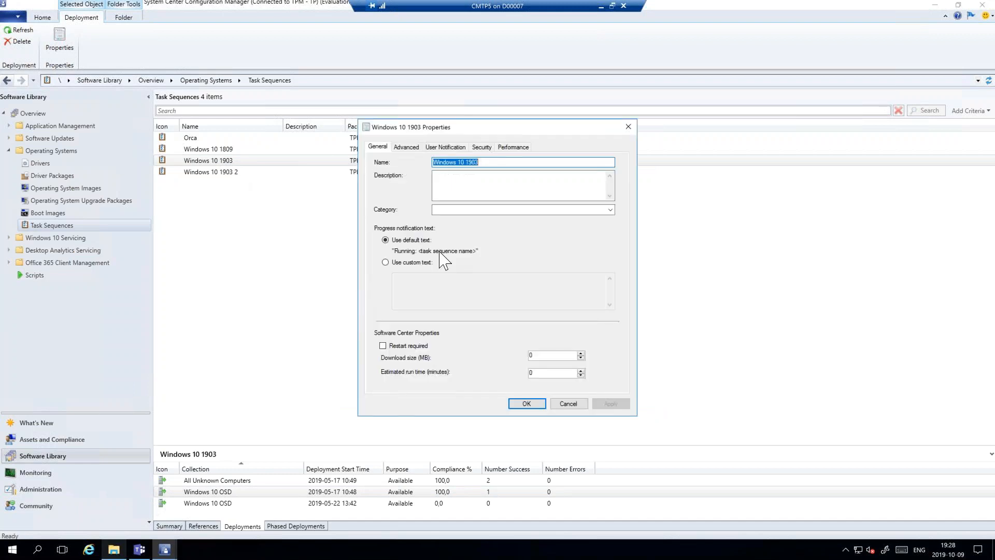
click(513, 147)
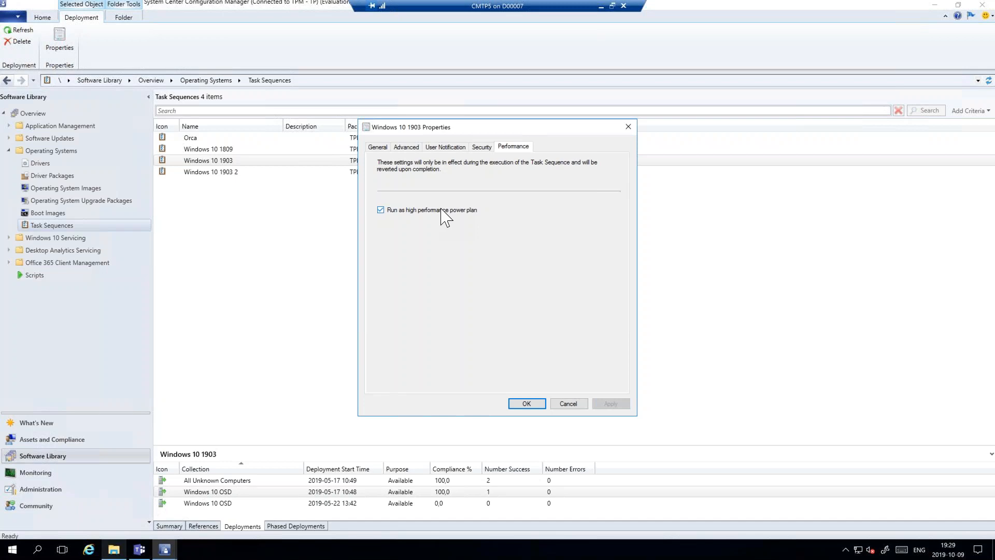
click(574, 403)
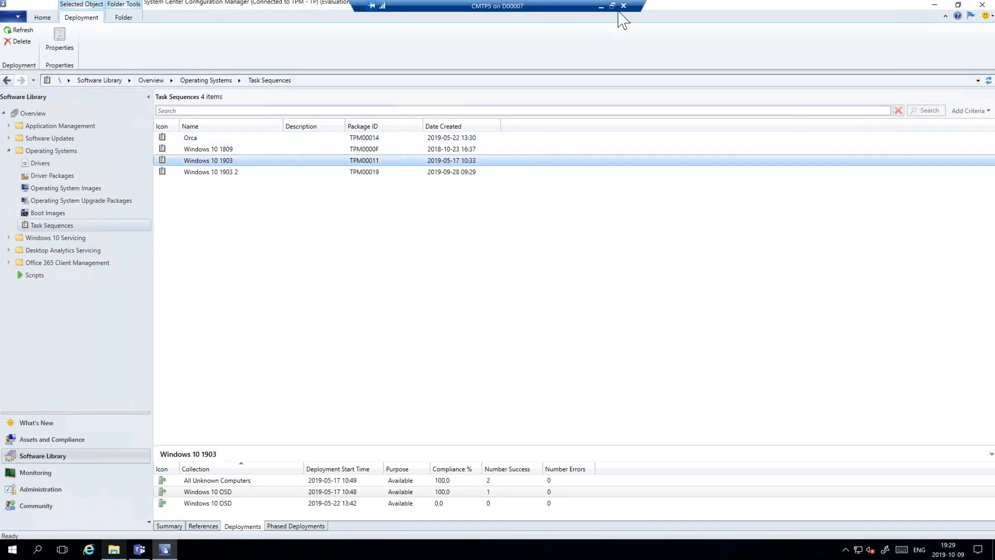
- Minimize the remote session to return to the slide show
mouse_move(619, 15)
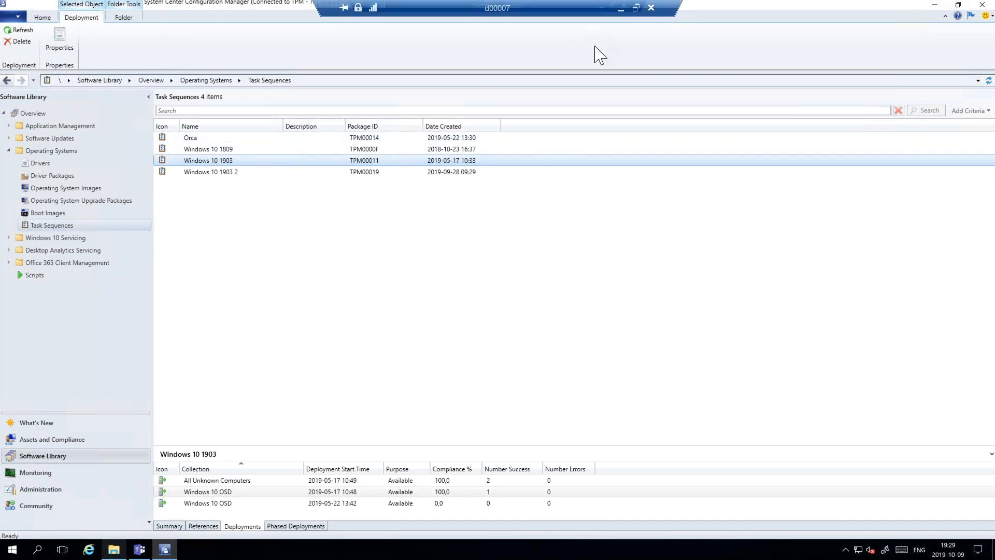
click(620, 12)
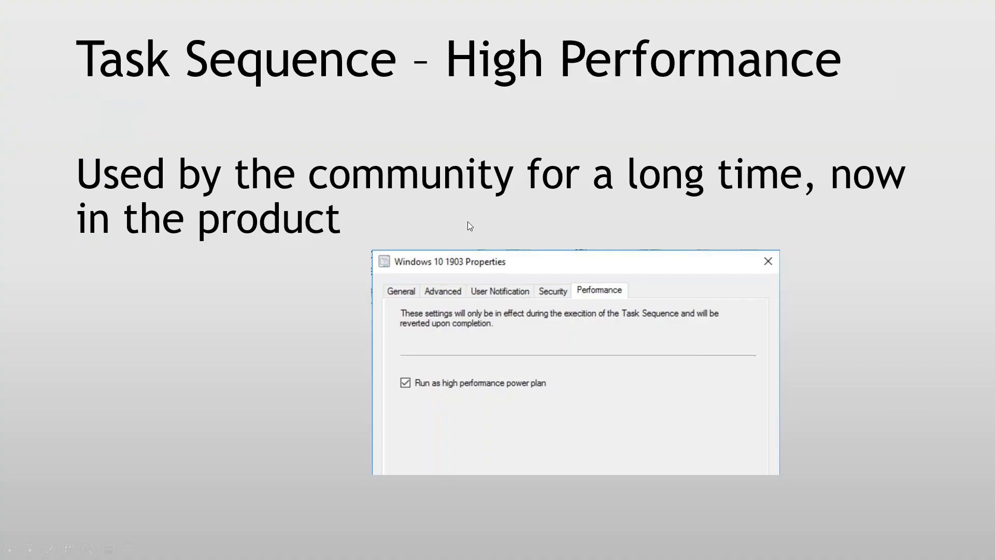
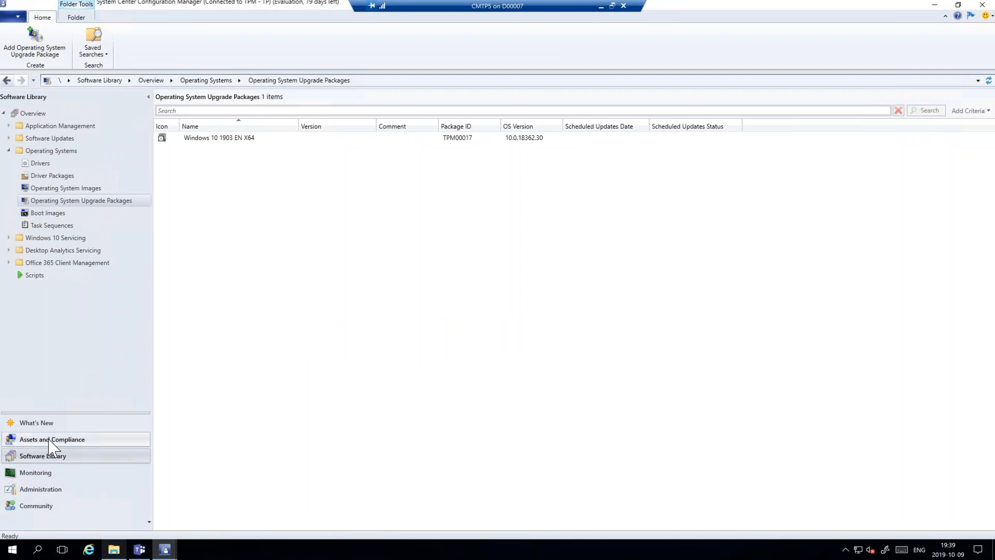
- Open the BitLocker Management policies under Endpoint Protection in the Assets and Compliance workspace
click(50, 440)
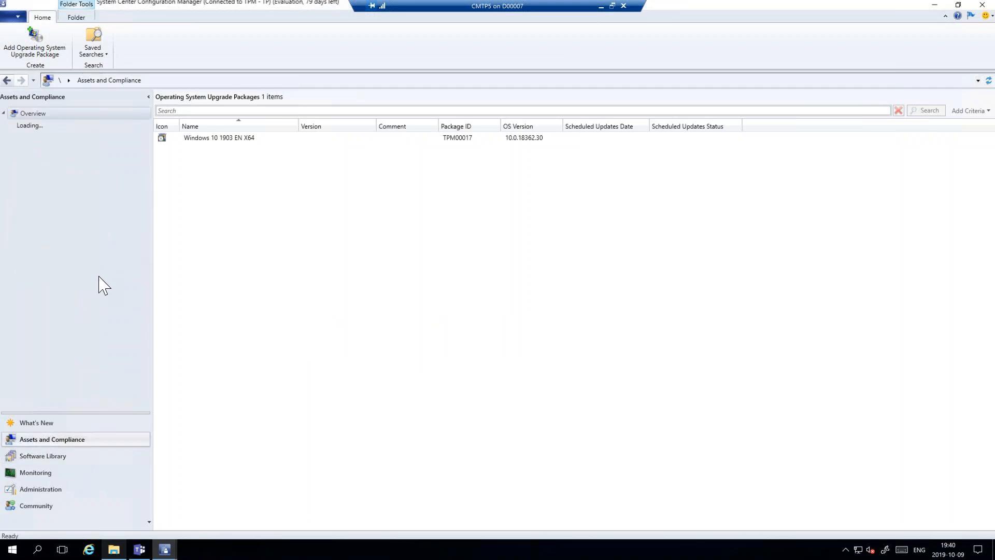
click(56, 238)
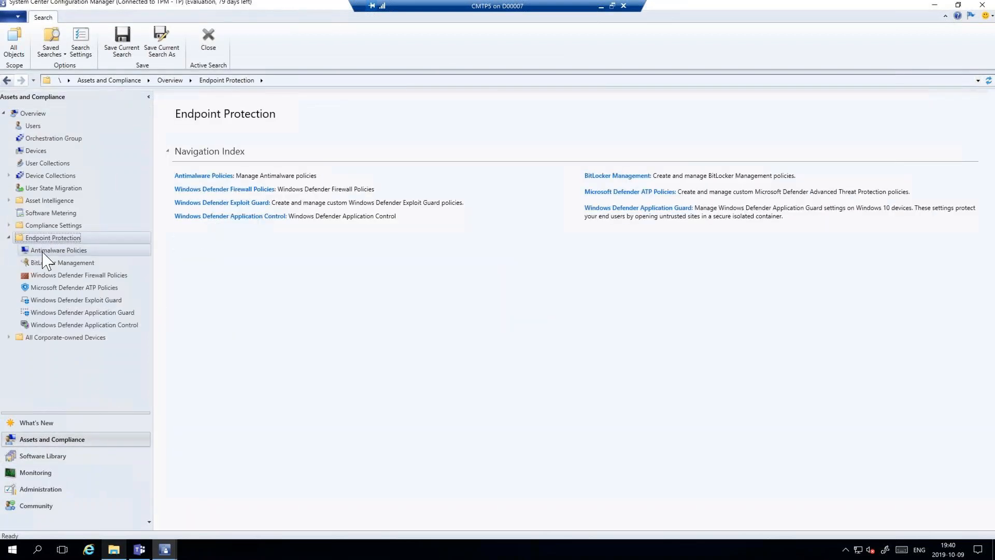
click(67, 251)
click(51, 263)
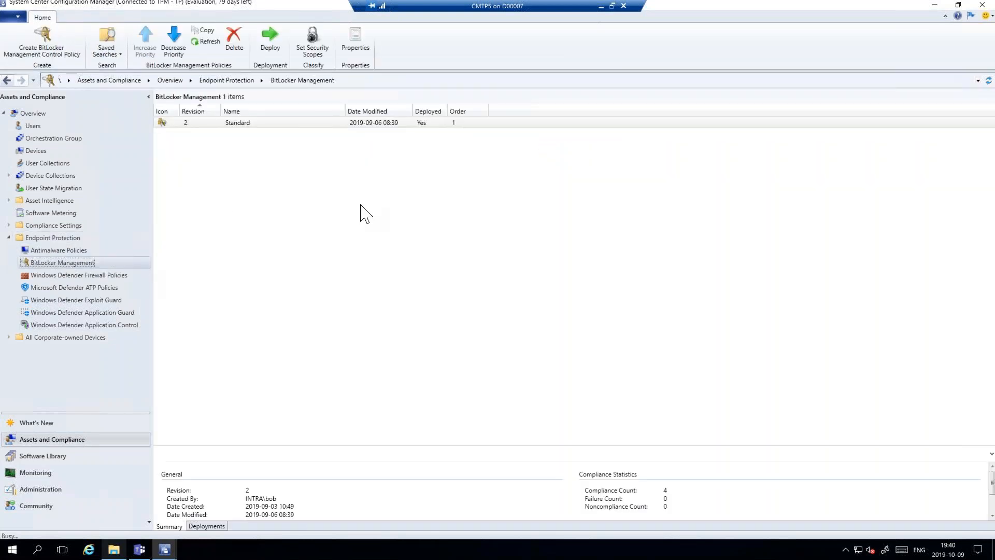
- Start a new BitLocker management control policy named Power User with the Client Management and Operating System Drive components enabled
click(476, 227)
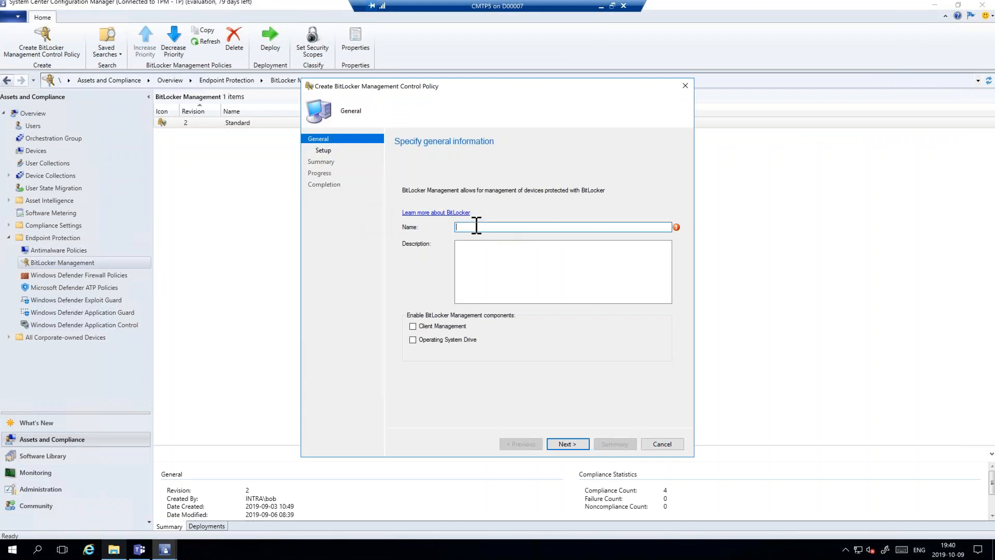
text(Power User)
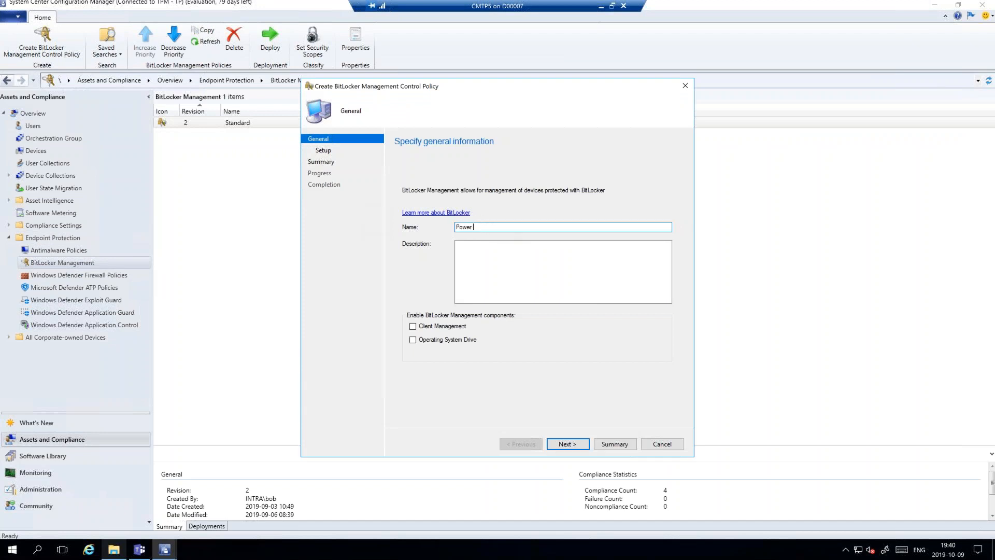
click(442, 327)
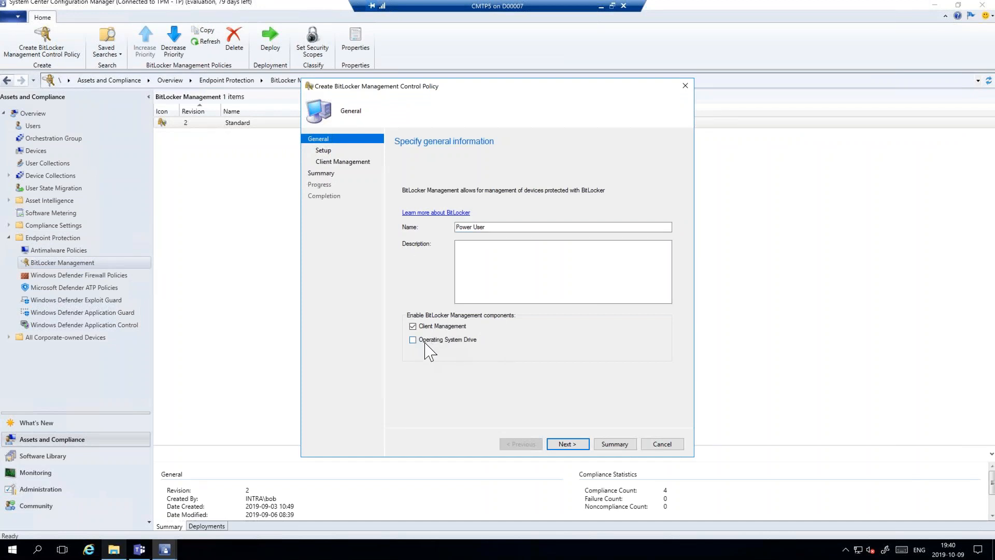
click(444, 339)
click(568, 446)
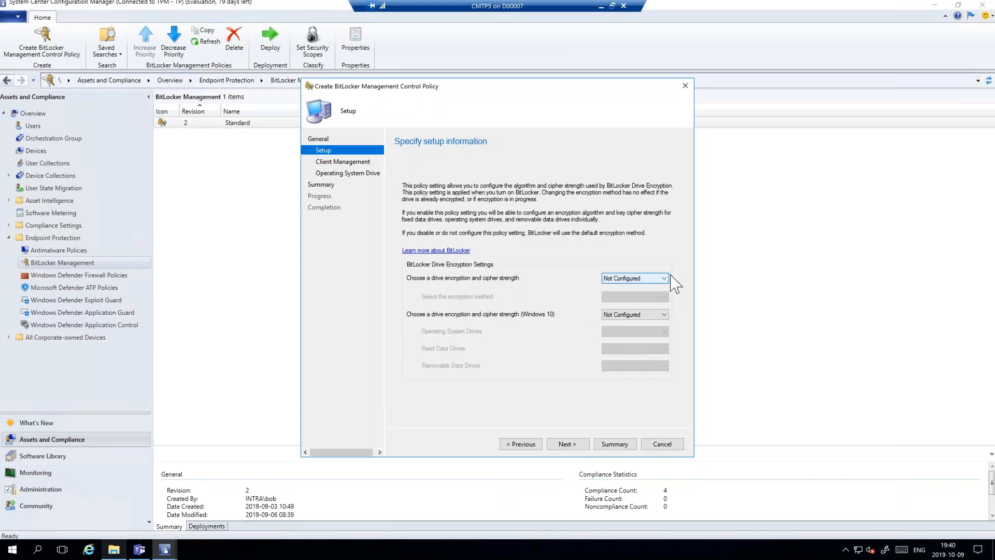
- Enable drive encryption and cipher strength with AES 256-bit with Diffuser, and enable the Windows 10 drive encryption and cipher strength setting
click(664, 278)
click(641, 294)
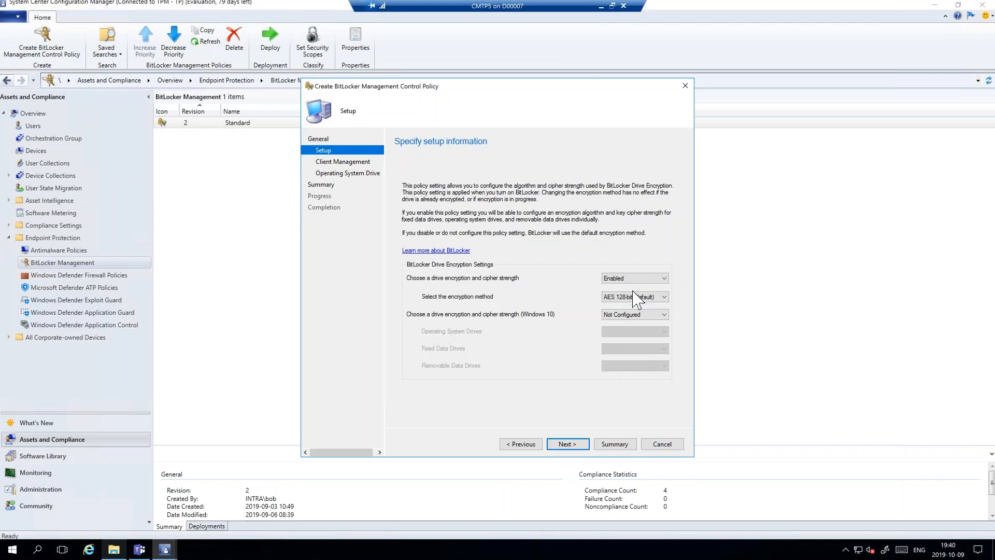
click(640, 297)
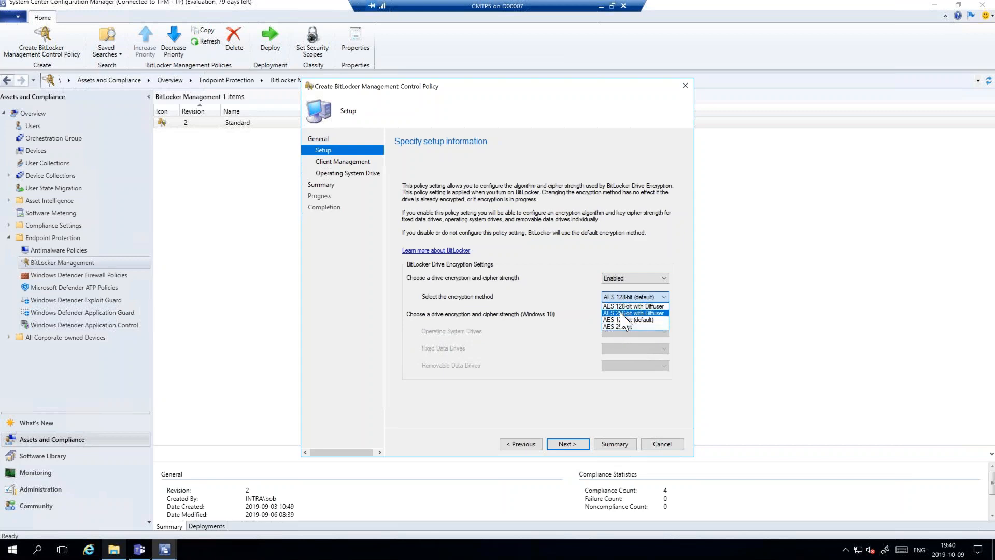
click(620, 313)
click(660, 317)
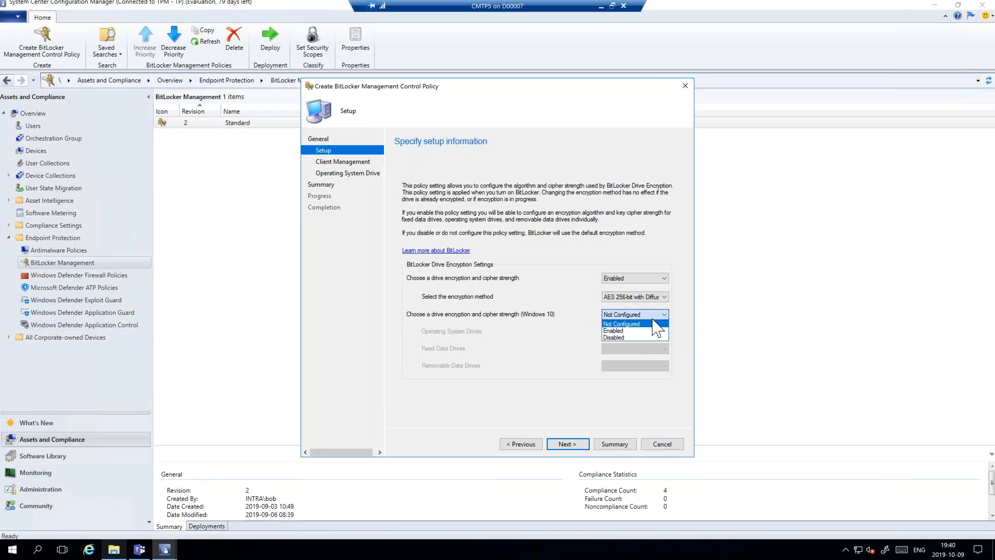
click(614, 330)
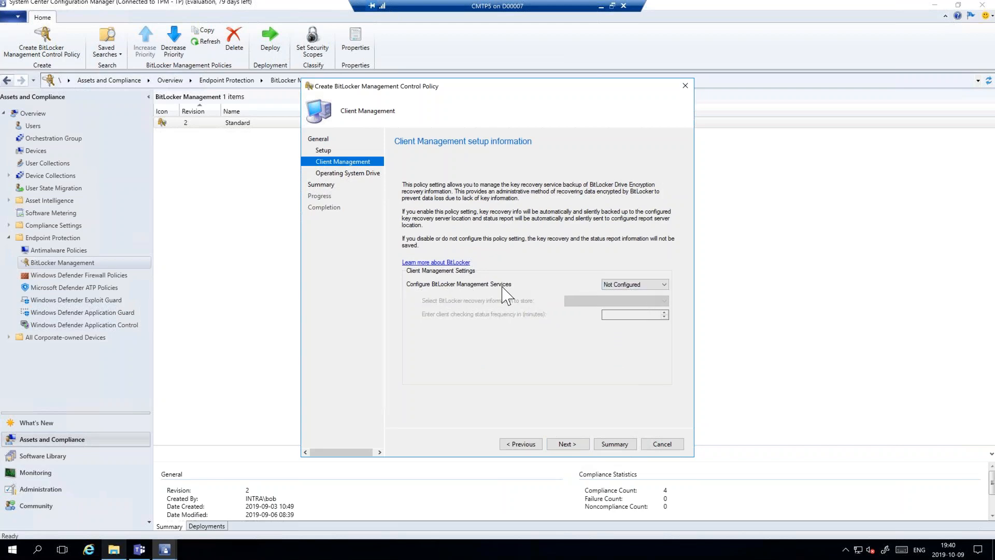
- Enable BitLocker Management Services on the Client Management page and continue to the Operating System Drive page
click(633, 285)
click(614, 301)
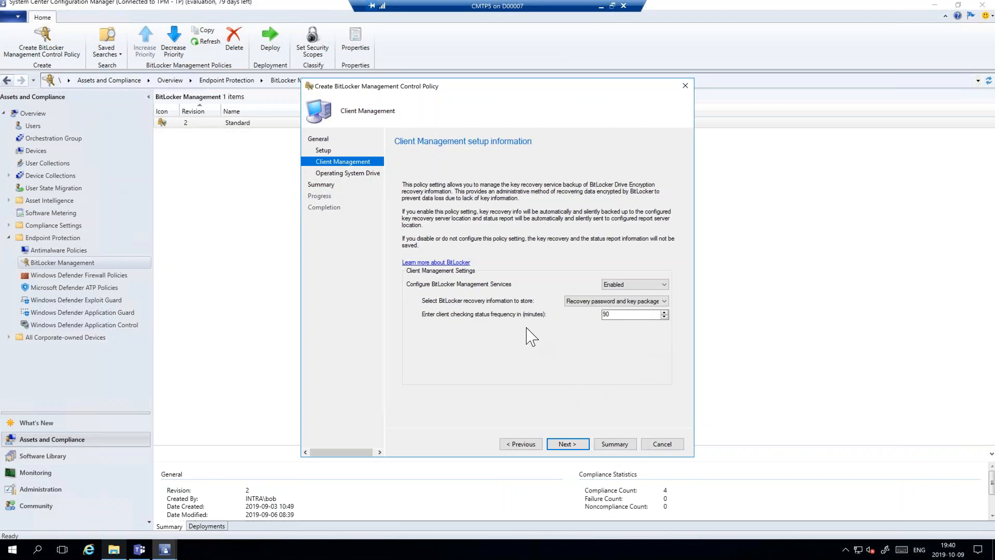
click(567, 444)
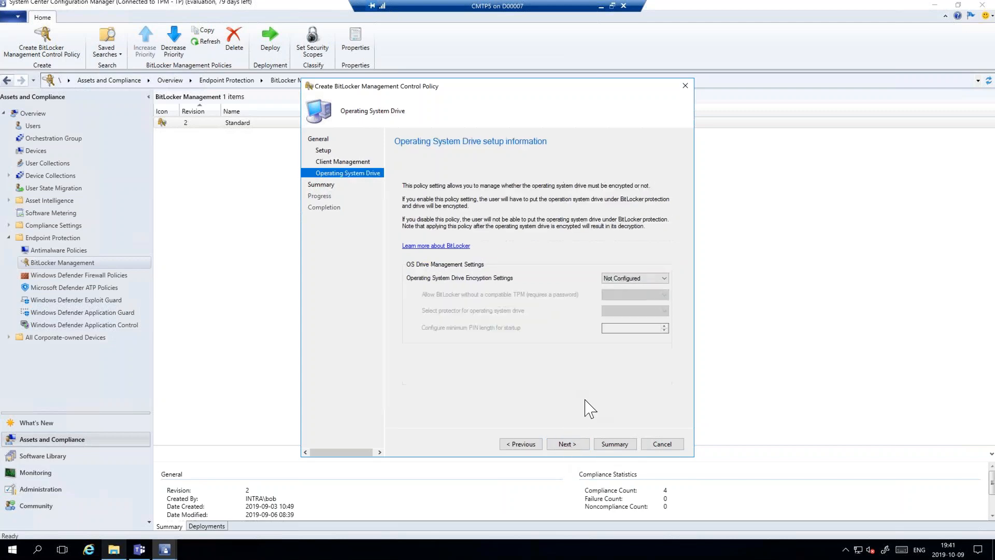
click(538, 444)
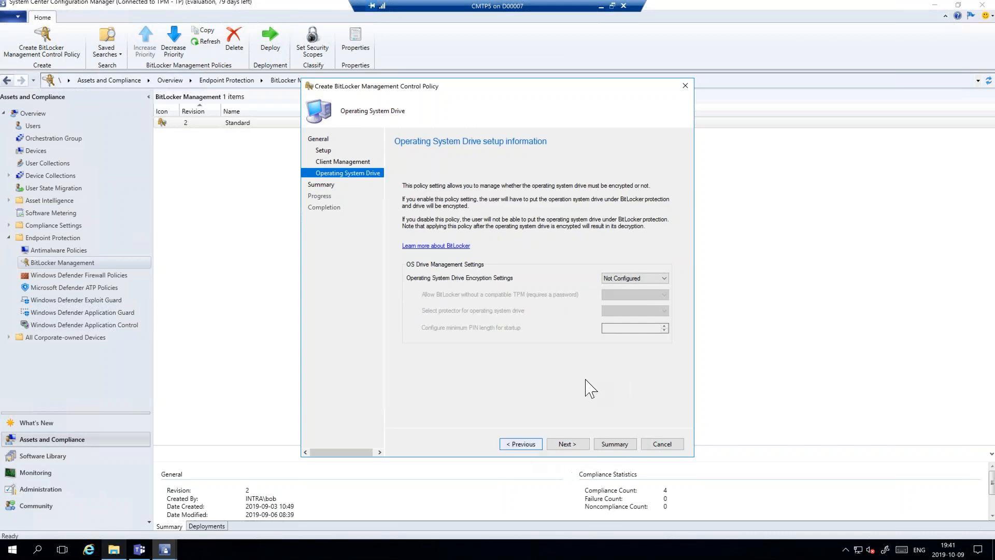
click(566, 445)
- Enable the operating system drive encryption settings, choose the drive's protector, and finish the wizard to create the policy
click(630, 278)
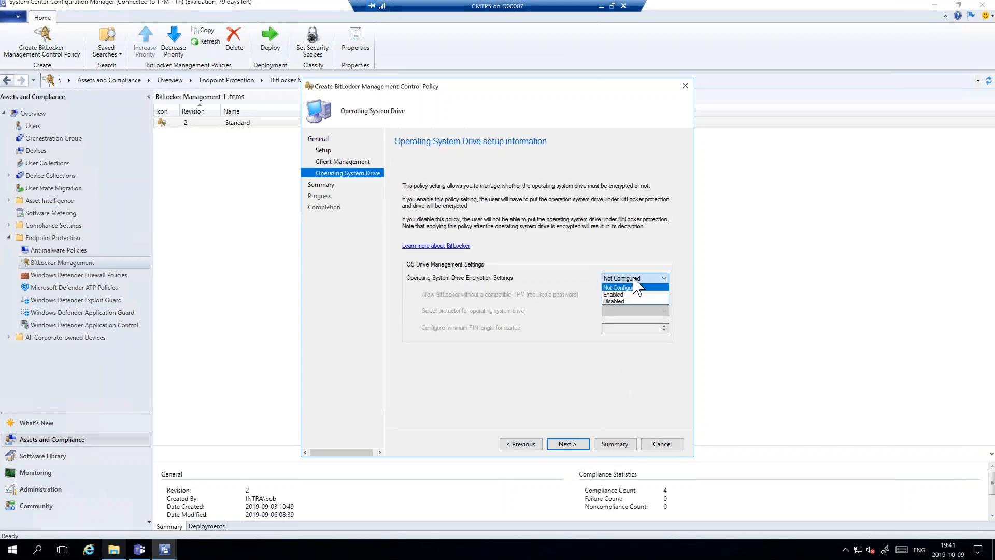
click(607, 294)
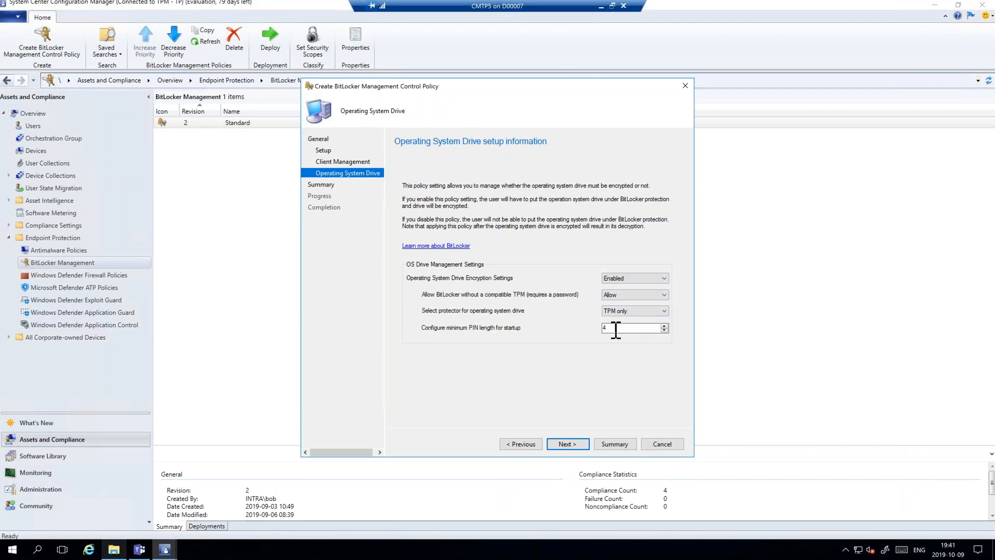
click(647, 311)
click(635, 319)
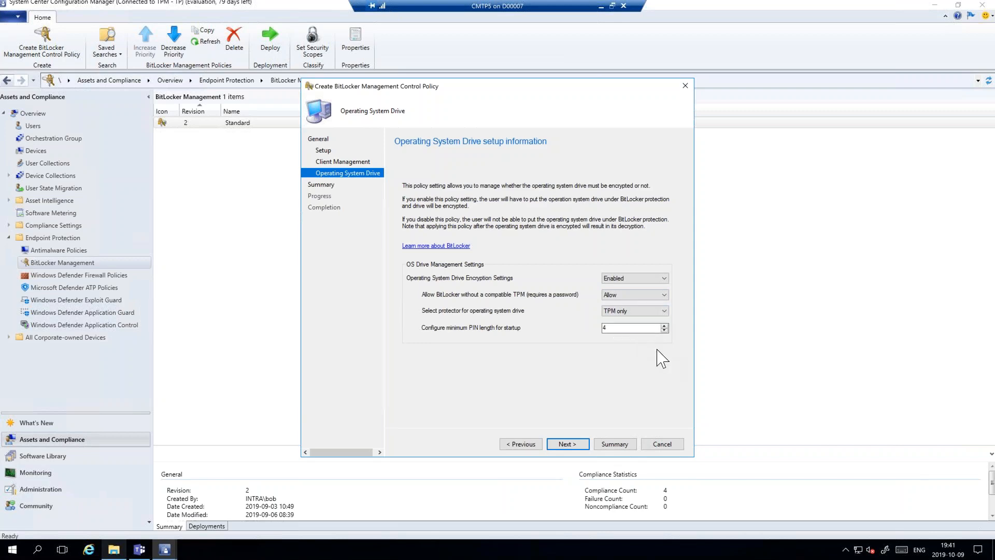
click(567, 444)
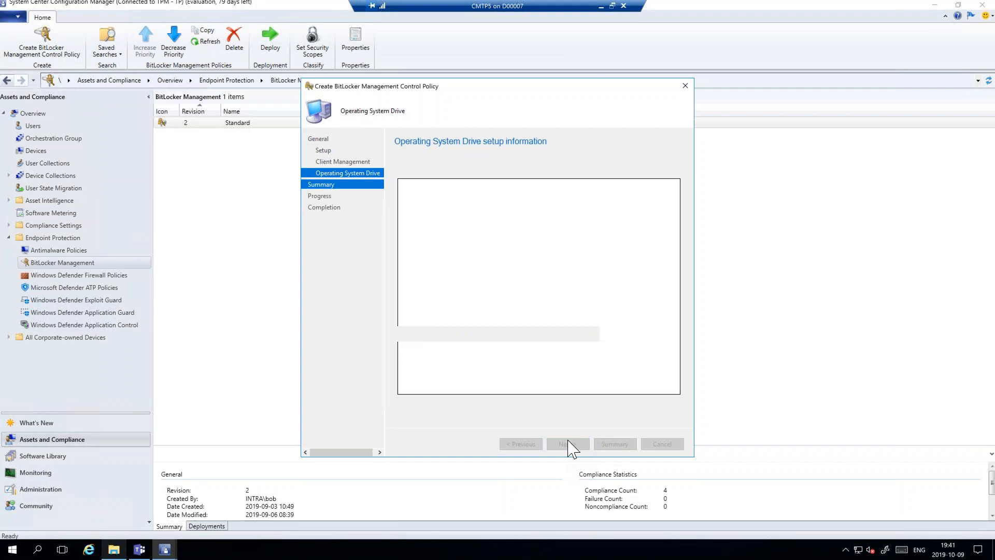
click(567, 444)
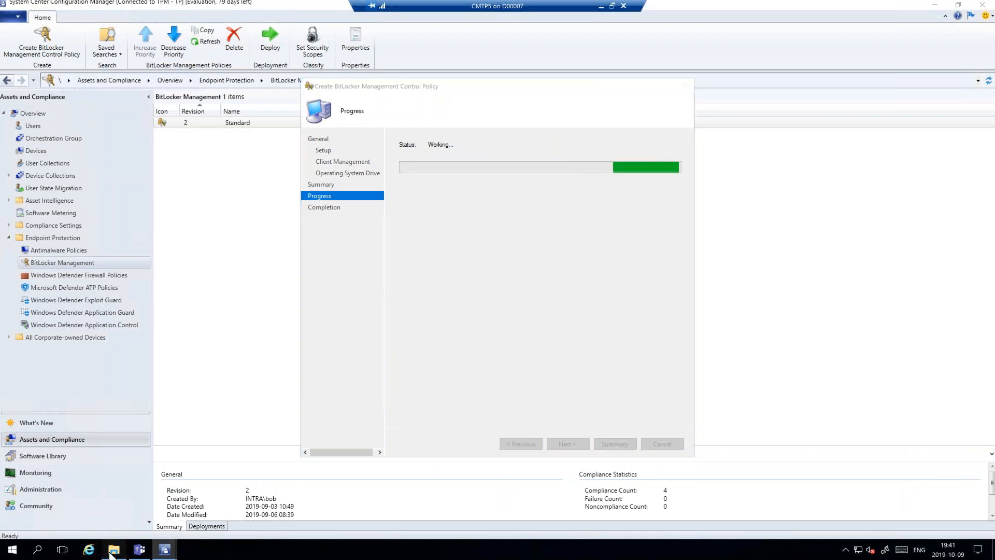
- Bring up the Configuration Manager bin\X64 folder, and open Internet Information Services (IIS) Manager from the Windows administrative tools
click(112, 550)
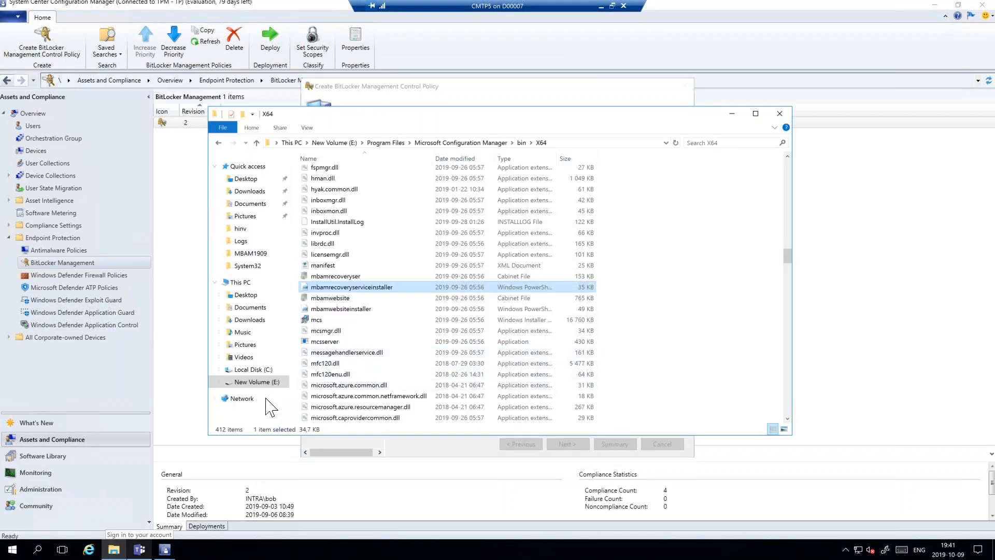
click(16, 539)
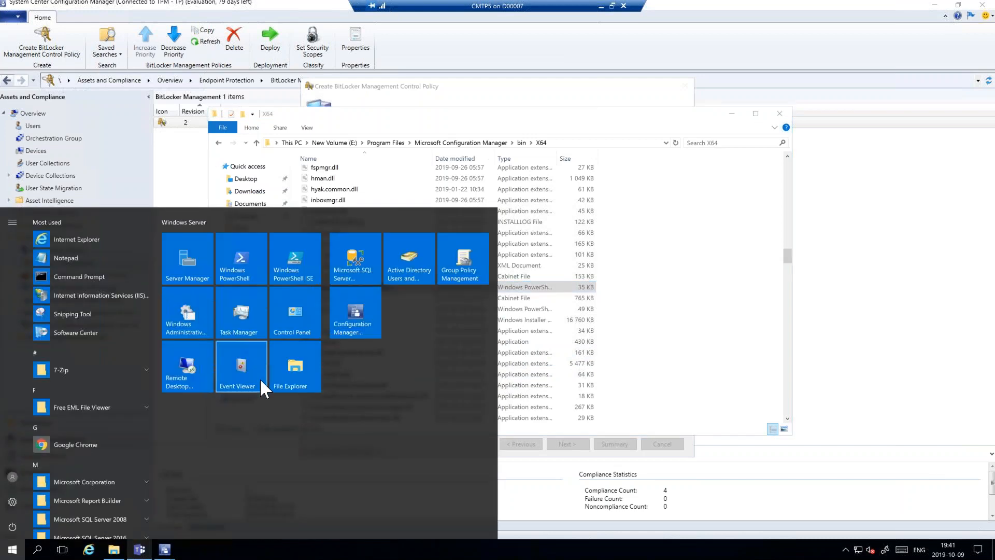
click(191, 322)
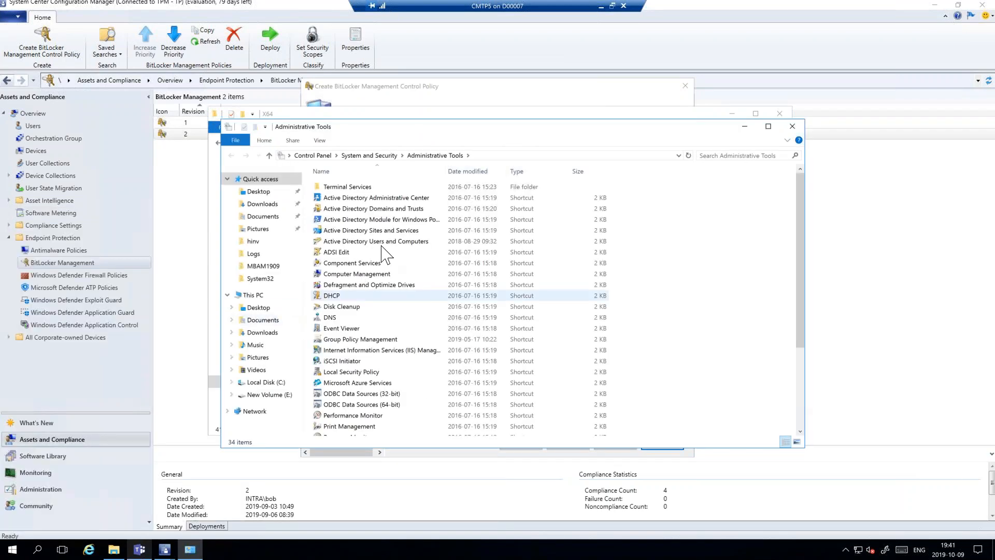
double_click(361, 351)
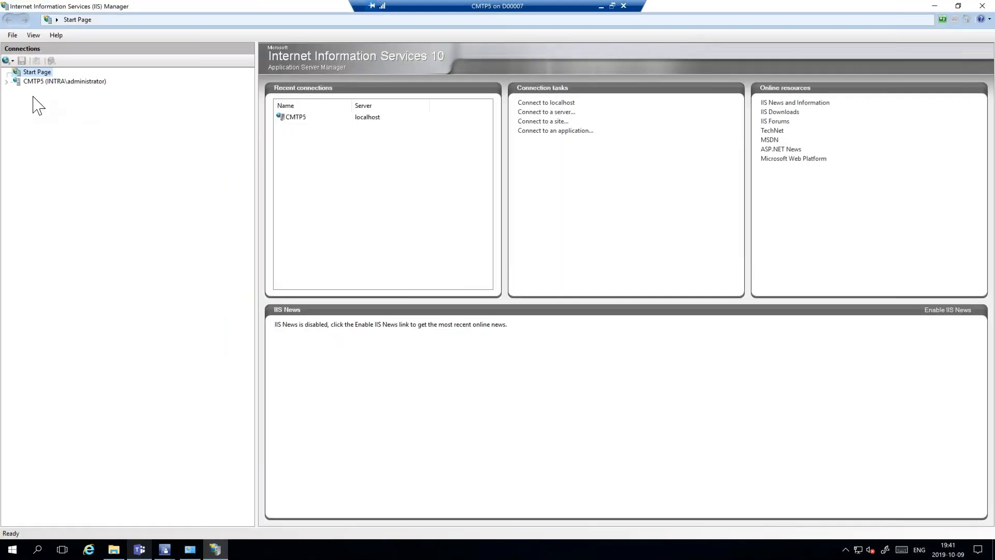
- Expand the CMTP5 server's Default Web Site and open its SMS_MP_MBAM application
click(7, 84)
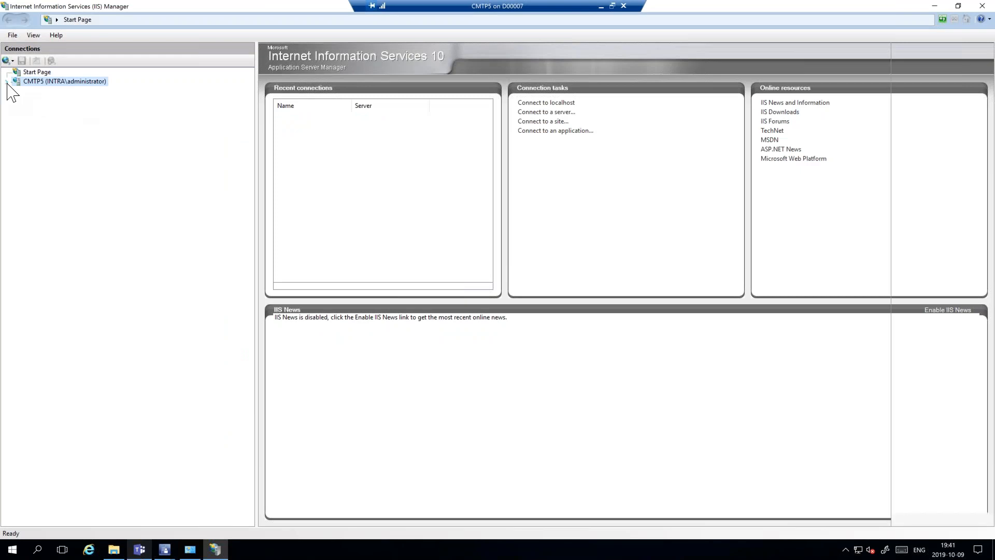
click(6, 82)
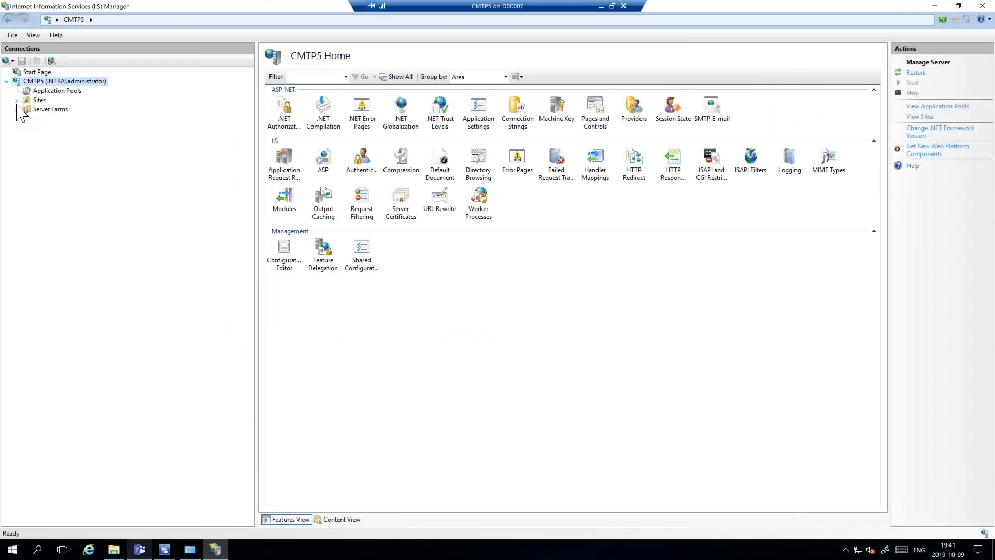
click(17, 100)
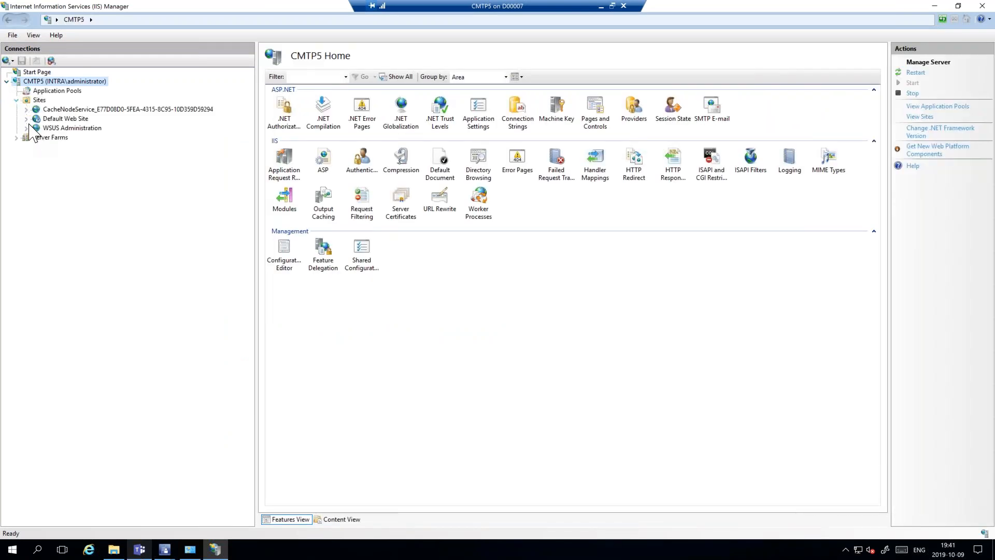
click(27, 119)
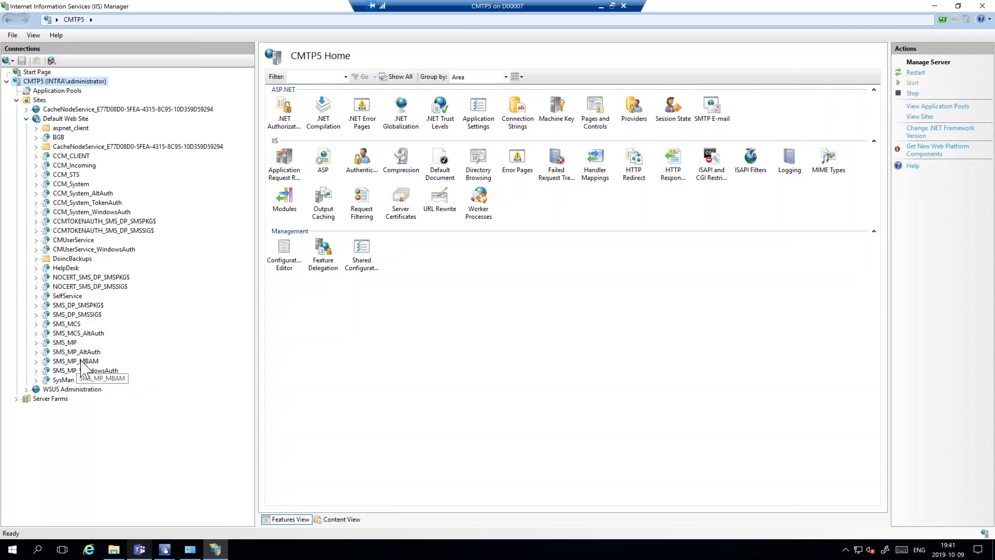
click(100, 361)
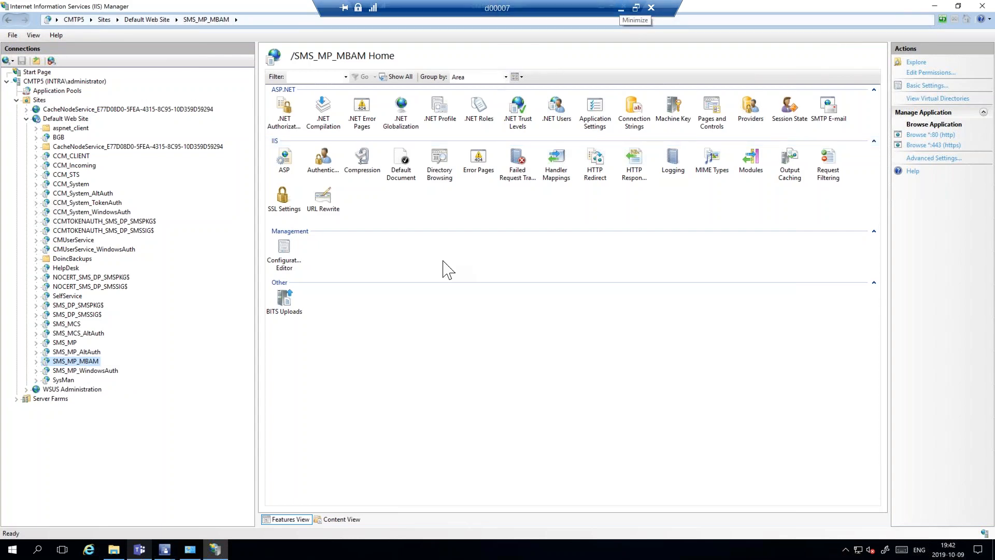
- Point out the mbamrecoveryserviceinstaller script in the bin\X64 folder, and minimize the CMTP5 session
click(116, 553)
click(346, 288)
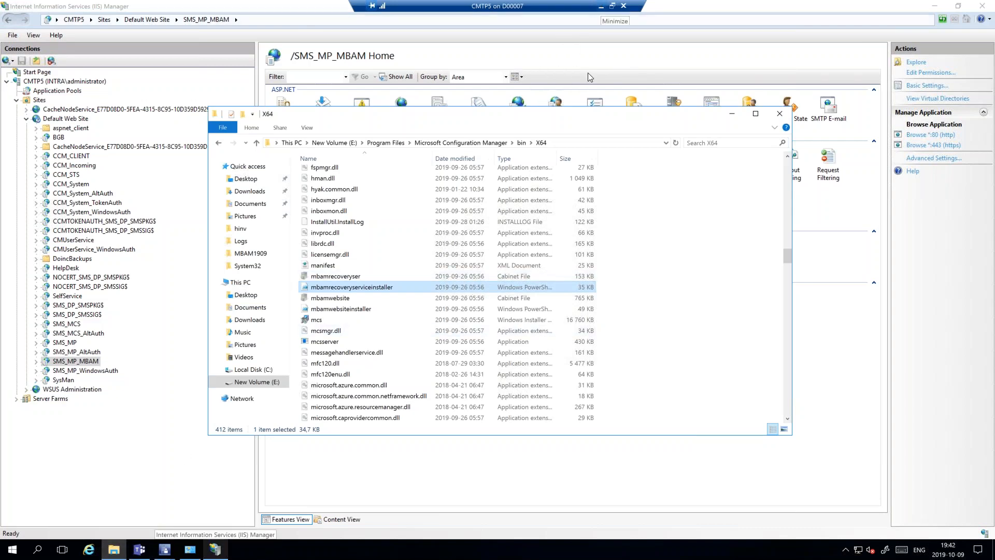
click(600, 6)
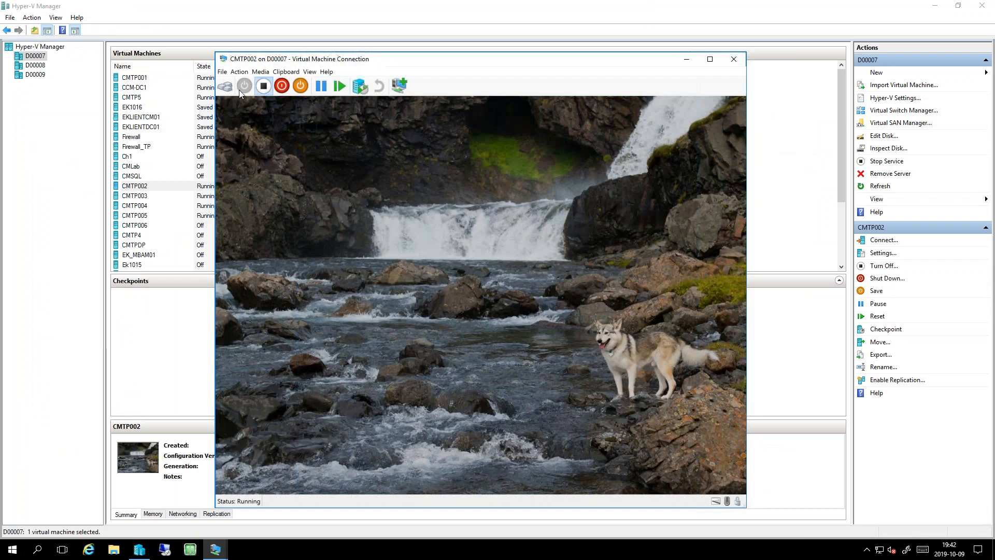
- Sign in to the CMTP002 virtual machine by entering the administrator account's password
click(231, 90)
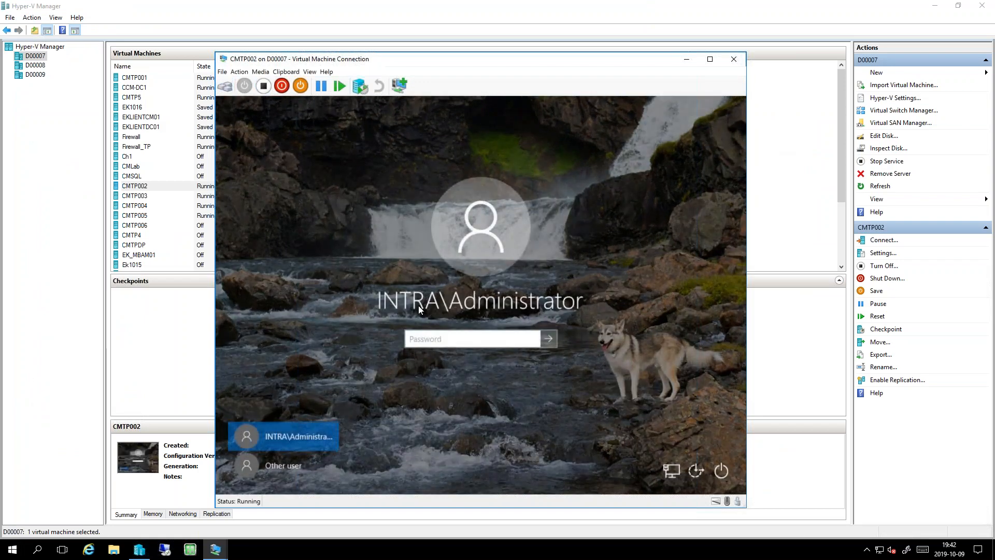
text(••••••••)
key(Return)
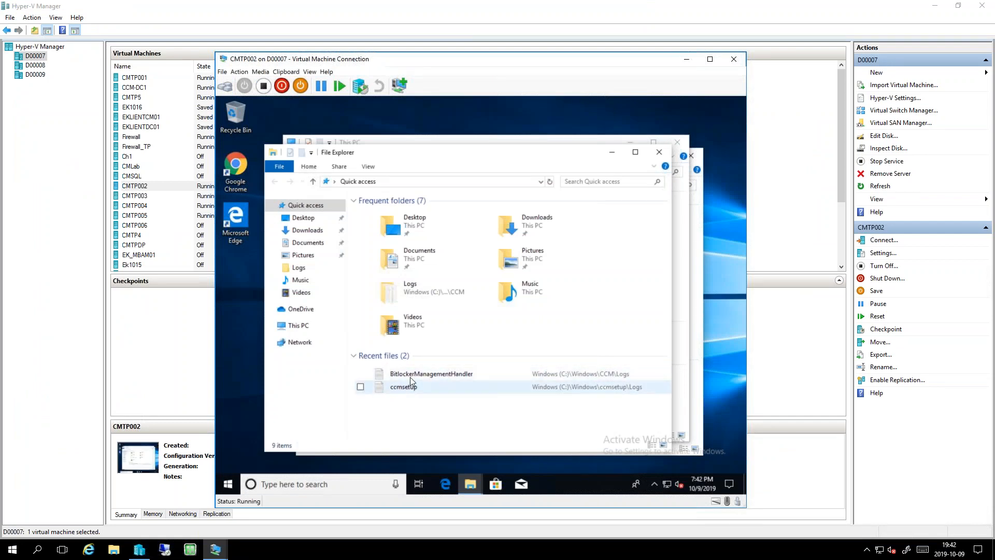
- Open the BitlockerManagementHandler log from the Windows\CCM\Logs folder and maximize its window
click(429, 378)
right_click(429, 378)
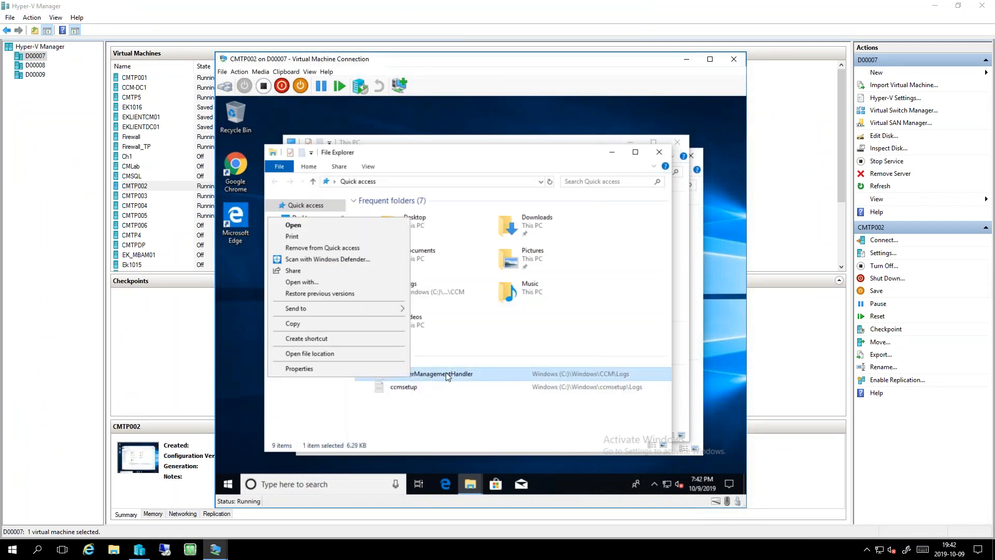
click(342, 354)
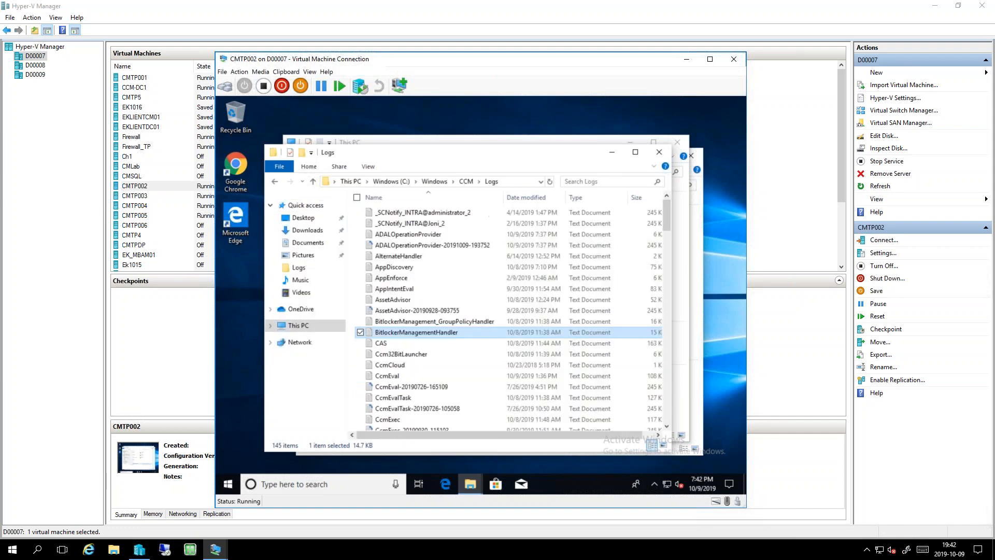
double_click(406, 335)
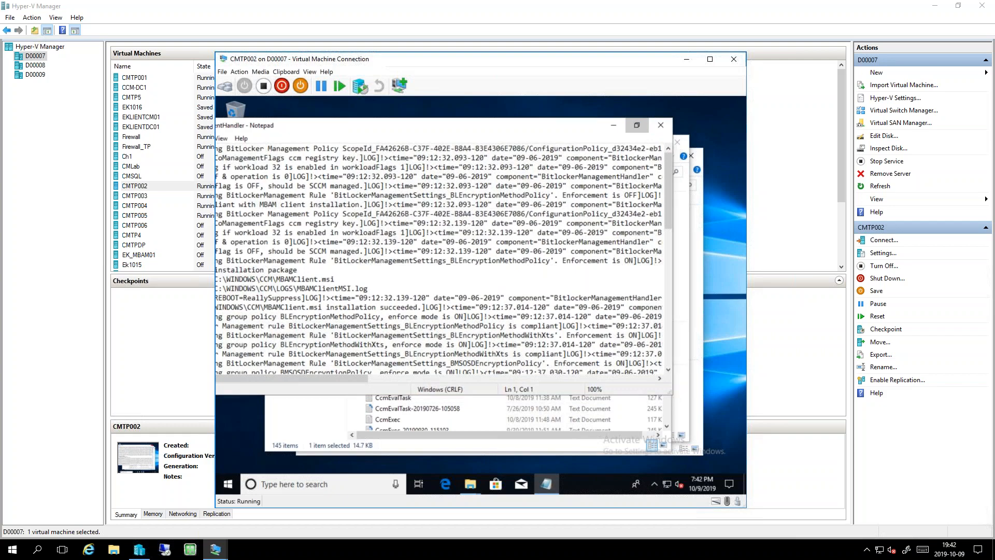
click(637, 125)
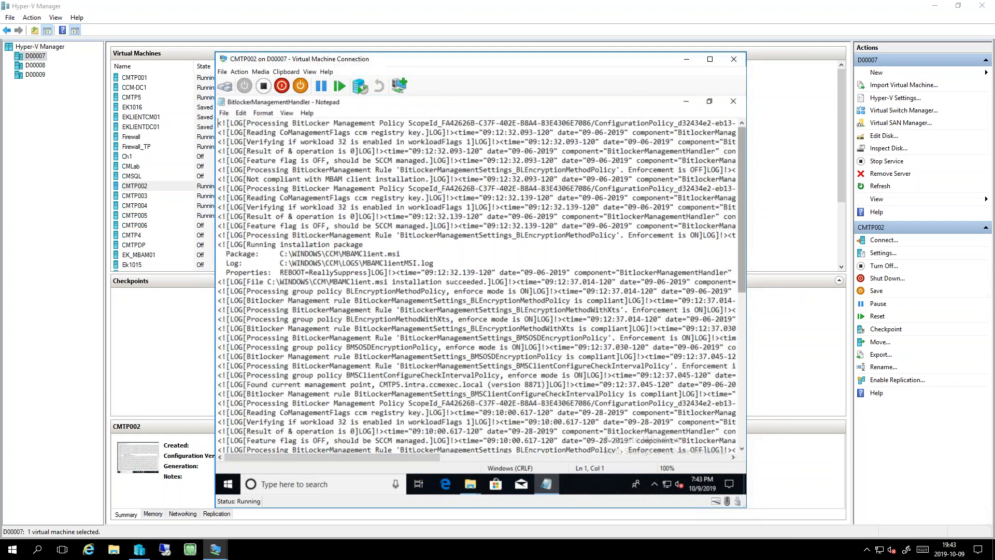
- Highlight the lines about running the MBAMClient.msi installation package in the BitlockerManagementHandler log, and close the log
click(293, 272)
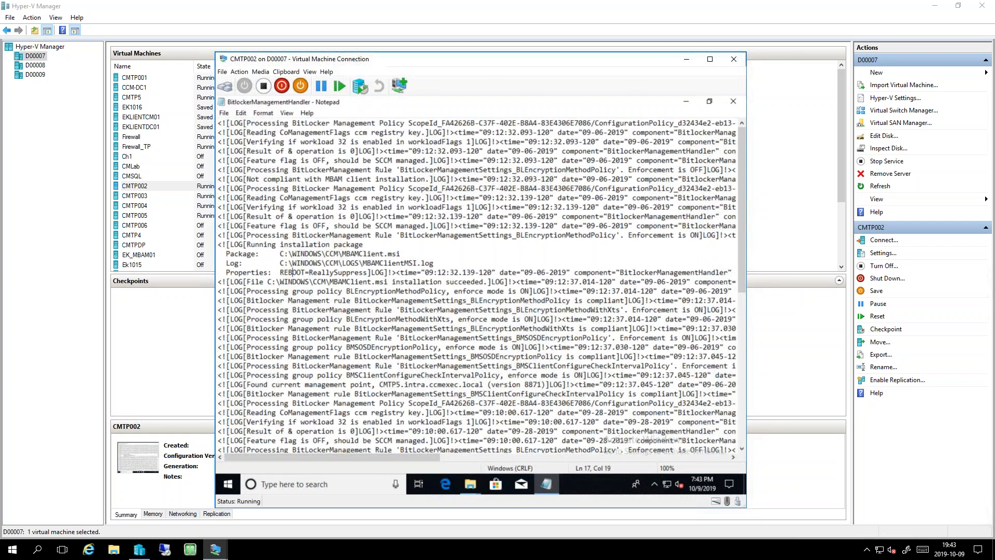
drag(259, 244, 400, 254)
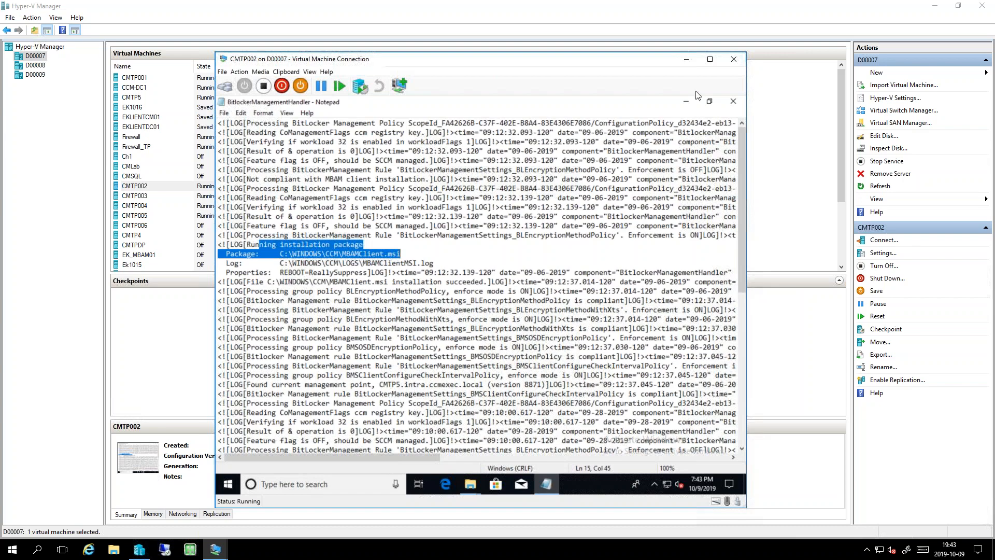
click(734, 102)
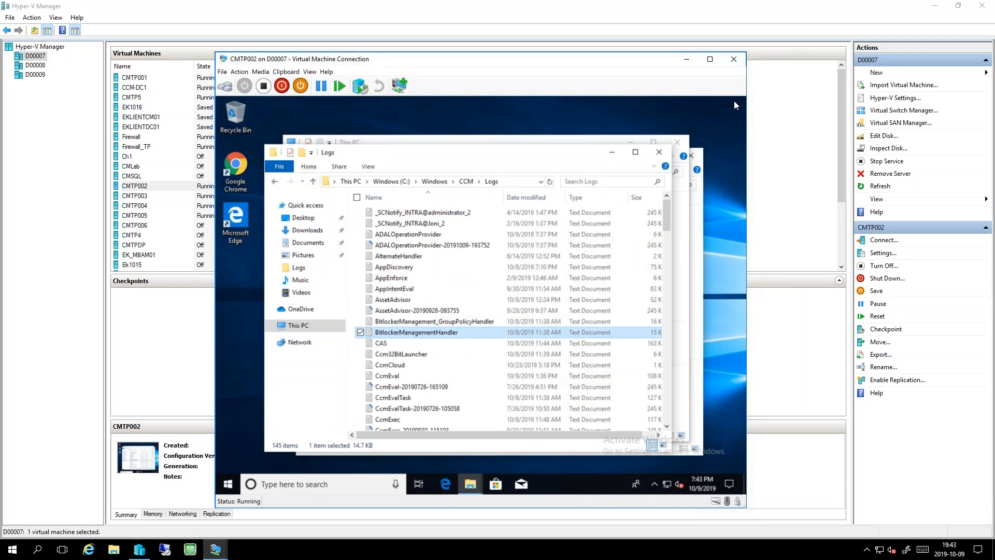
- Open the BitlockerManagement_GroupPolicyHandler log, reposition its window to read the registry enforcement entries, and close it
double_click(434, 321)
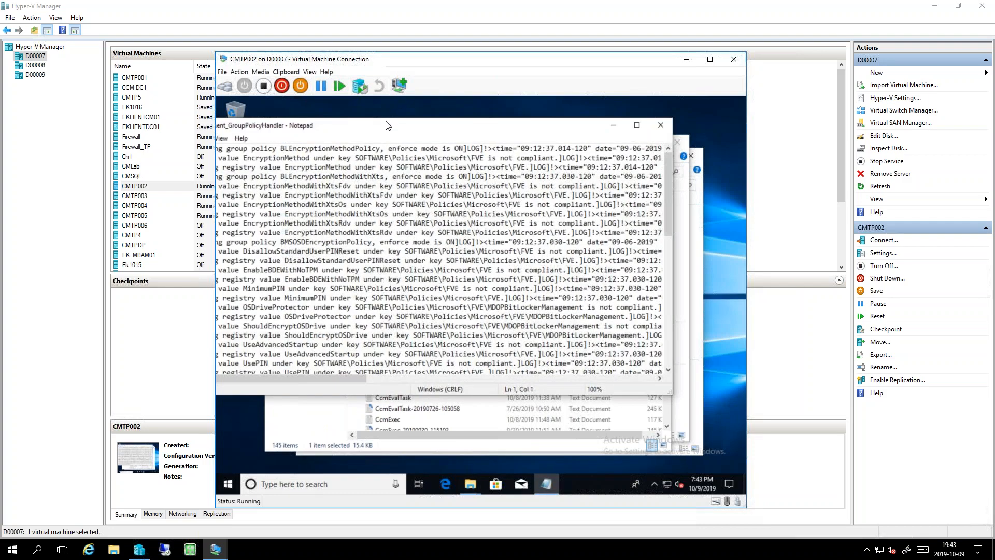
drag(386, 126, 424, 124)
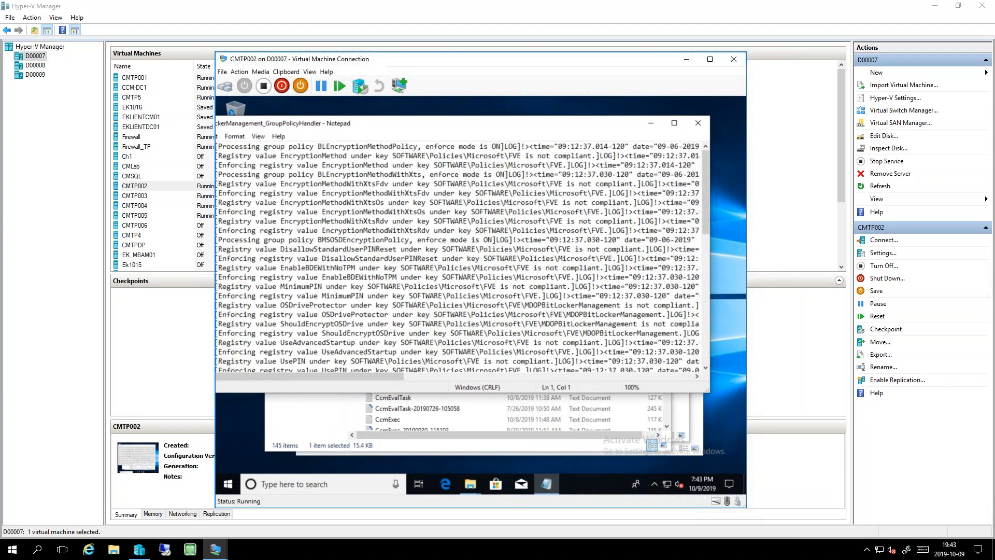
click(698, 125)
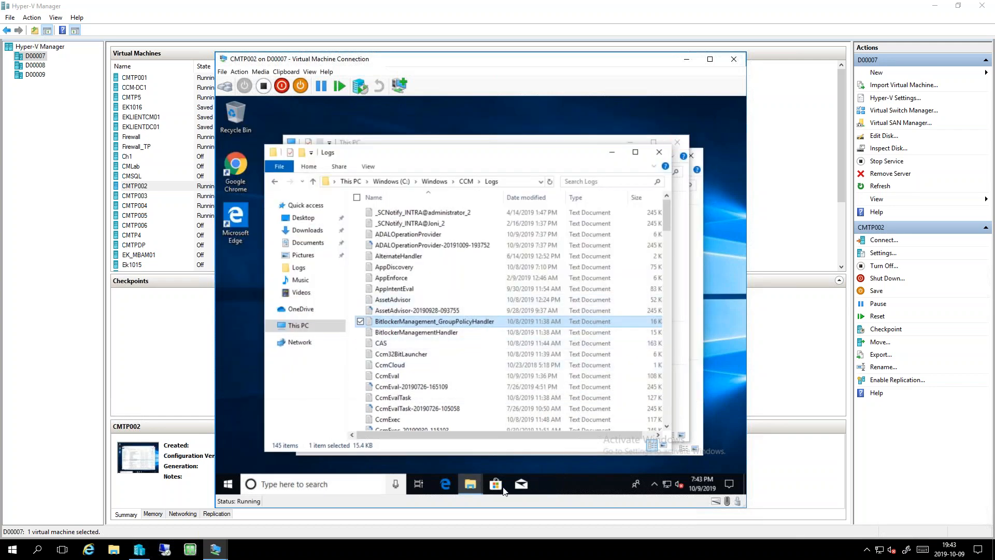
- Open Event Viewer on CMTP002 and expand Applications and Services Logs down to the Microsoft Windows folder
click(231, 489)
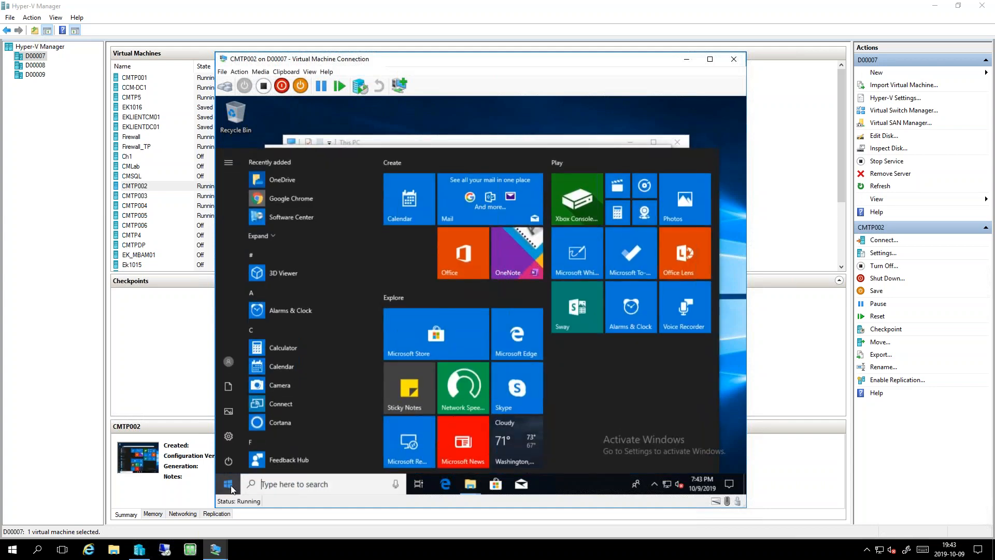
text(event)
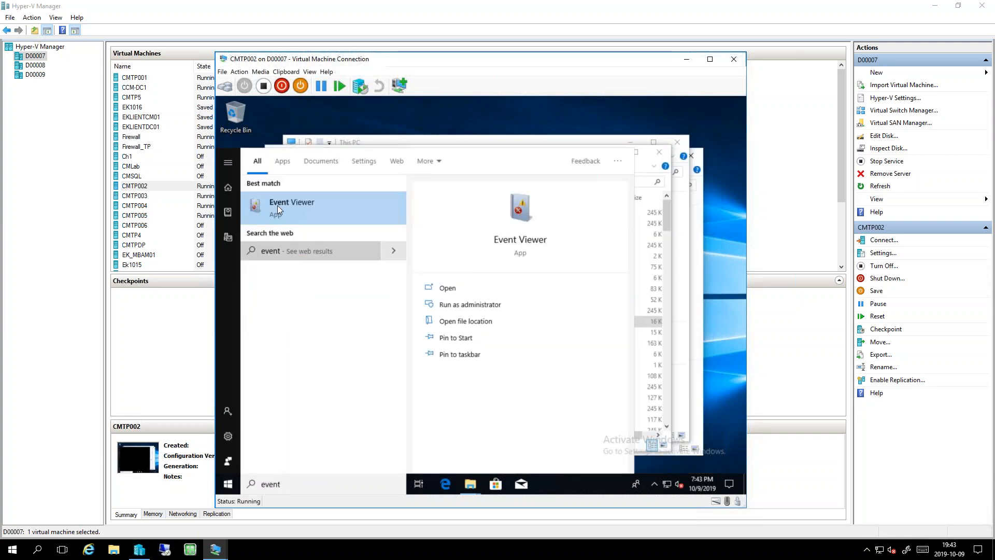
key(Escape)
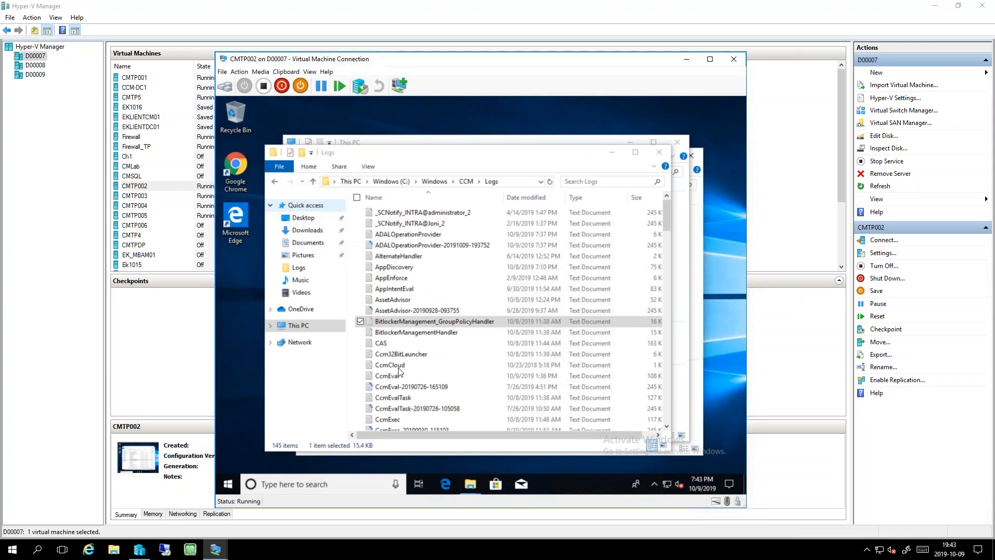
click(261, 171)
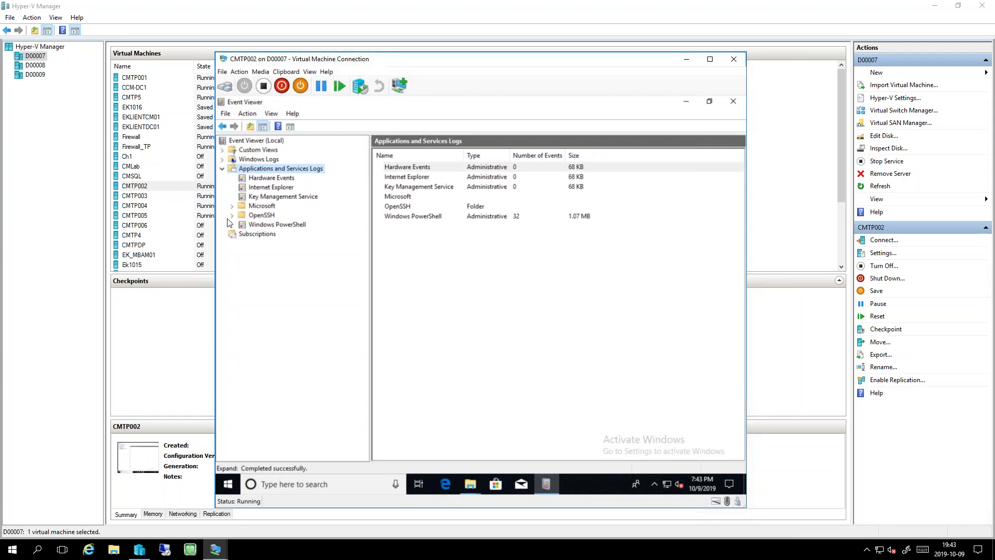
click(232, 206)
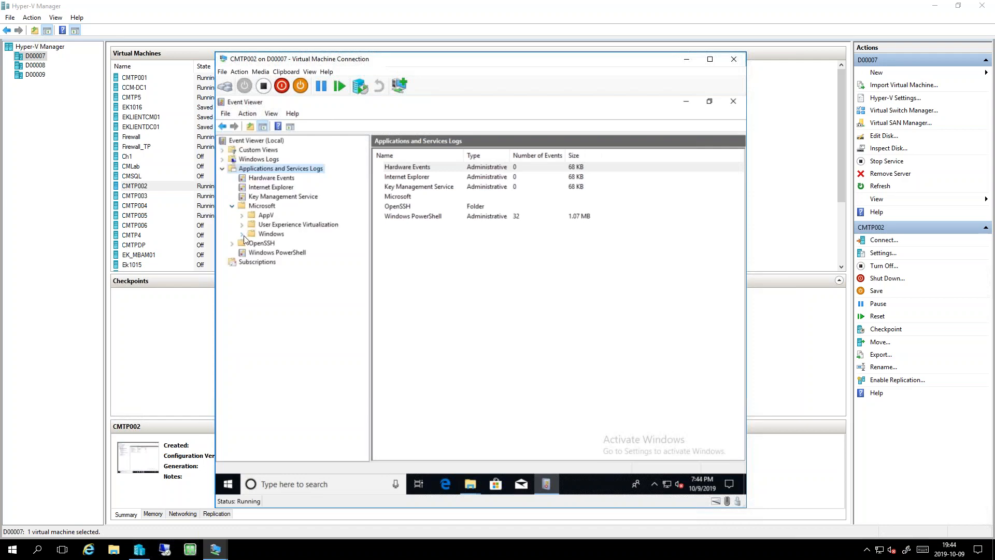
click(242, 234)
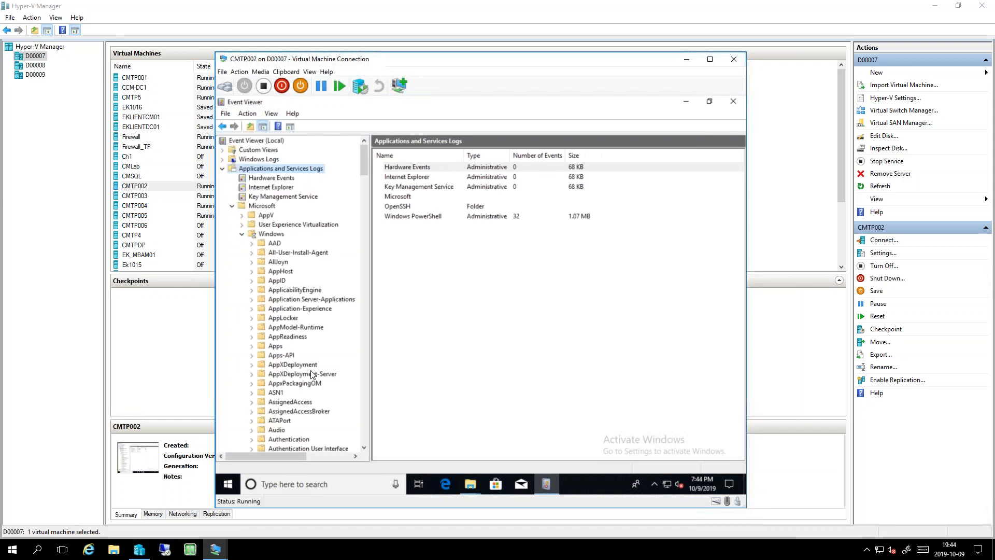
- Find the MBAM folder among the Windows logs and open its Admin log
scroll(355, 375, down, 4)
scroll(362, 391, down, 6)
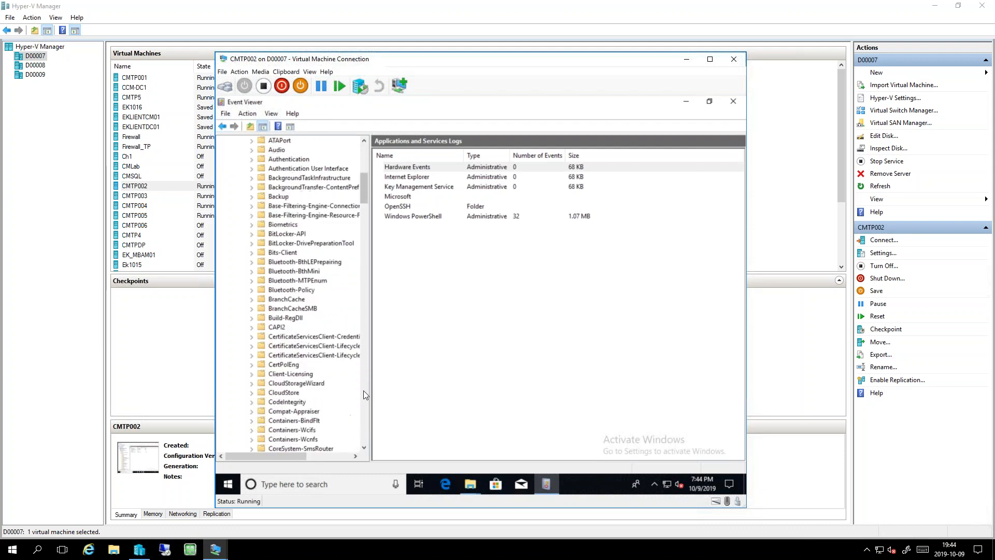
scroll(363, 390, down, 20)
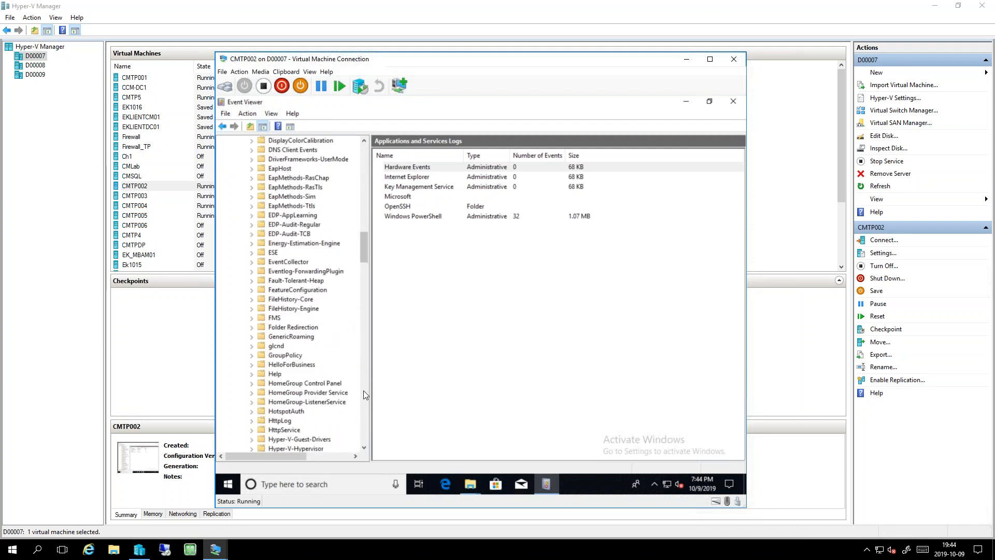
scroll(363, 391, down, 20)
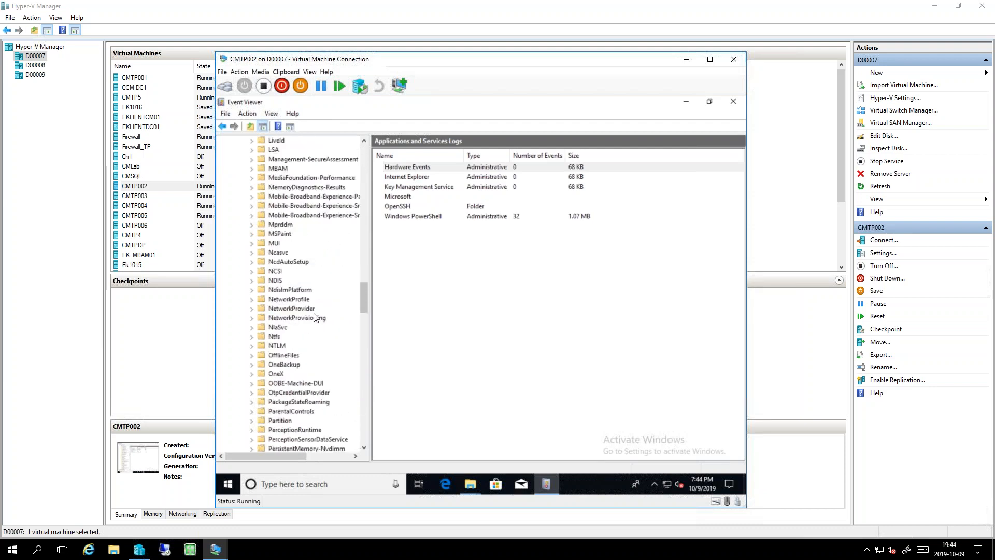
double_click(276, 169)
click(284, 178)
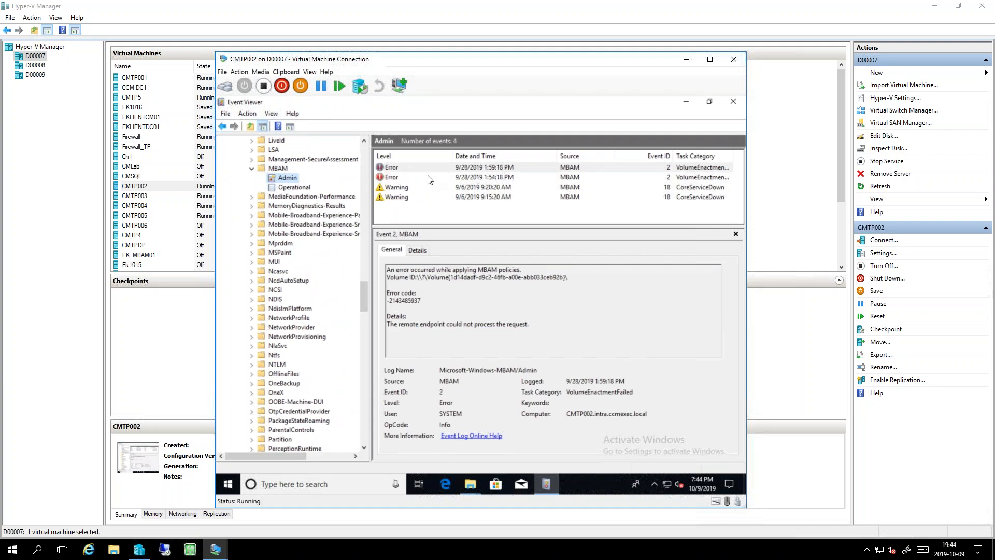
- Inspect the policy and recovery key escrow events in the MBAM Operational log, and close Event Viewer
click(291, 187)
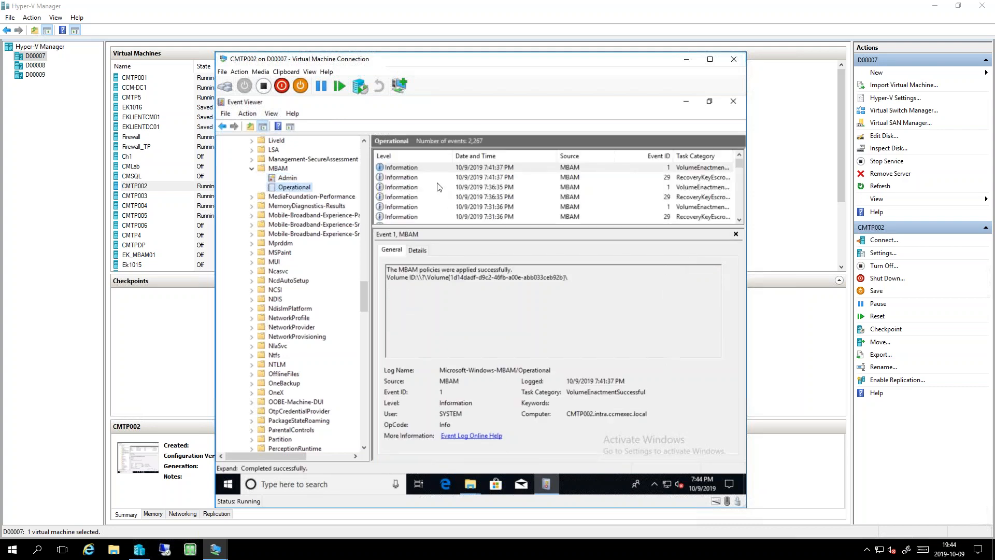
click(443, 188)
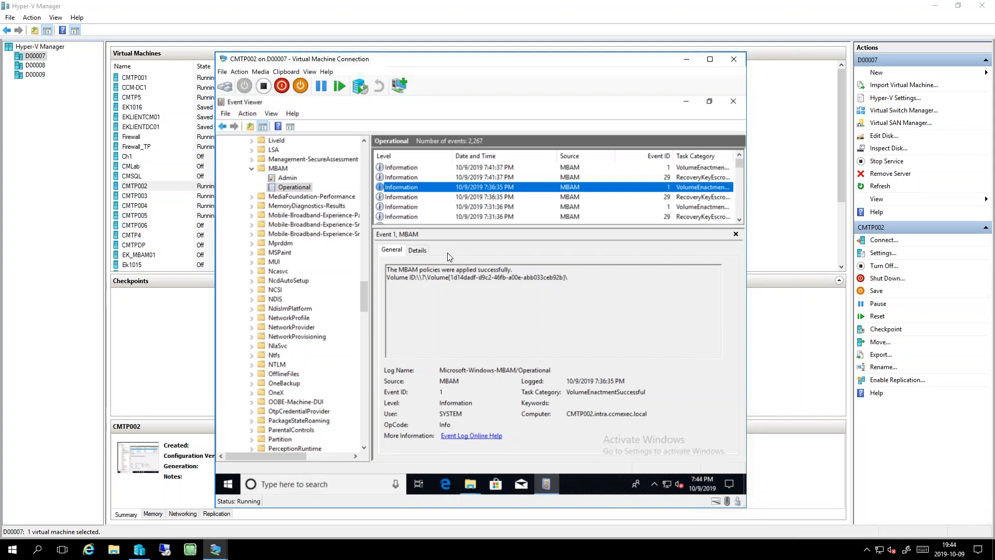
click(414, 198)
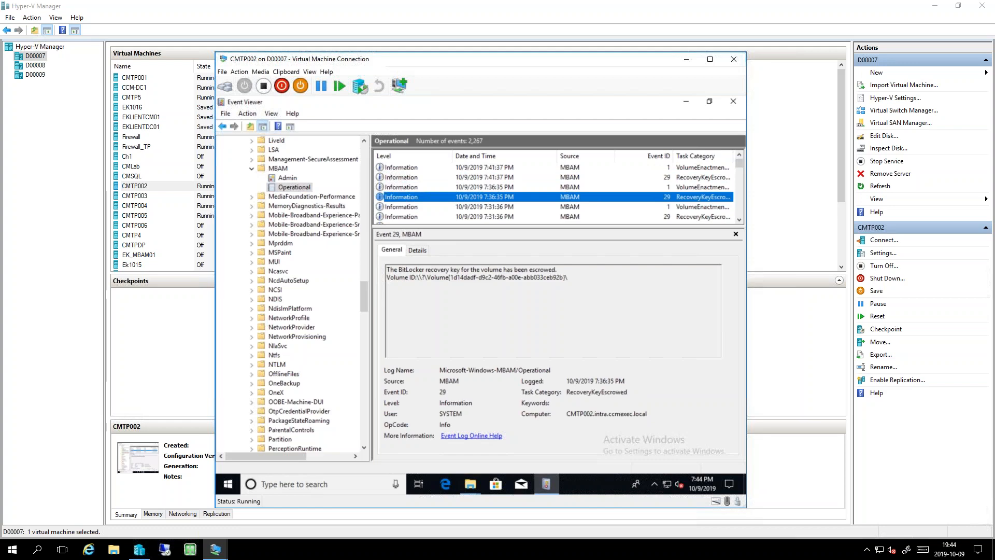
click(733, 101)
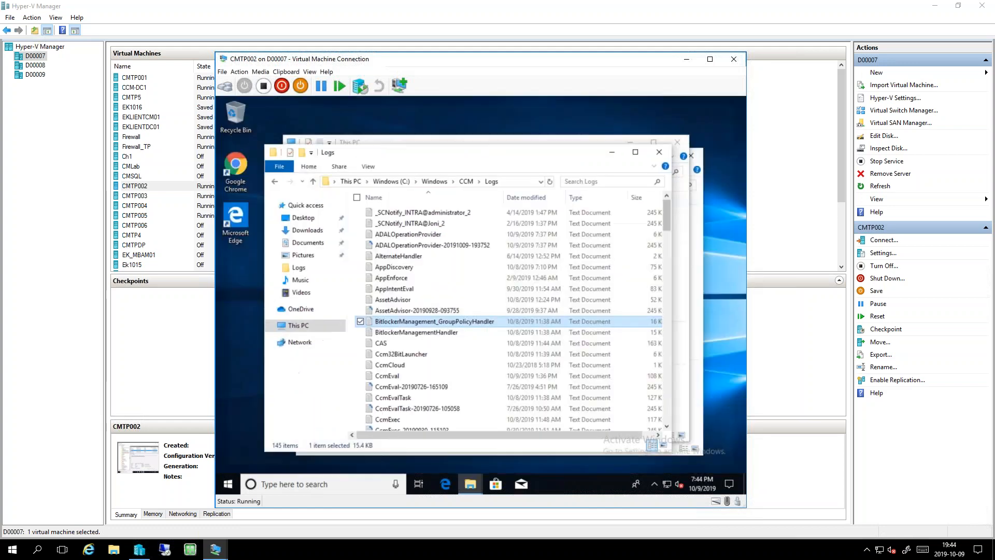
- Switch to the CMTP5 virtual machine session and show it in full screen
click(221, 556)
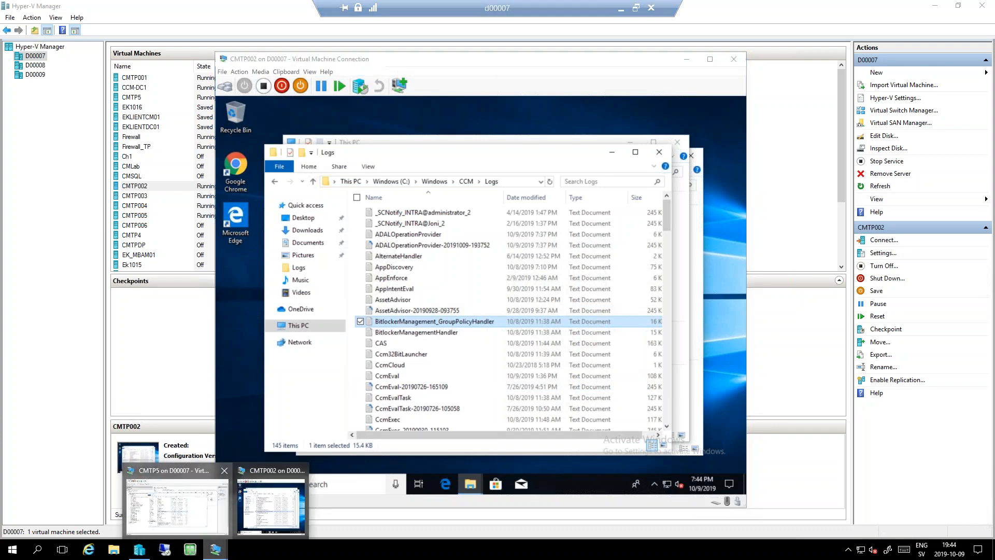
click(176, 498)
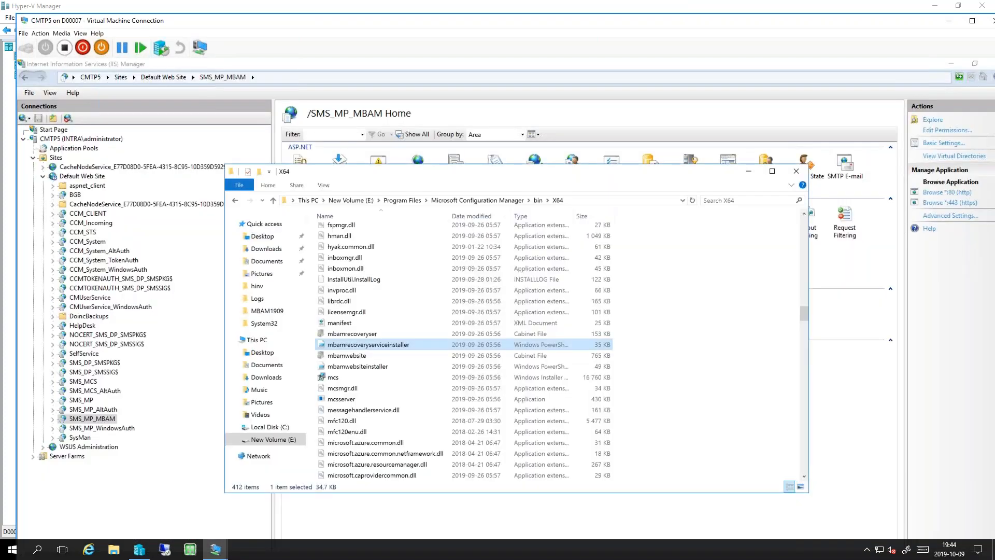
double_click(334, 23)
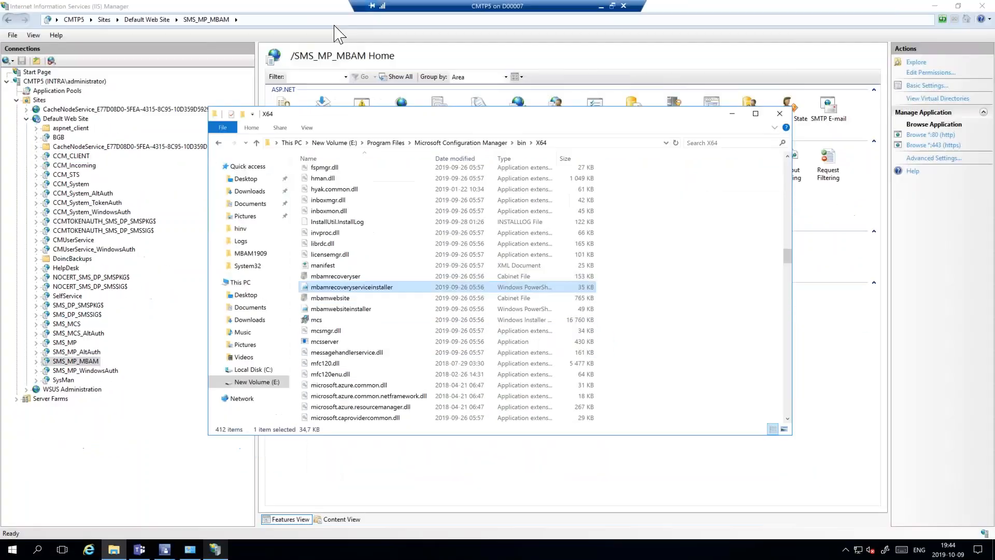
- Clear the IIS Manager and X64 folder windows away, launch SQL Server Management Studio, and connect to the CMTP5 server
click(939, 50)
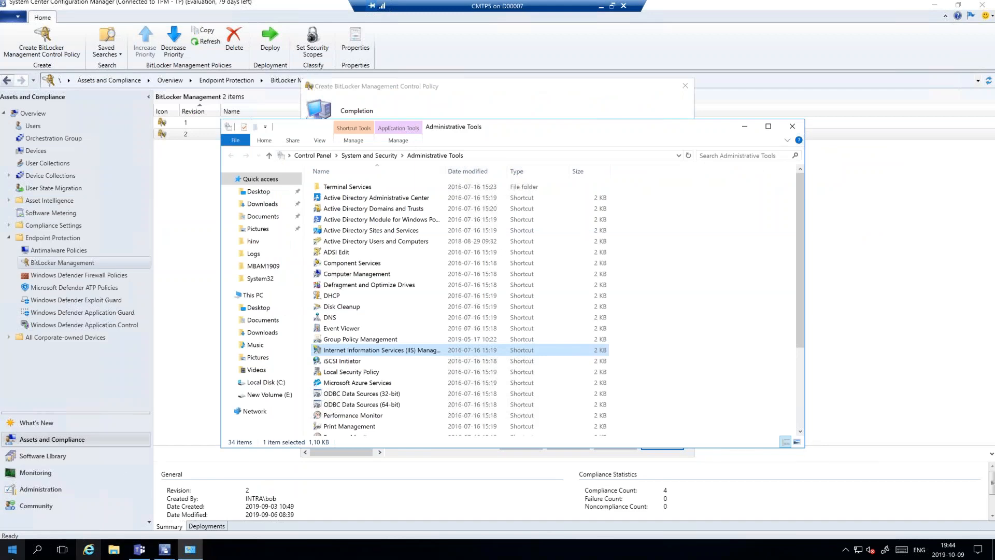
click(13, 549)
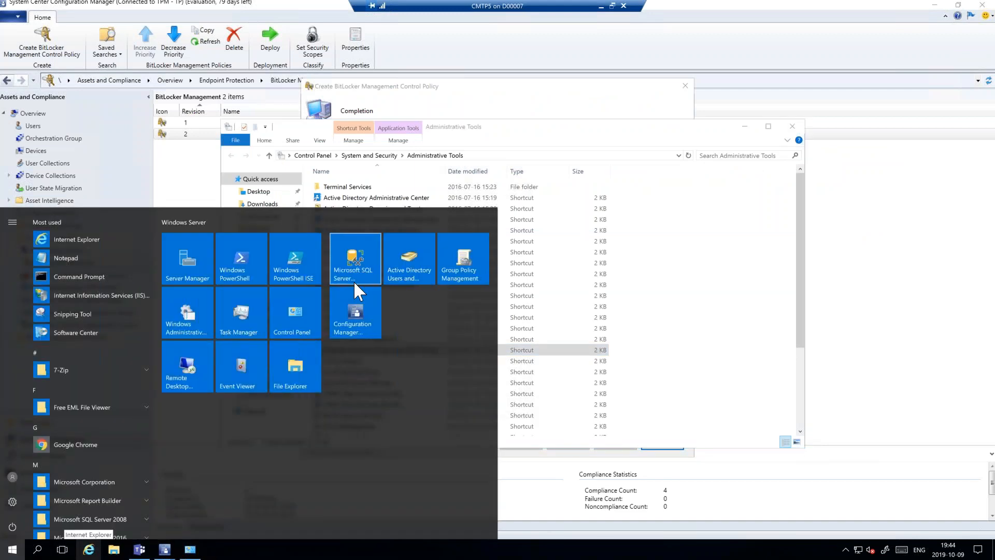
click(354, 281)
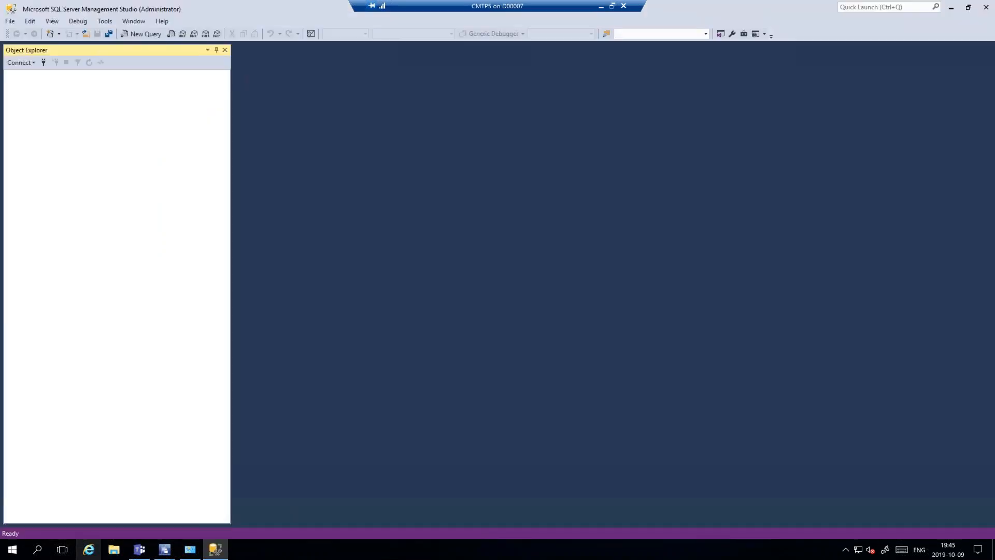
click(465, 287)
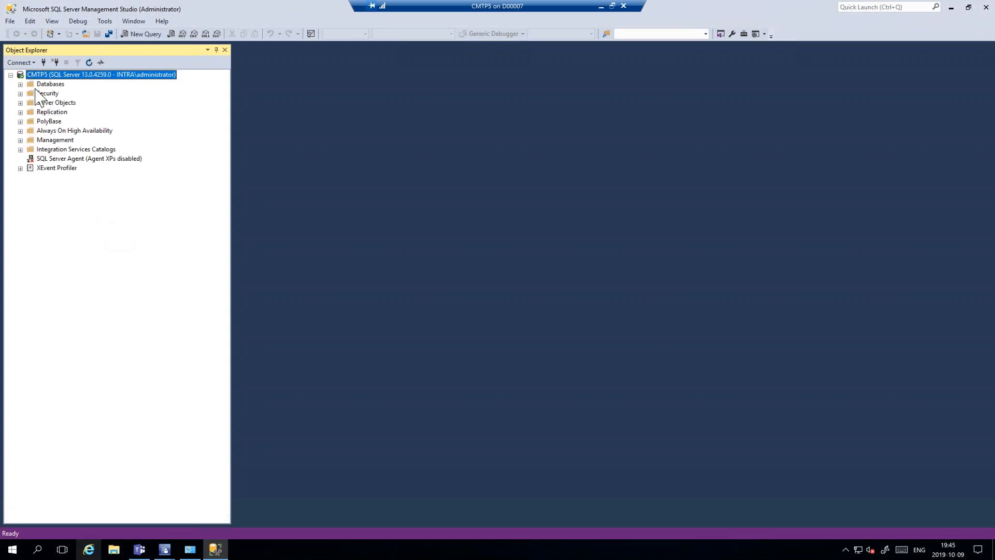
- Expand the CM_TPM database and its Tables folder in Object Explorer
click(20, 84)
double_click(60, 112)
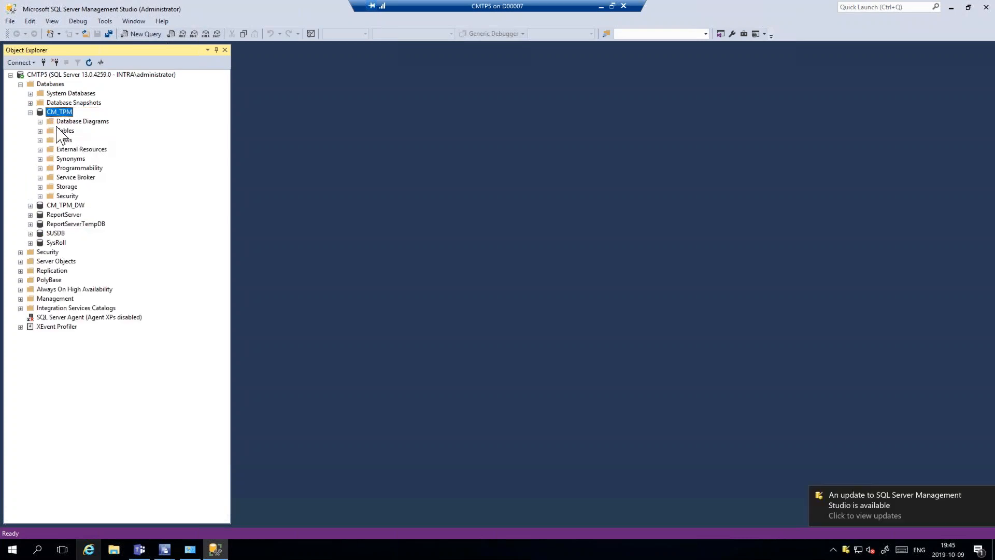
double_click(65, 131)
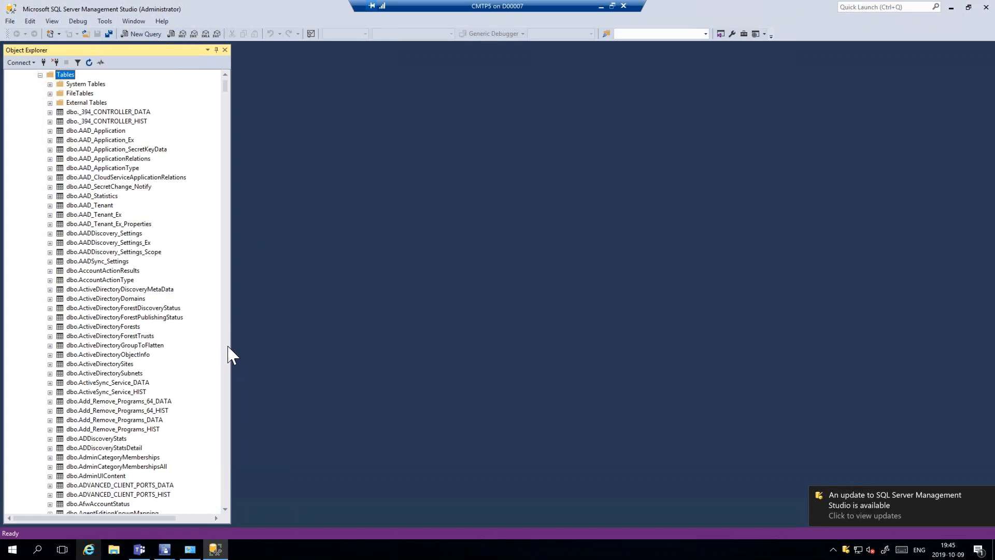
- Look through the CM_TPM tables in Object Explorer for the MBAM and RecoveryAndHardwareCore tables
scroll(229, 353, down, 15)
scroll(229, 353, down, 20)
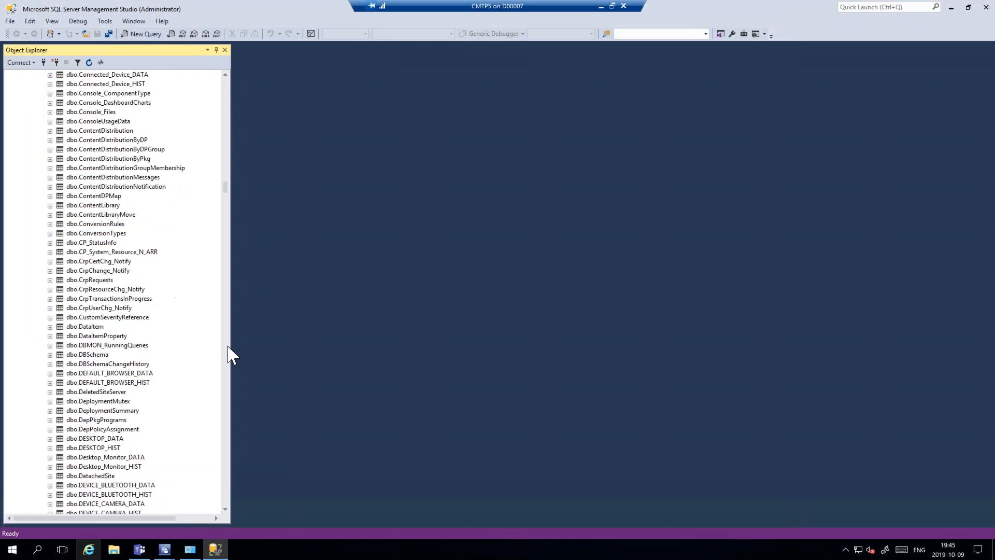
scroll(228, 347, down, 20)
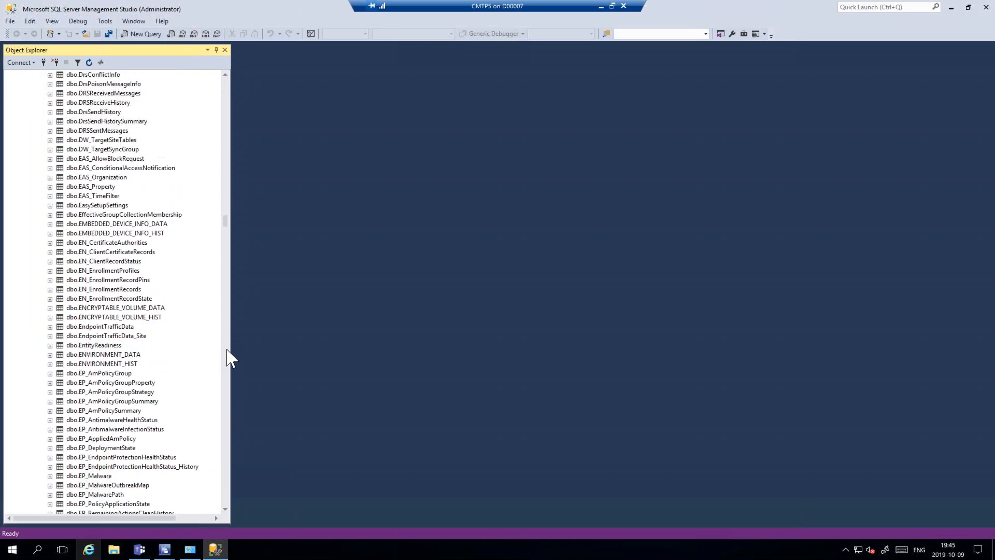
scroll(229, 358, down, 20)
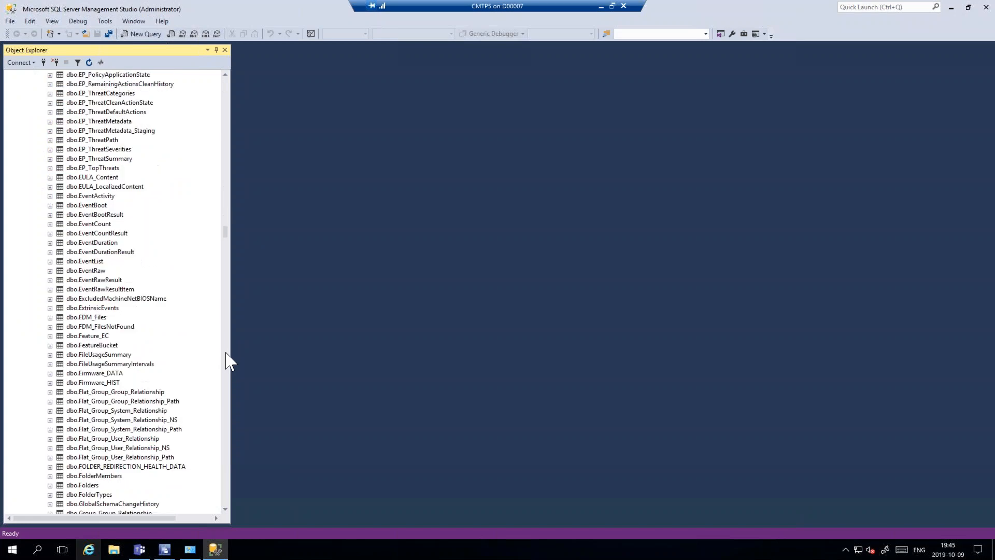
scroll(228, 363, down, 20)
scroll(228, 373, down, 15)
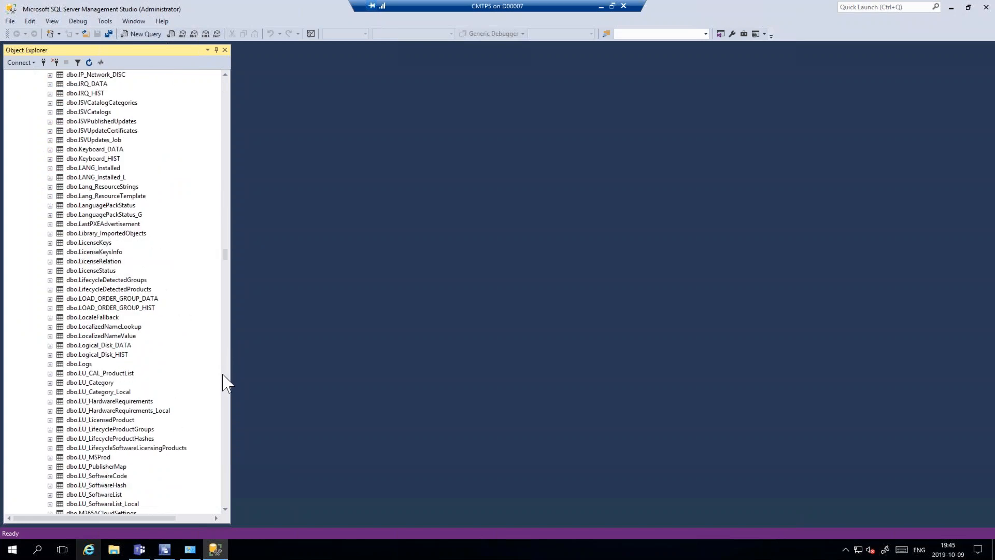
scroll(228, 382, down, 15)
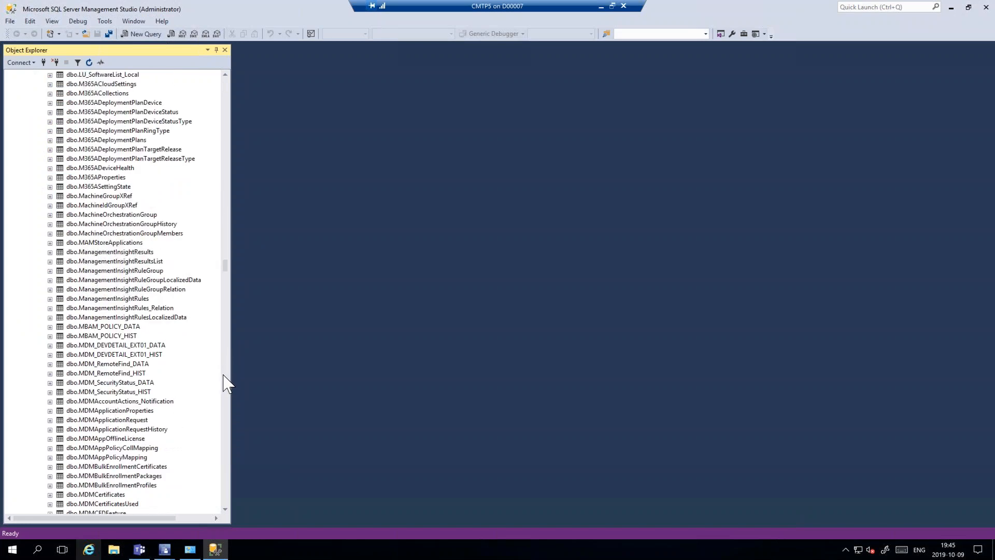
scroll(224, 382, down, 15)
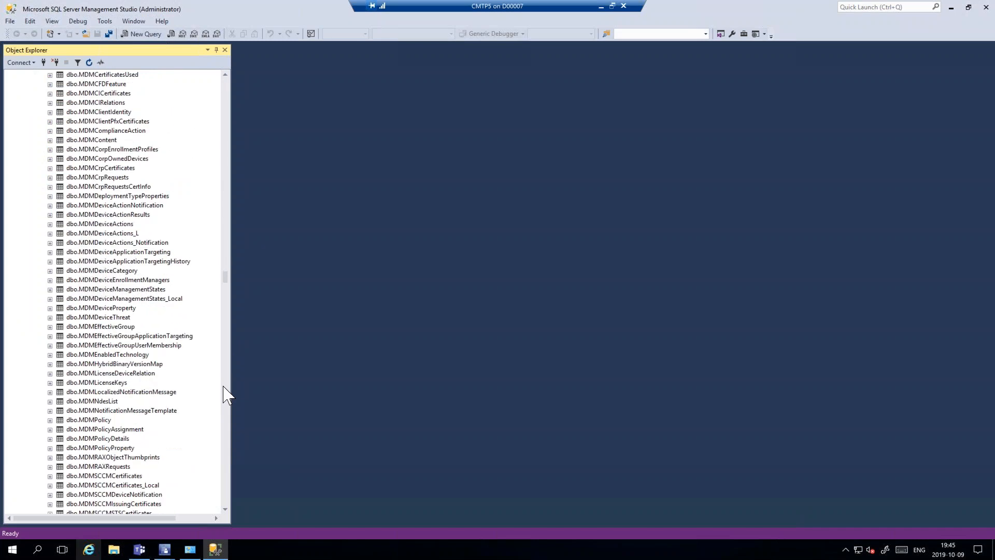
scroll(224, 392, down, 15)
scroll(224, 406, down, 15)
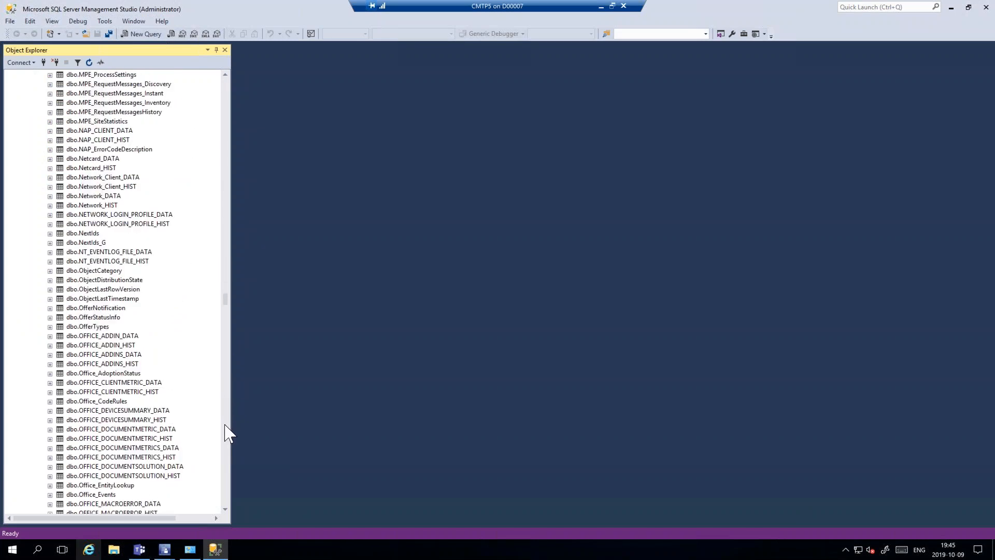
scroll(226, 426, down, 15)
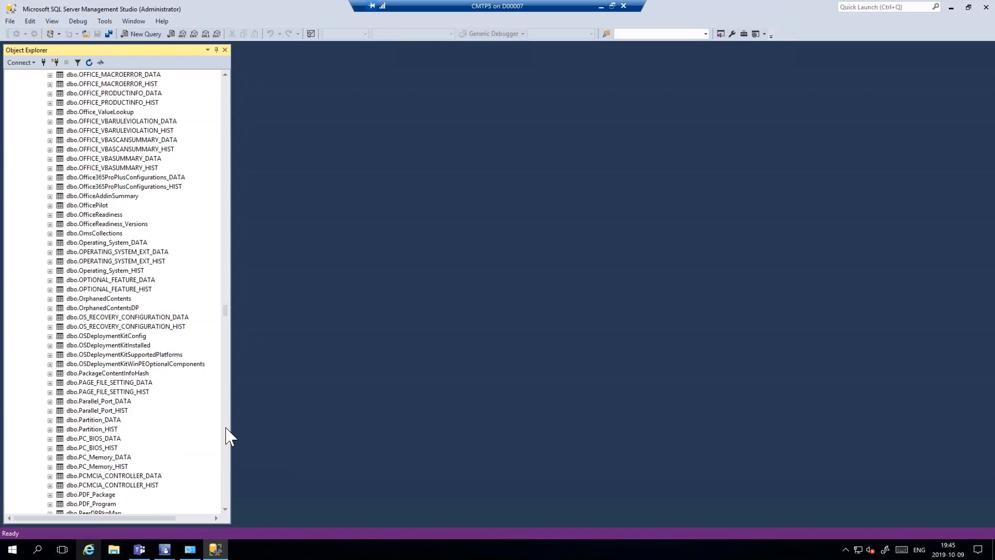
scroll(226, 435, down, 15)
scroll(226, 435, down, 15)
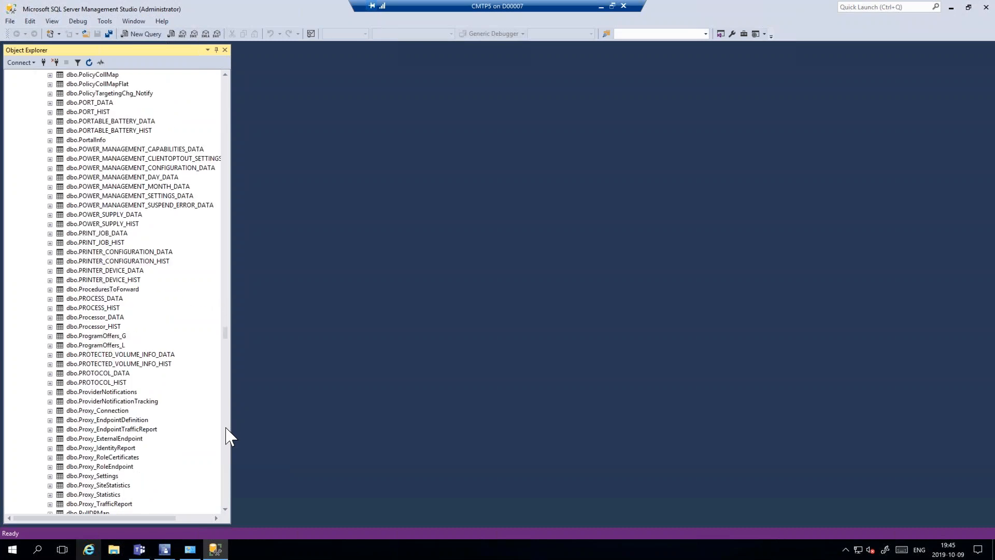
scroll(226, 435, down, 15)
scroll(226, 436, down, 15)
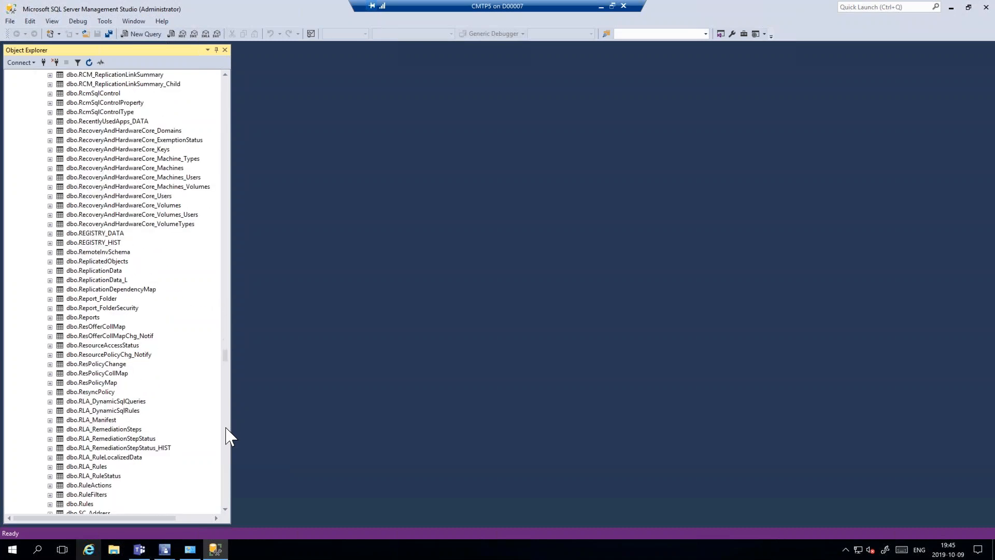
- Query the top 1000 rows of the RecoveryAndHardwareCore_Machines table and of the RecoveryAndHardwareCore_Keys table
click(119, 132)
double_click(115, 169)
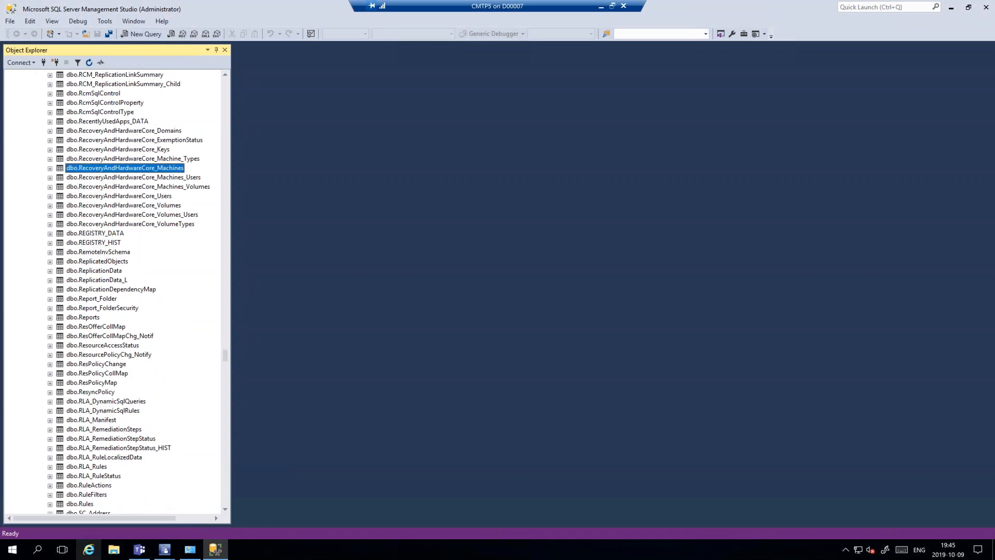
right_click(120, 170)
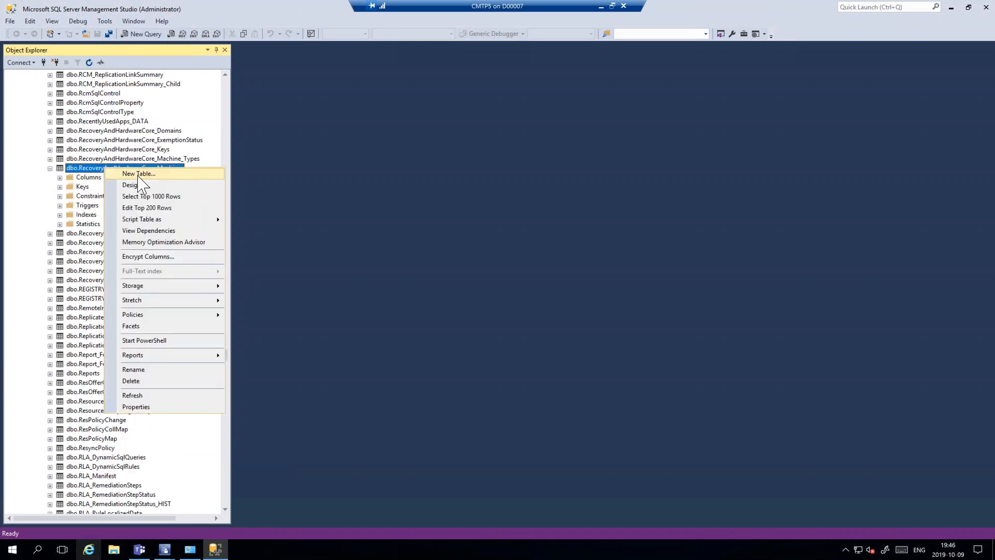
click(374, 256)
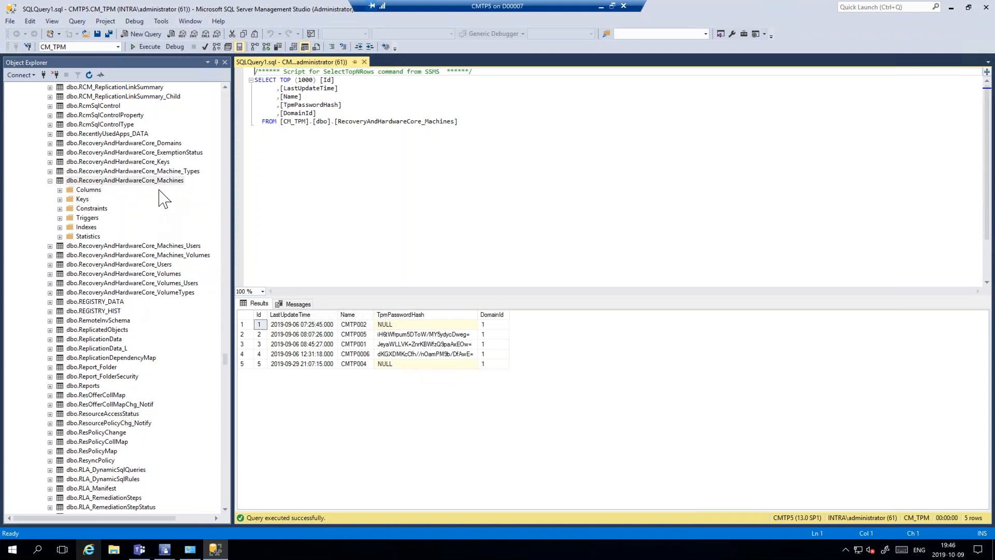
right_click(125, 161)
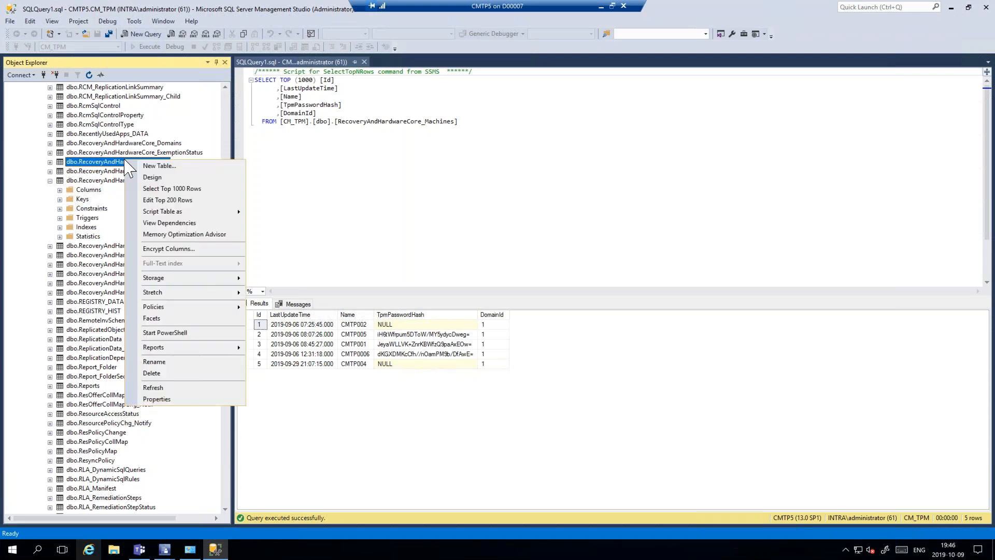
click(161, 189)
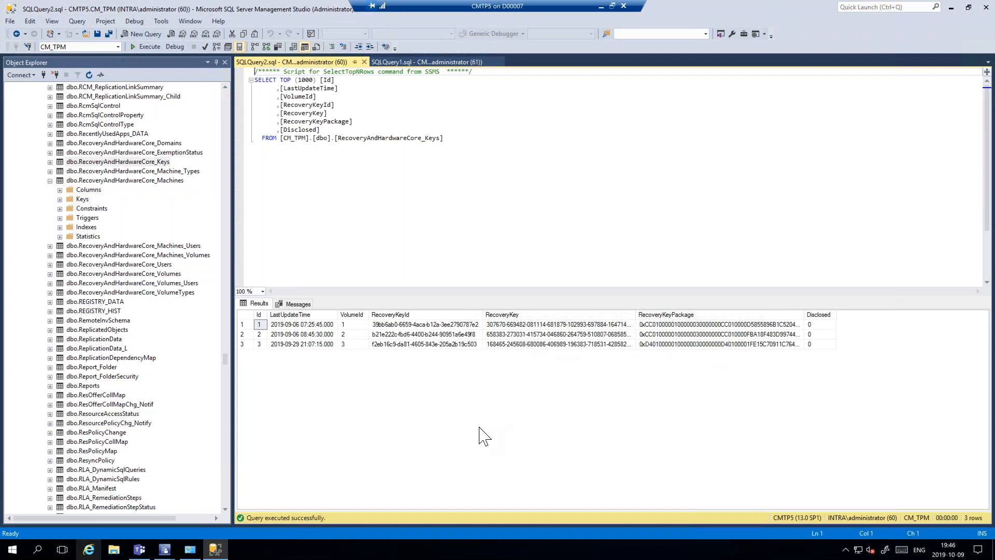
mouse_move(580, 6)
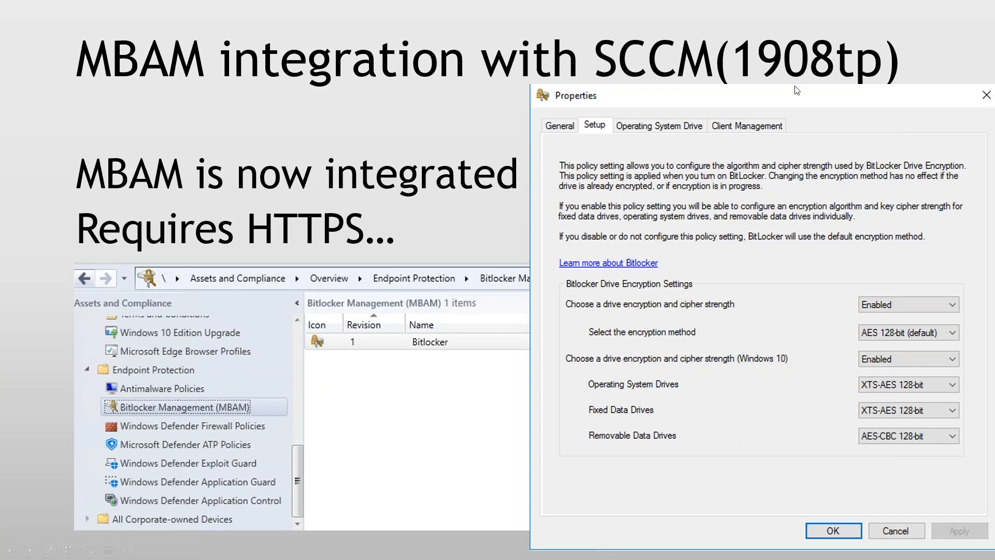
click(424, 263)
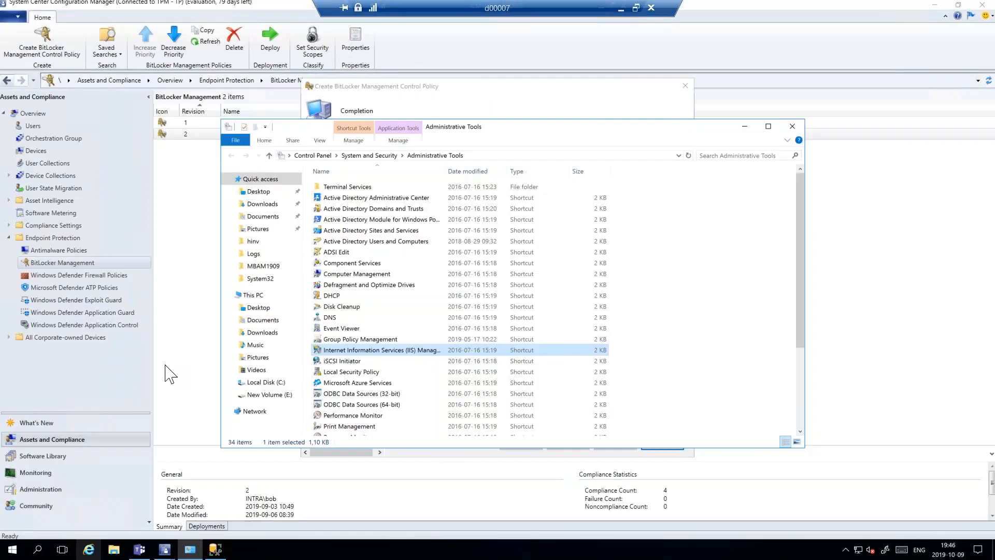
click(92, 551)
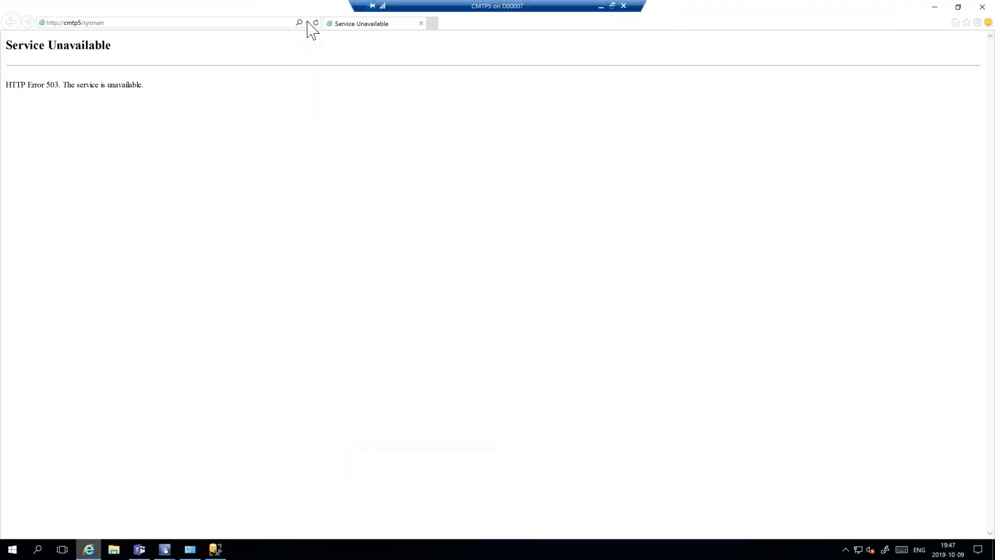
click(307, 22)
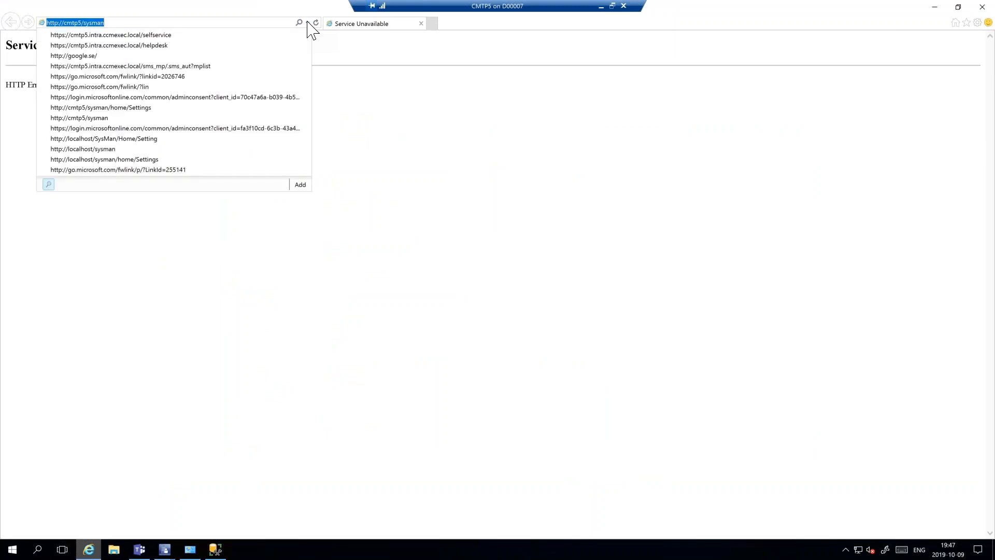
click(139, 34)
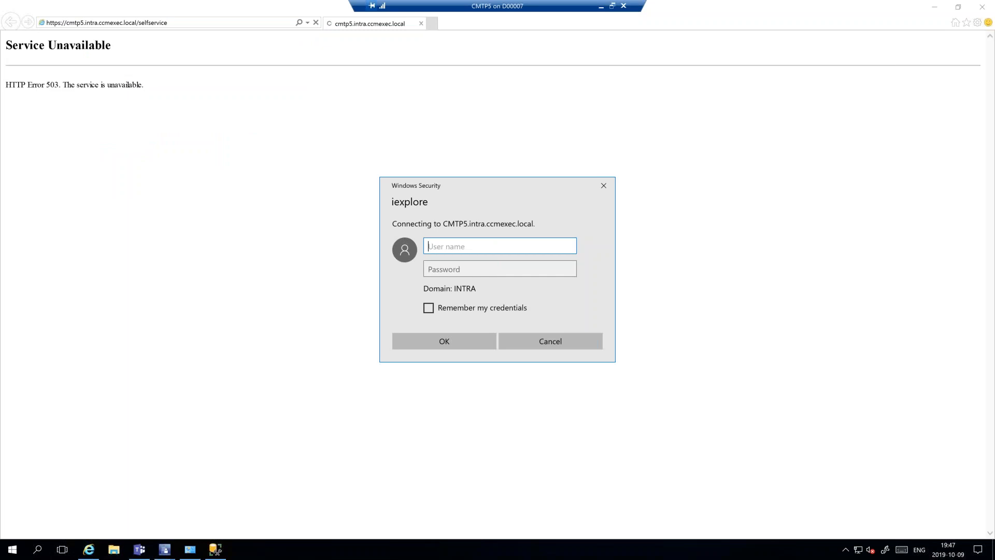
- Sign in to the self-service portal as administrator with the account password
text(administrator)
key(Tab)
text(•••)
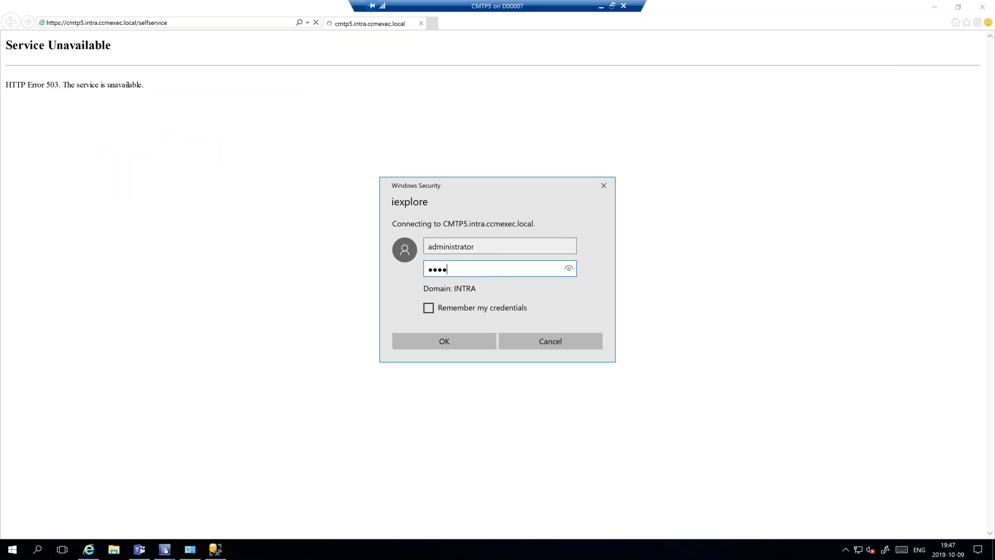
text(••••••)
key(Return)
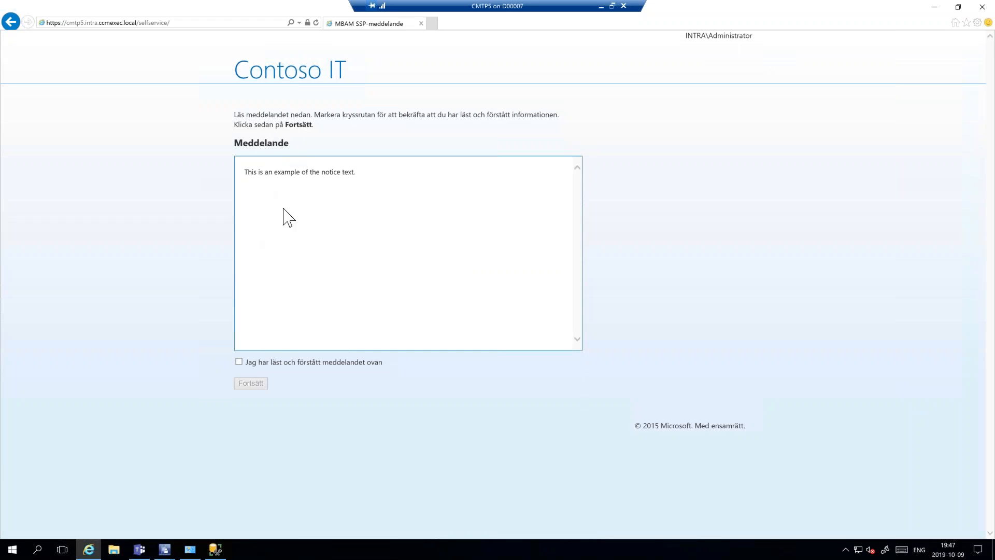
- Accept the self-service portal notice, continue to the BitLocker recovery key page, and view the available recovery reasons
click(239, 362)
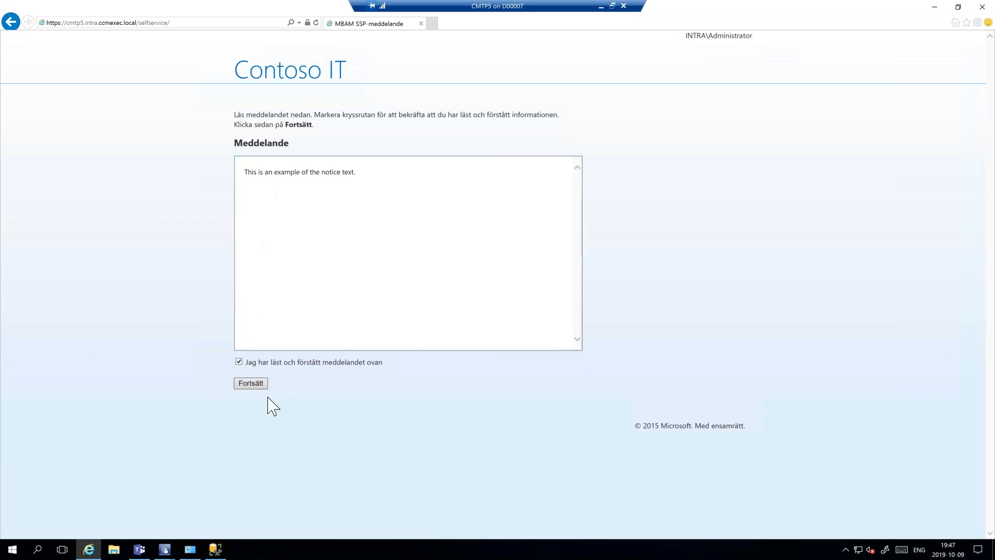
click(252, 384)
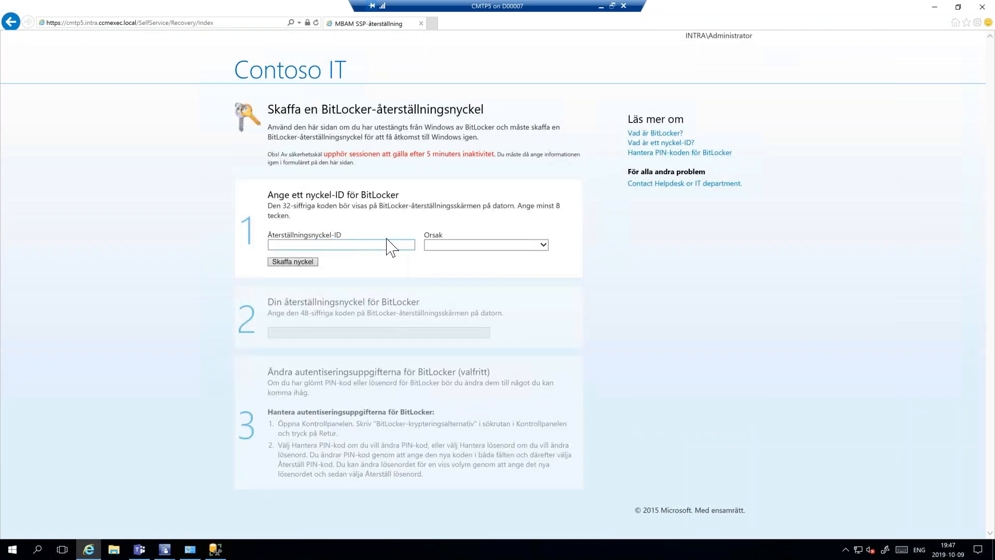
click(311, 244)
click(543, 245)
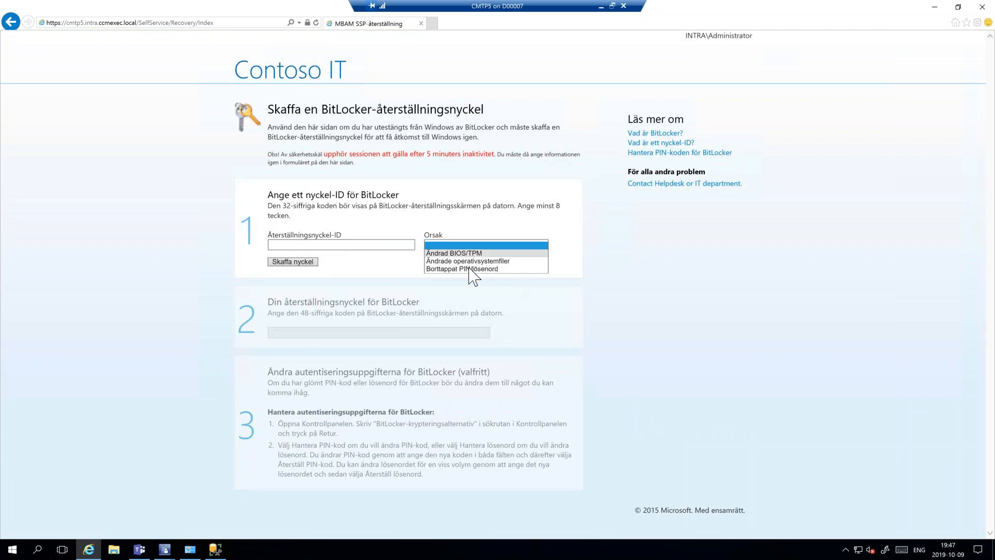
double_click(139, 199)
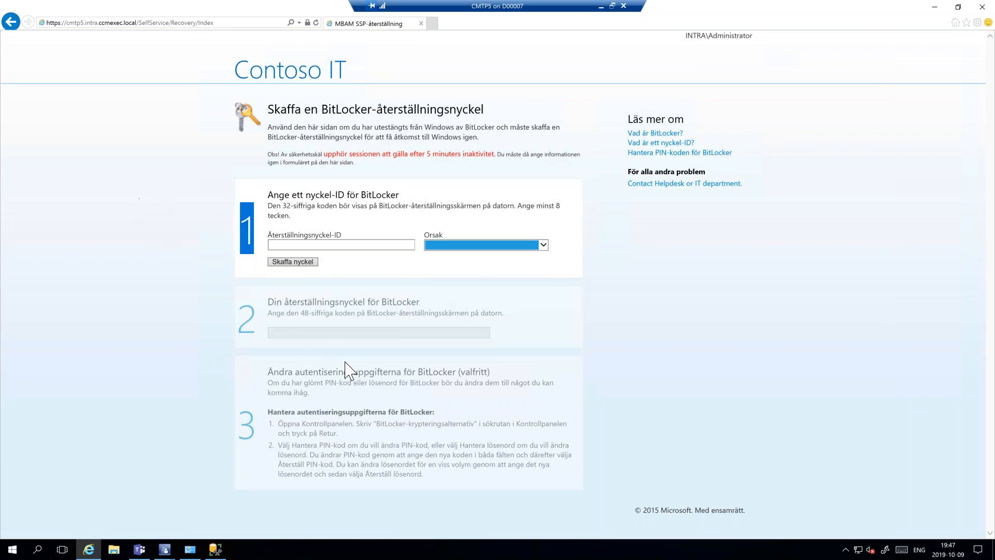
click(432, 22)
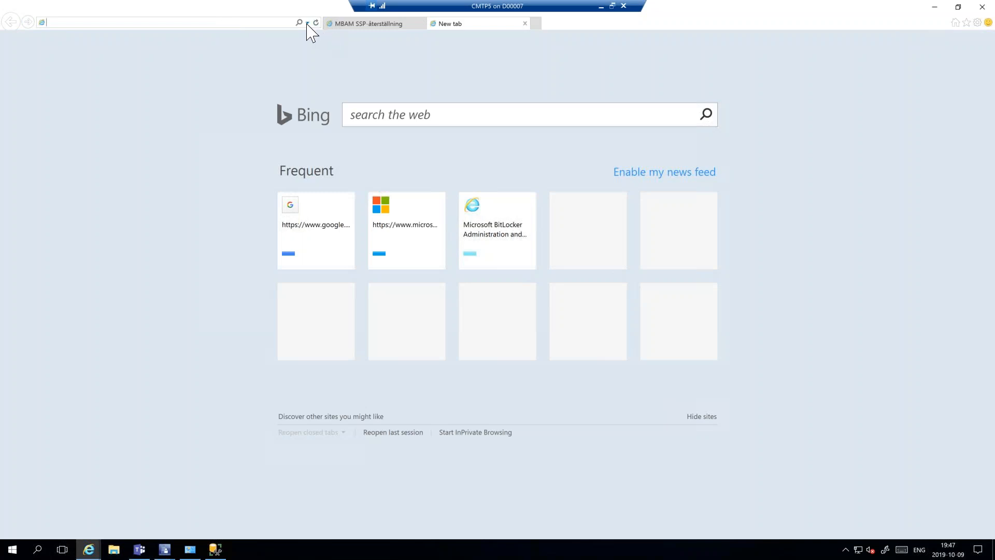
click(307, 23)
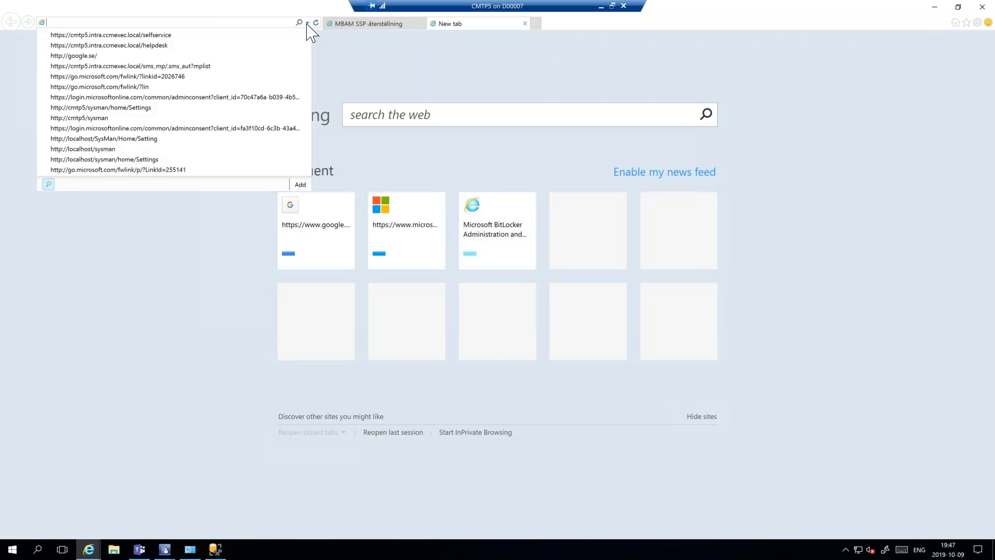
click(163, 45)
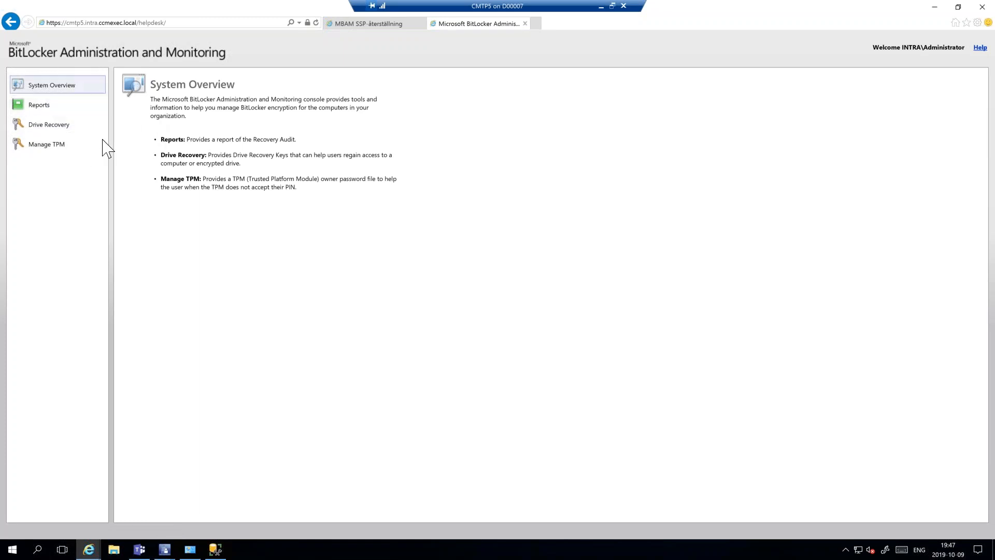
click(54, 127)
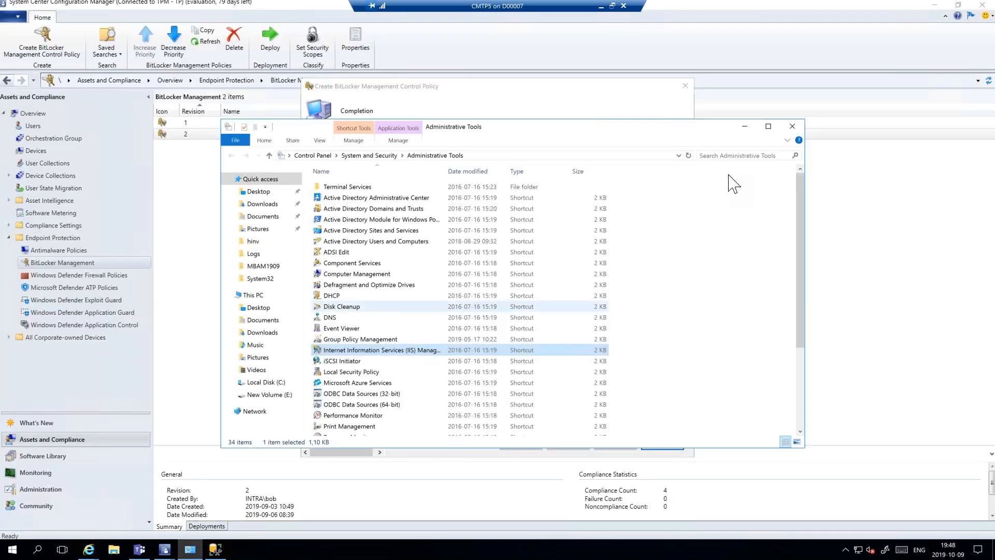
- Close the Administrative Tools window and the BitLocker policy wizard, and show the BitLocker Management reports in the Configuration Manager console's Monitoring workspace
click(792, 125)
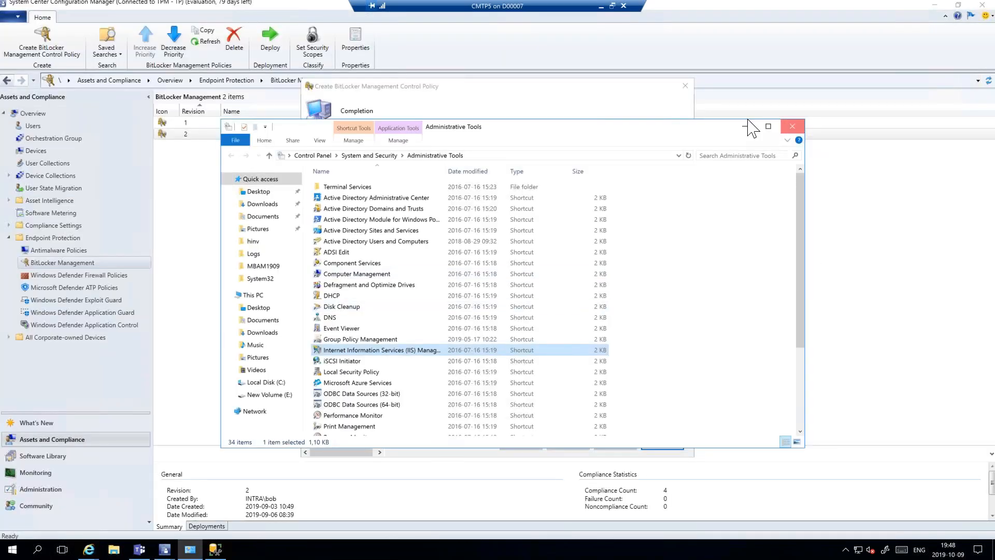
click(671, 445)
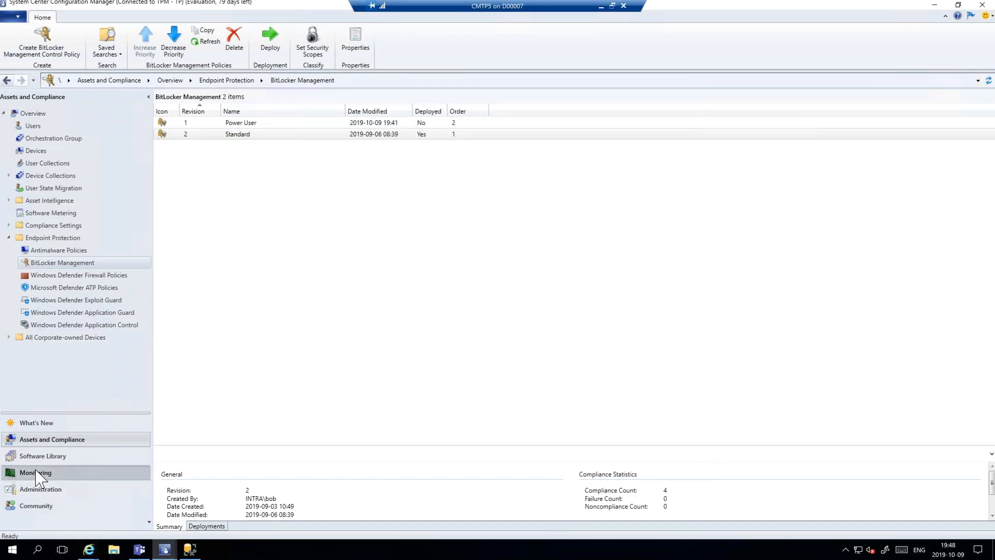
click(35, 472)
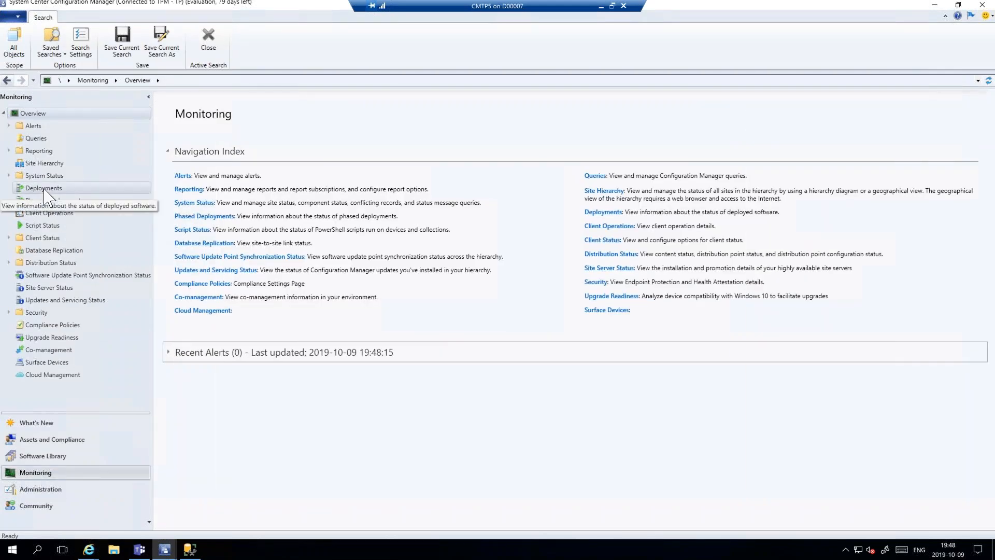
click(8, 150)
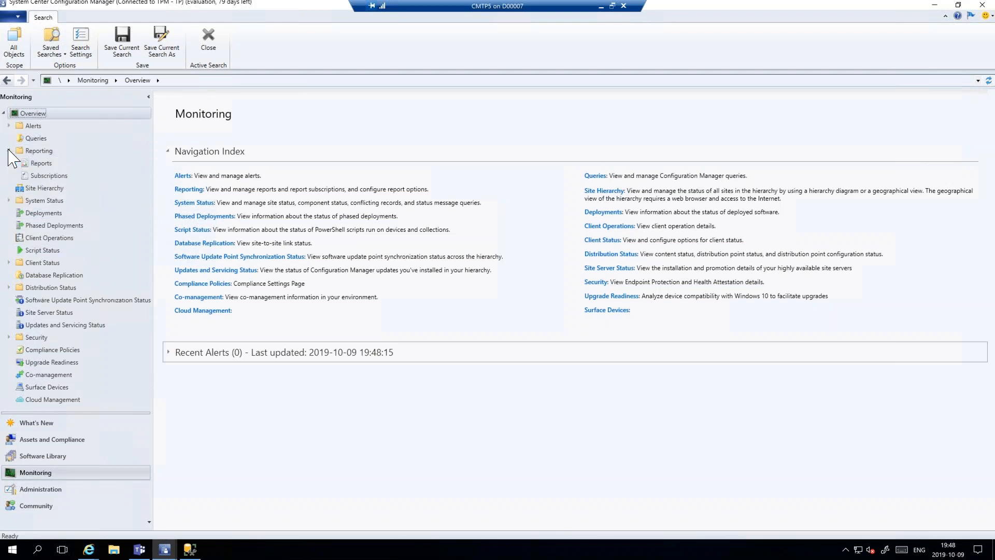
double_click(37, 164)
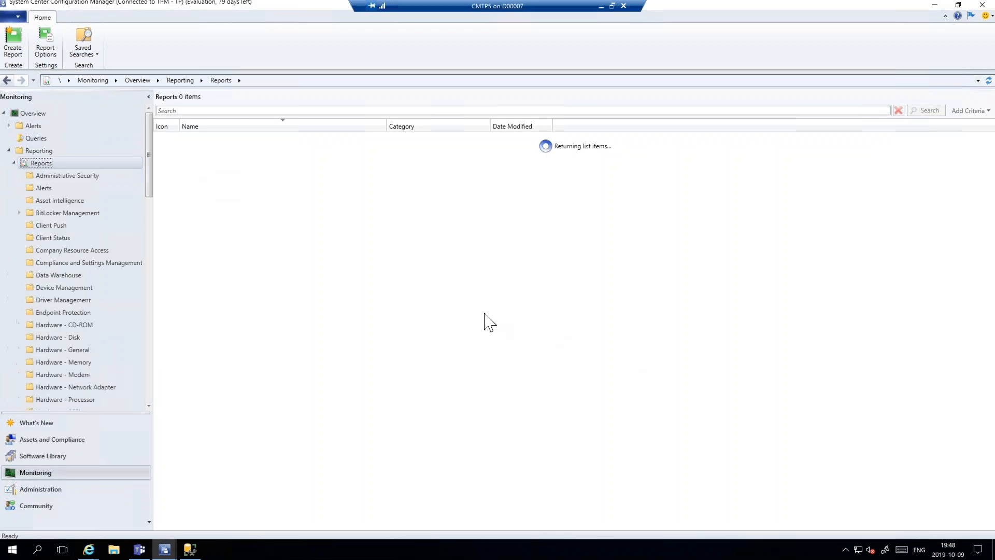
click(66, 213)
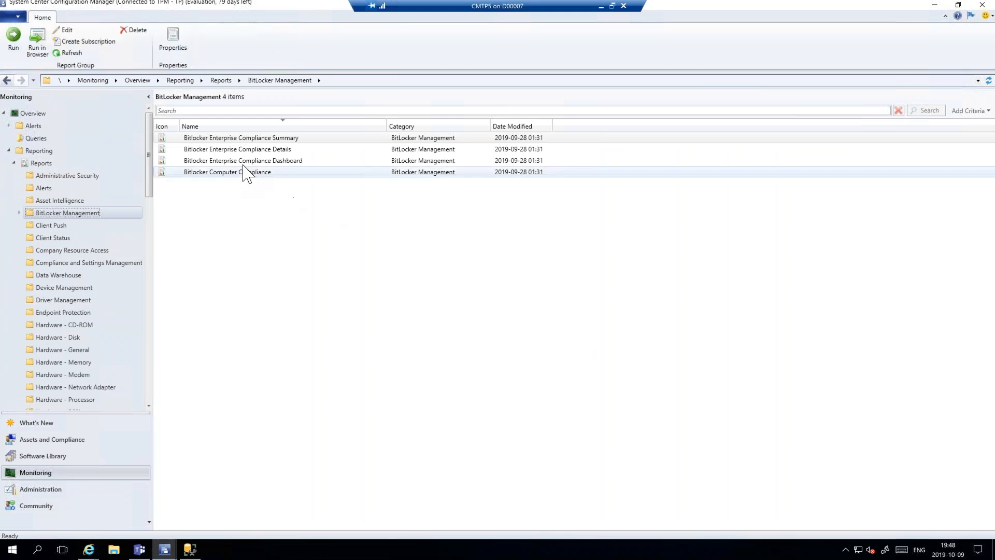
- Run the Bitlocker Enterprise Compliance Dashboard report and select MBAM as its Collection ID value
right_click(244, 162)
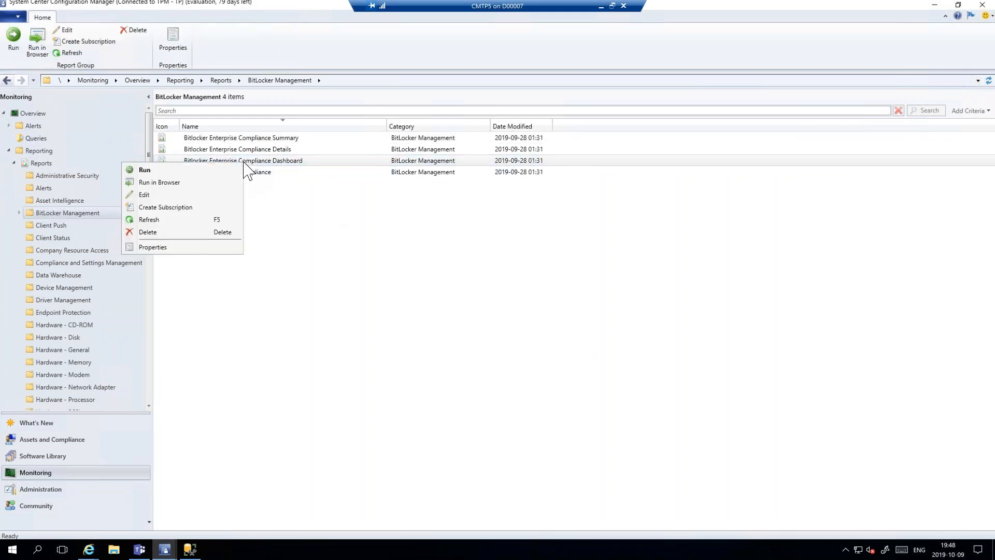
click(145, 169)
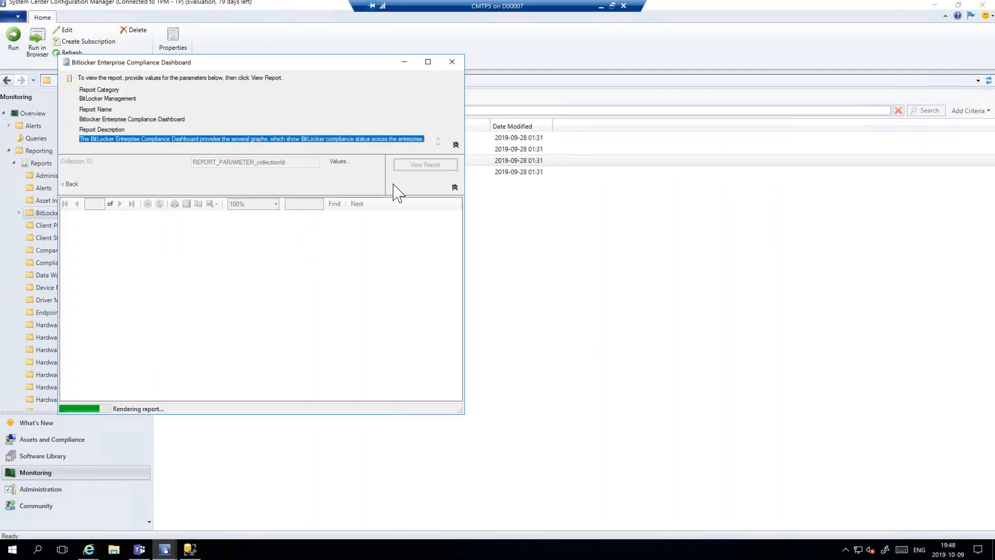
click(566, 309)
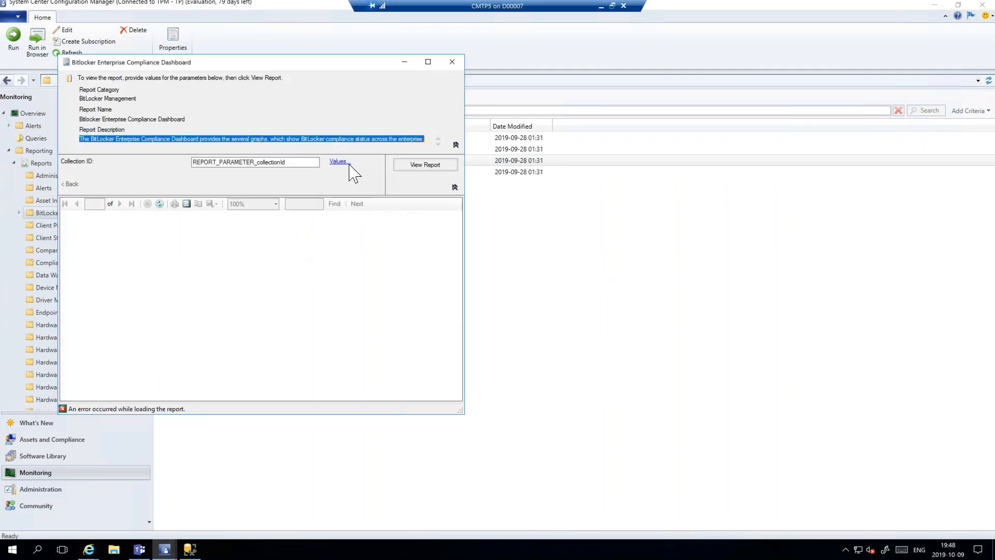
click(340, 161)
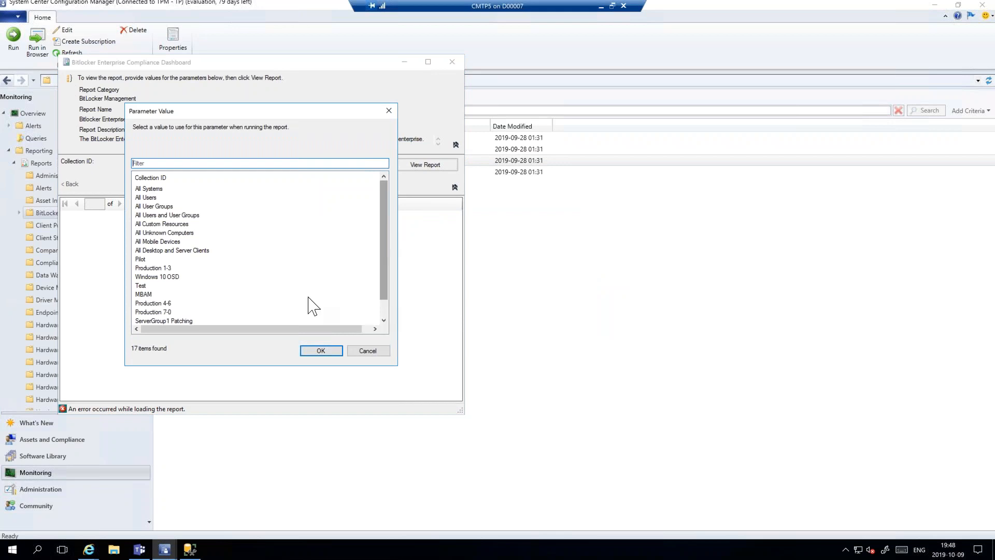
scroll(309, 304, down, 1)
click(142, 276)
click(321, 351)
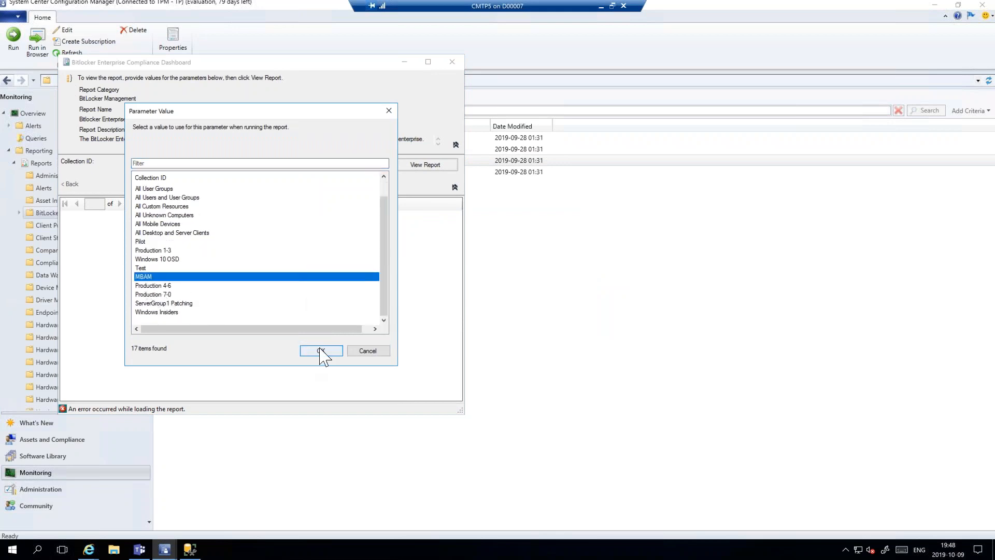
- Generate the compliance dashboard for the MBAM collection, examine its status and error distribution charts, and close the report
click(431, 167)
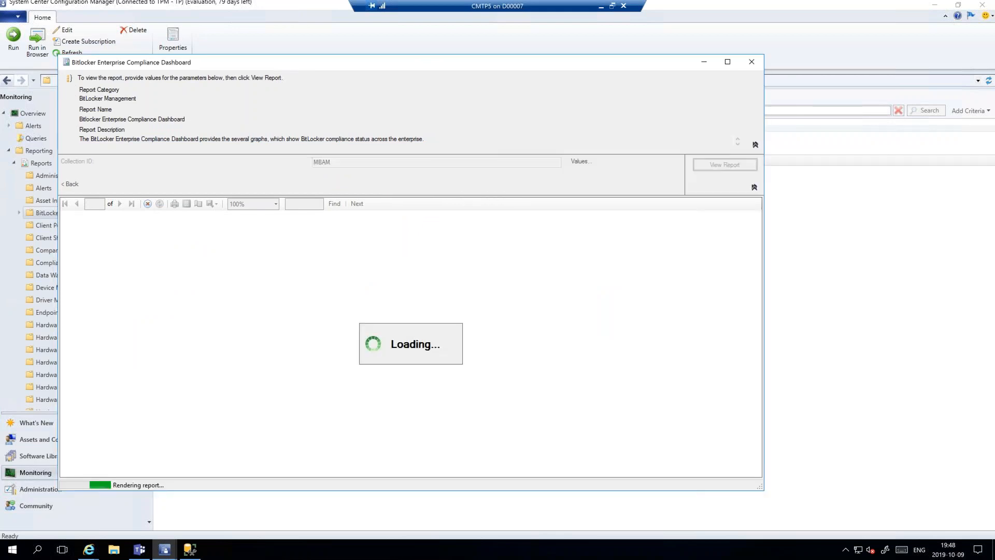
mouse_move(756, 331)
mouse_down()
mouse_move(755, 419)
mouse_move(761, 330)
mouse_up()
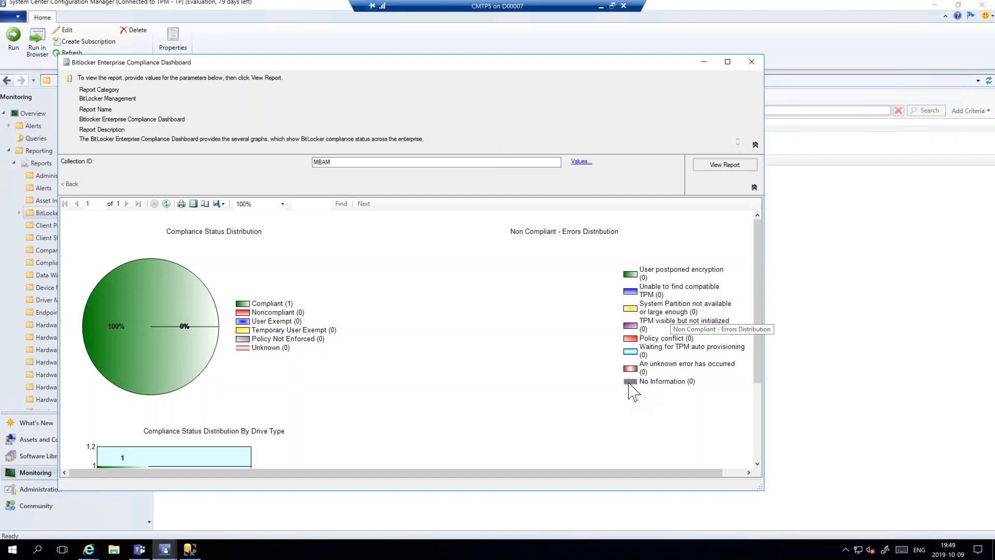
click(751, 61)
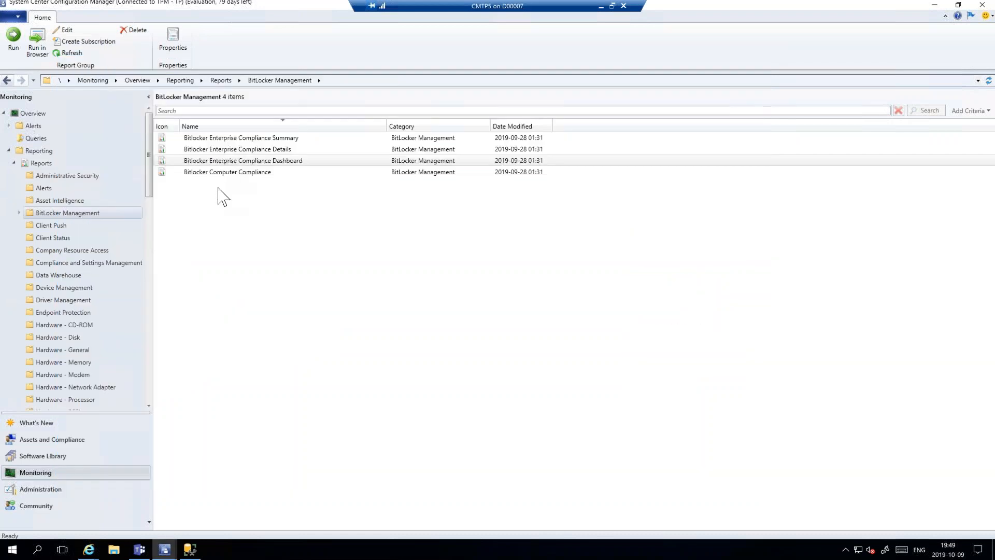
- Run the Bitlocker Enterprise Compliance Summary report and select MBAM as its Collection ID value
click(234, 138)
right_click(235, 139)
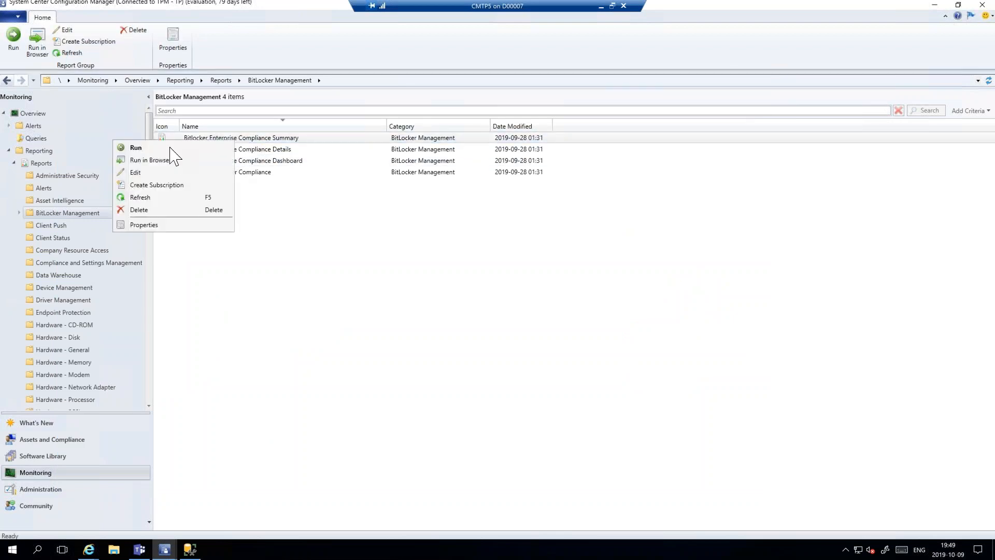
click(139, 149)
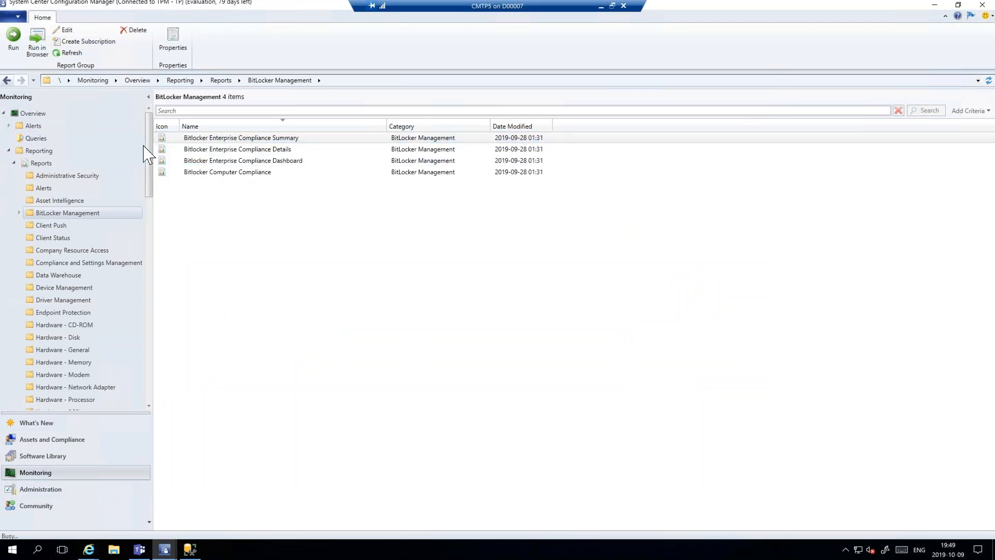
click(569, 311)
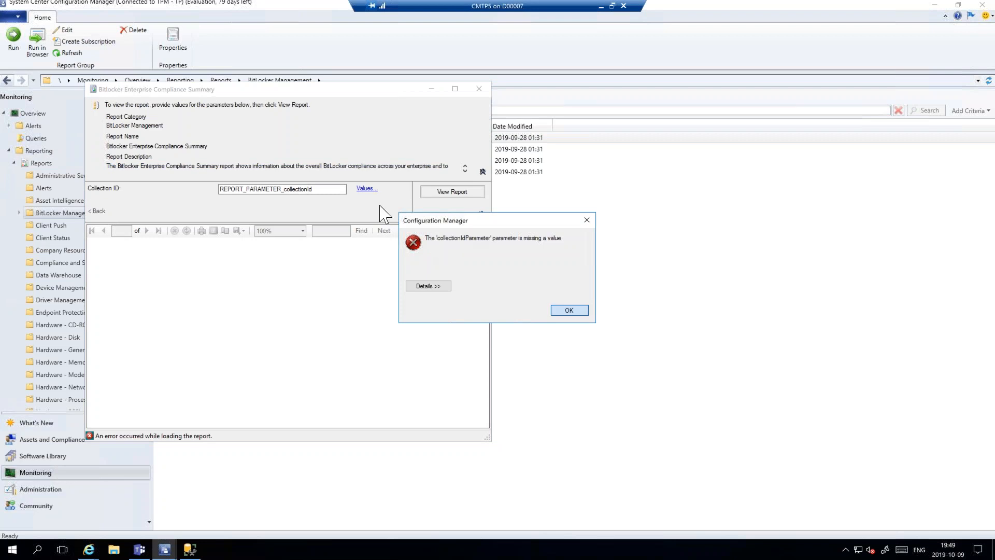
click(367, 188)
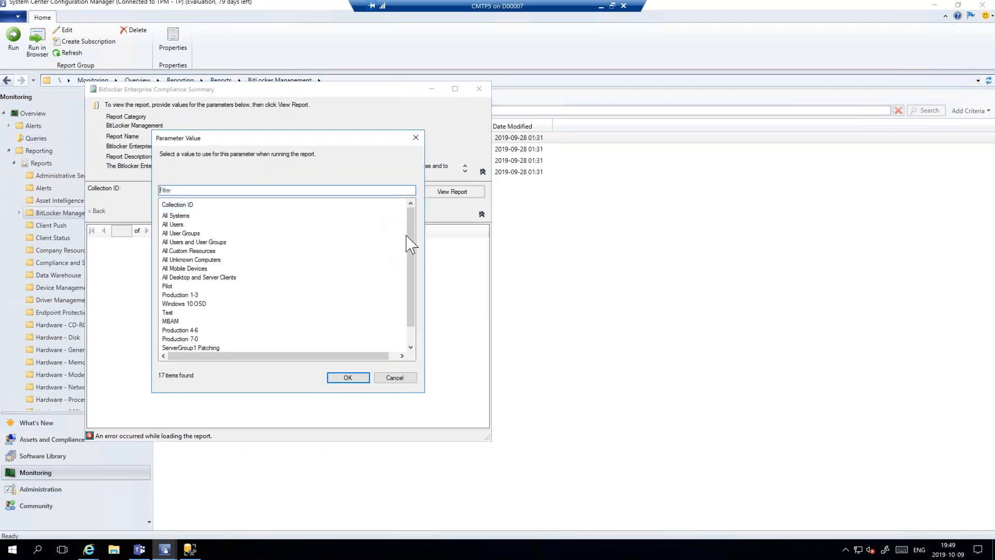
scroll(410, 273, down, 1)
click(171, 304)
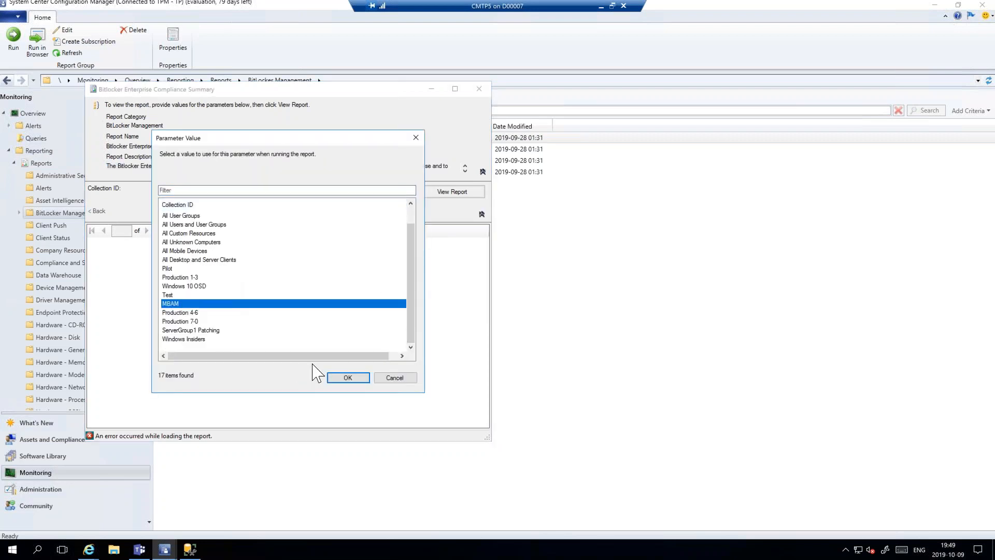
click(348, 378)
- Generate the compliance summary for the MBAM collection, enlarge its window to examine the chart and overview table, and close the report
click(452, 191)
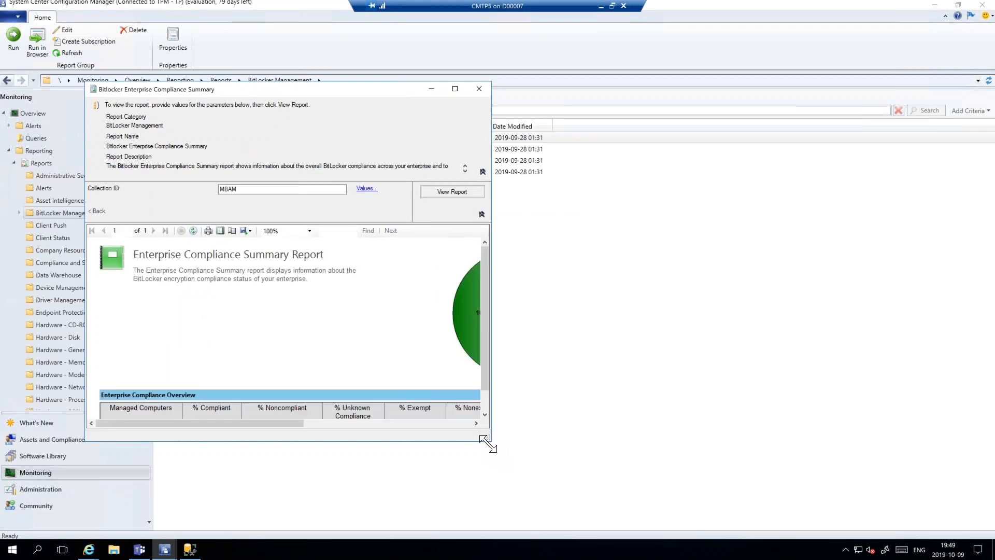
drag(487, 444, 832, 549)
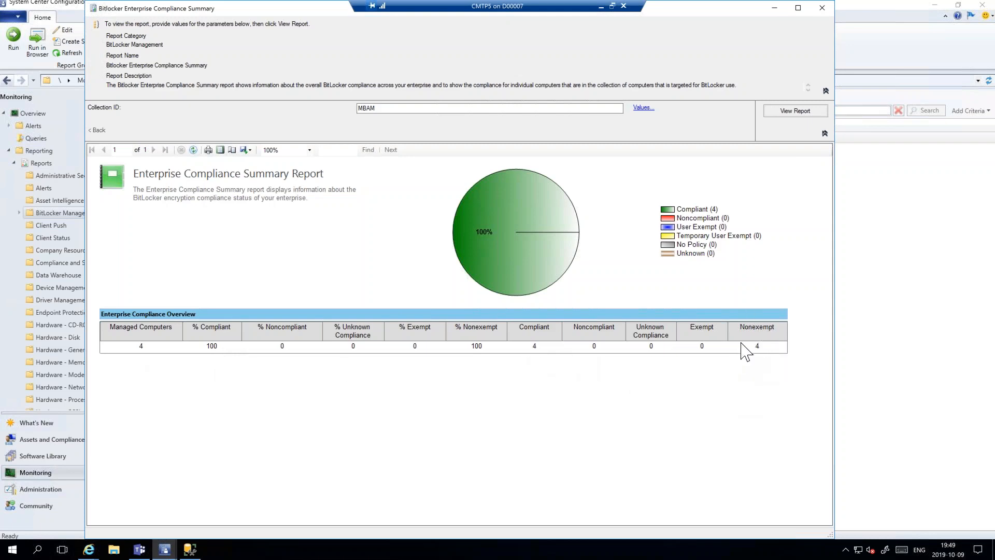
click(824, 11)
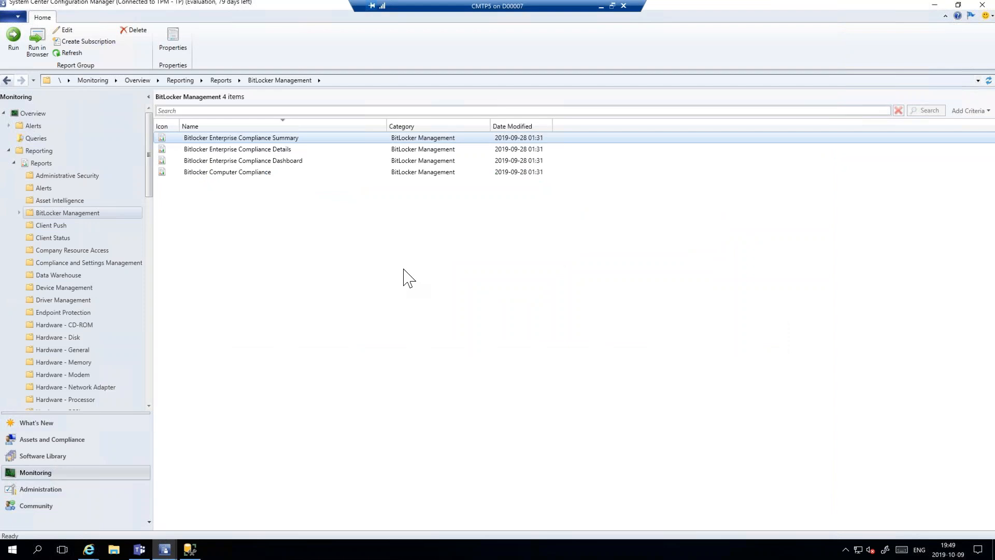
click(10, 151)
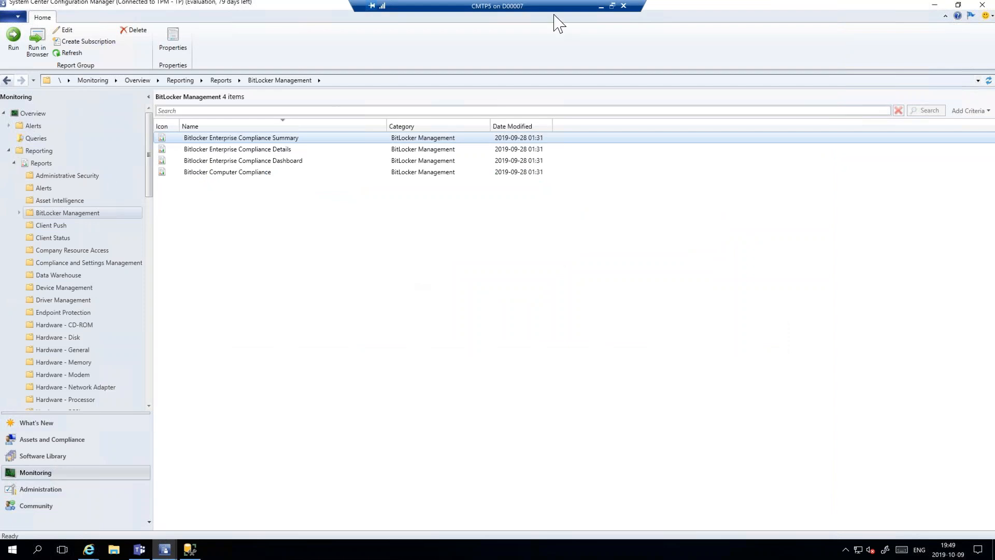
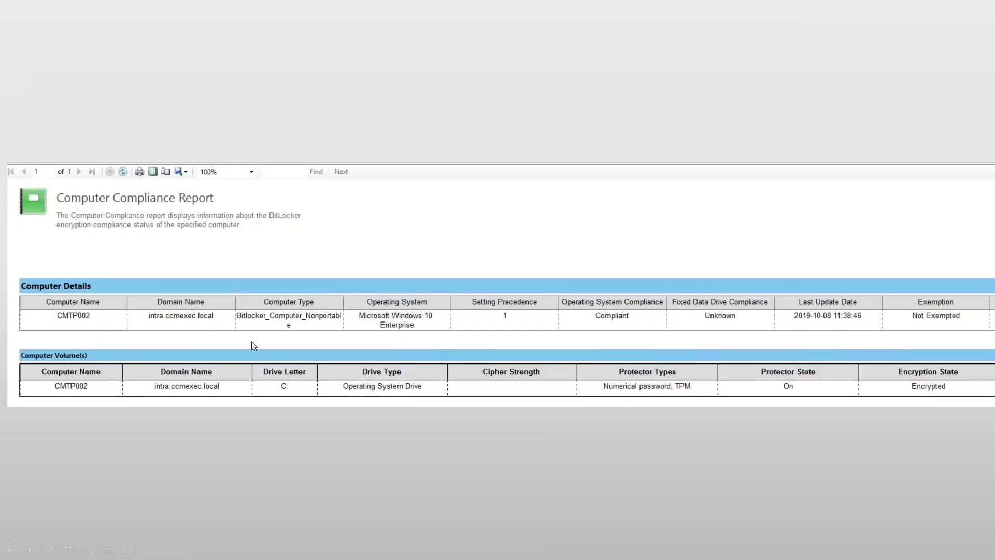
click(463, 356)
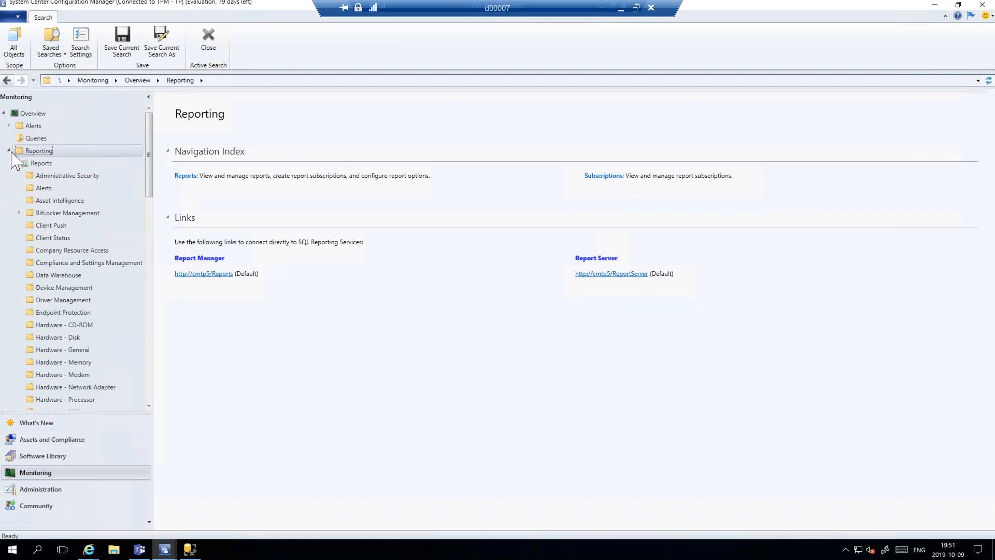
- Collapse the Reporting node and open the properties of Boot image (x64) from the Software Library's boot images
click(9, 151)
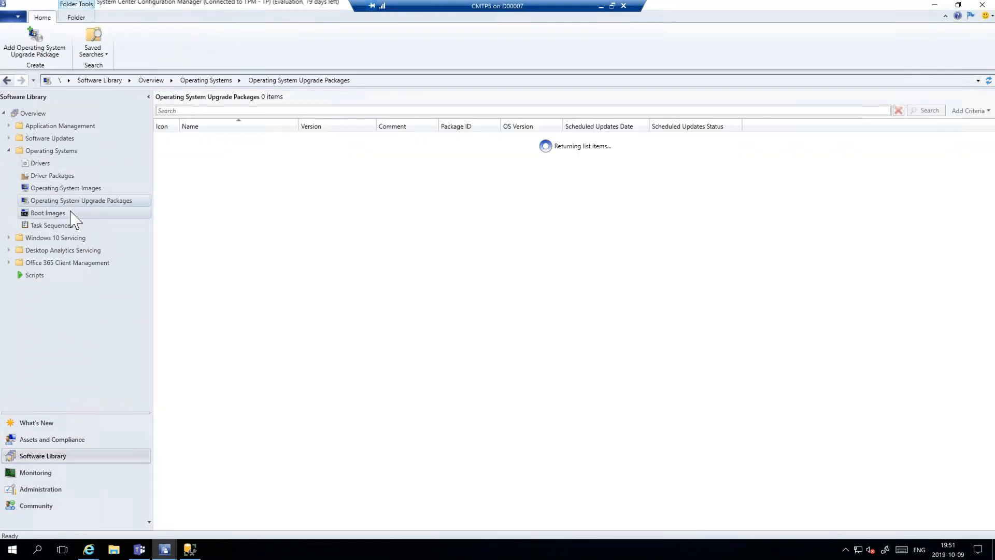
click(71, 213)
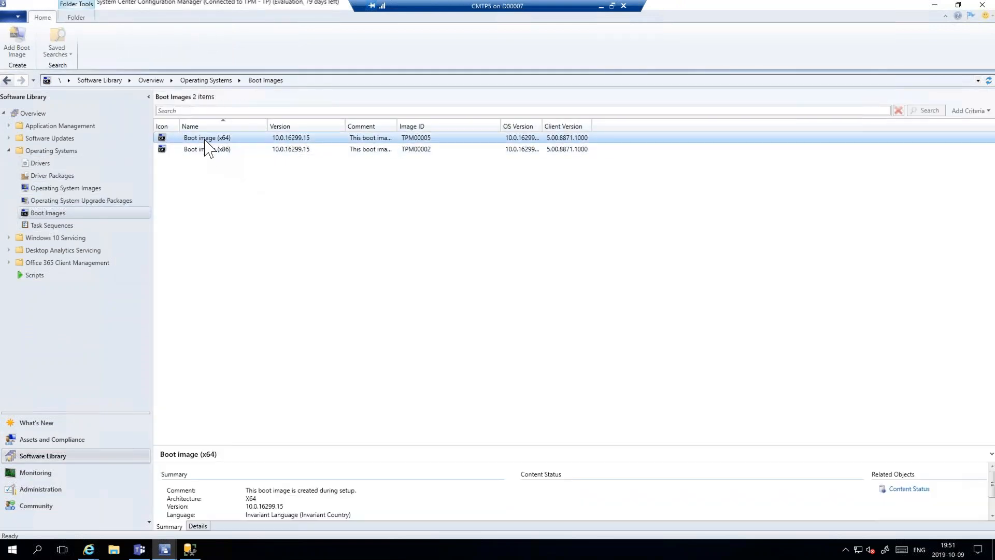
right_click(203, 139)
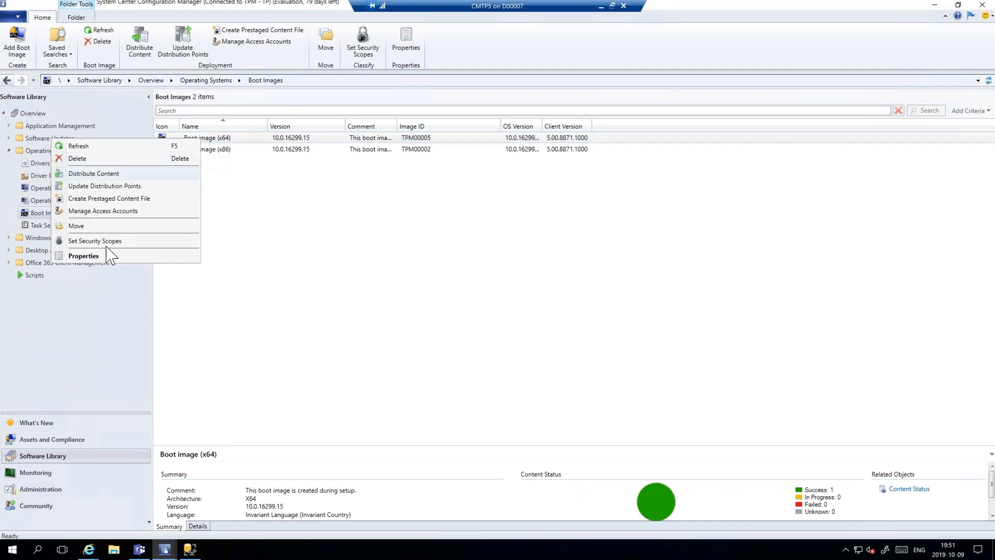
click(94, 255)
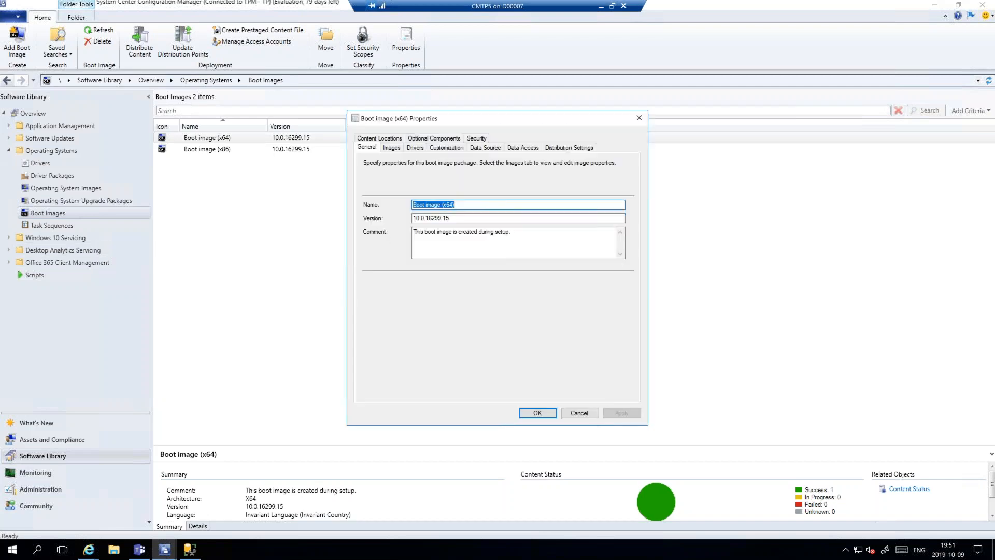
- Examine the default WinPE keyboard layout choices in the boot image's customization settings, and cancel the properties
click(446, 149)
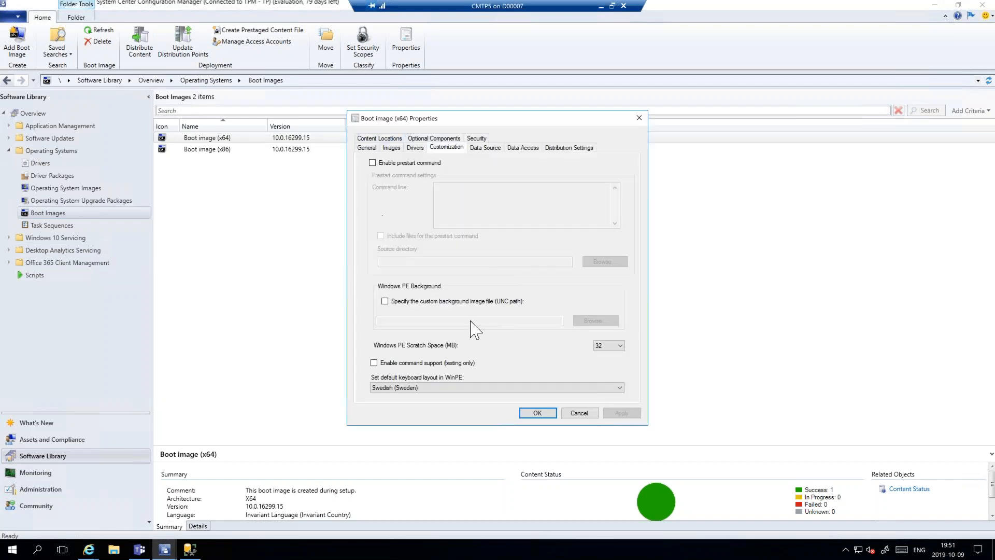
click(479, 396)
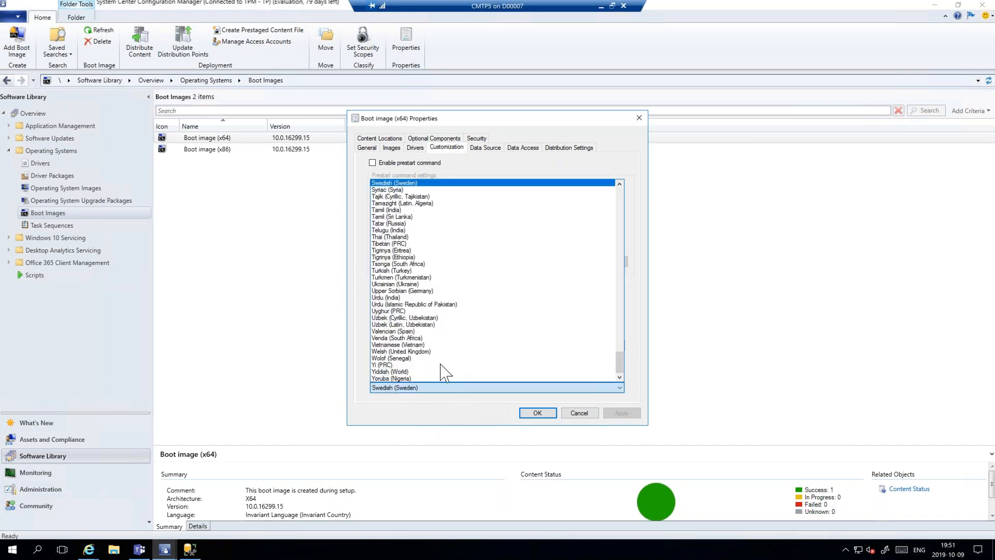
click(462, 424)
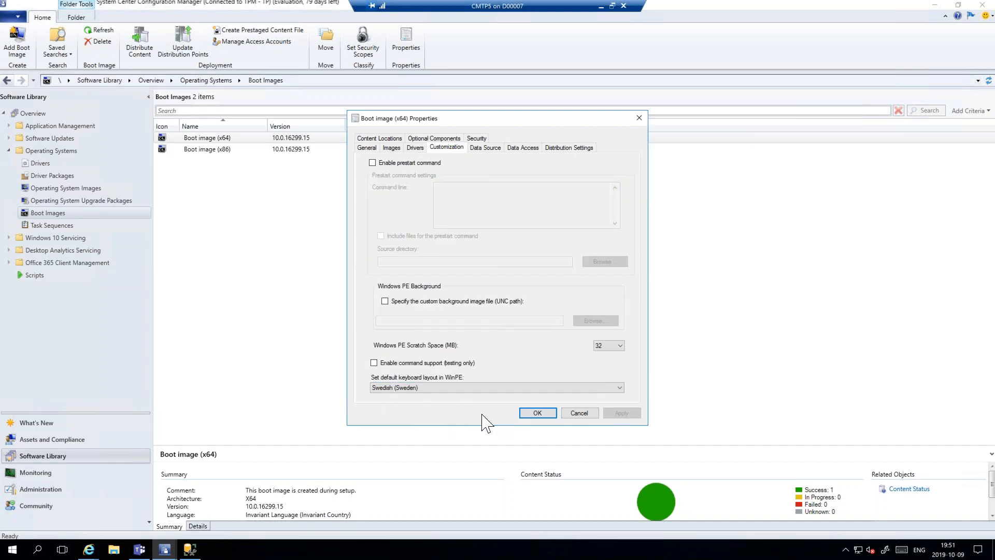
click(579, 413)
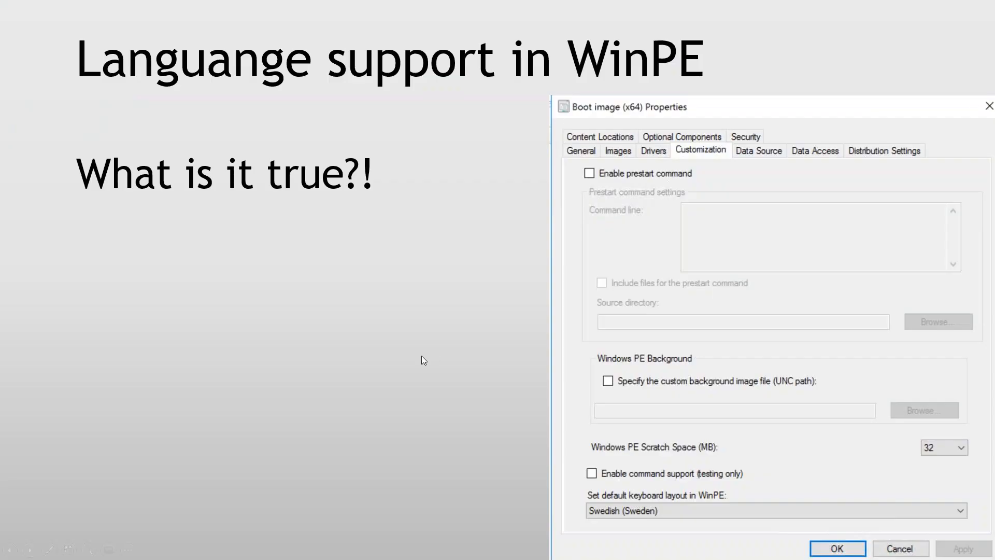
click(410, 302)
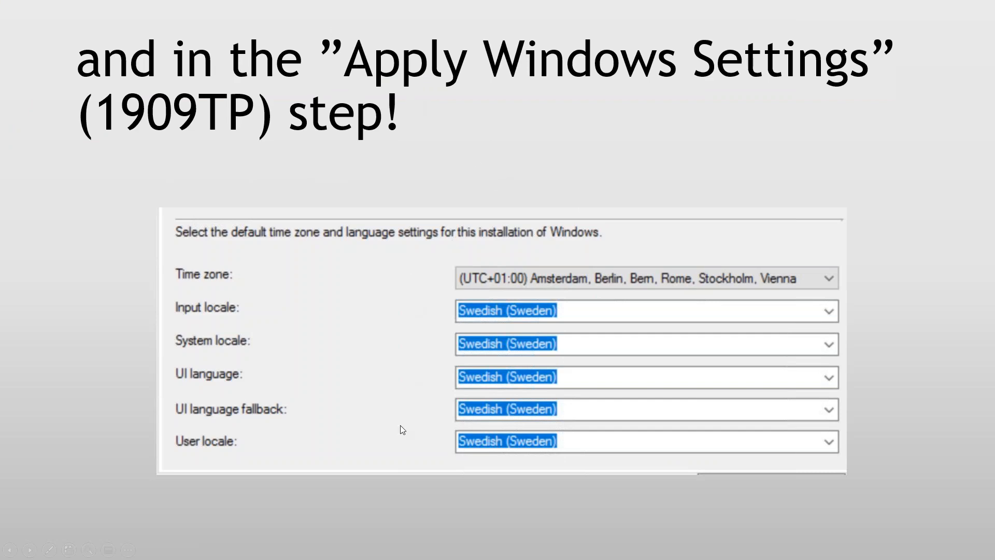
- Switch to Configuration Manager and open the Windows 10 1903 2 task sequence for editing at its Apply Windows Settings step
key(alt+Tab)
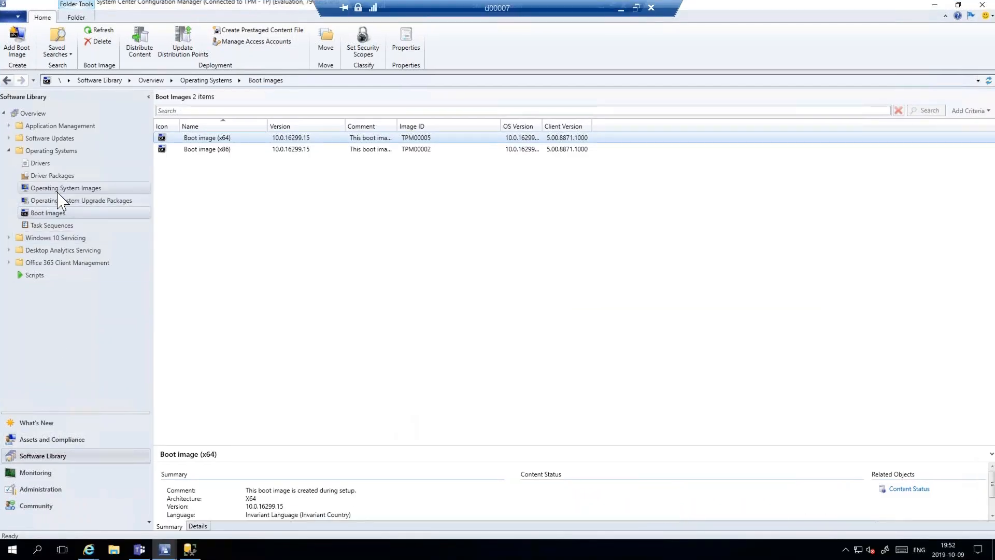
click(52, 226)
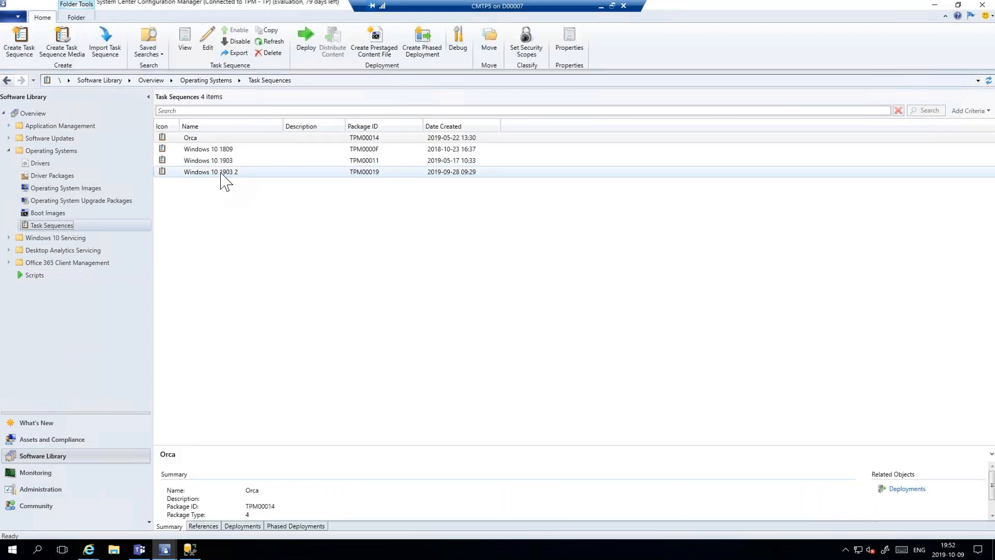
right_click(222, 182)
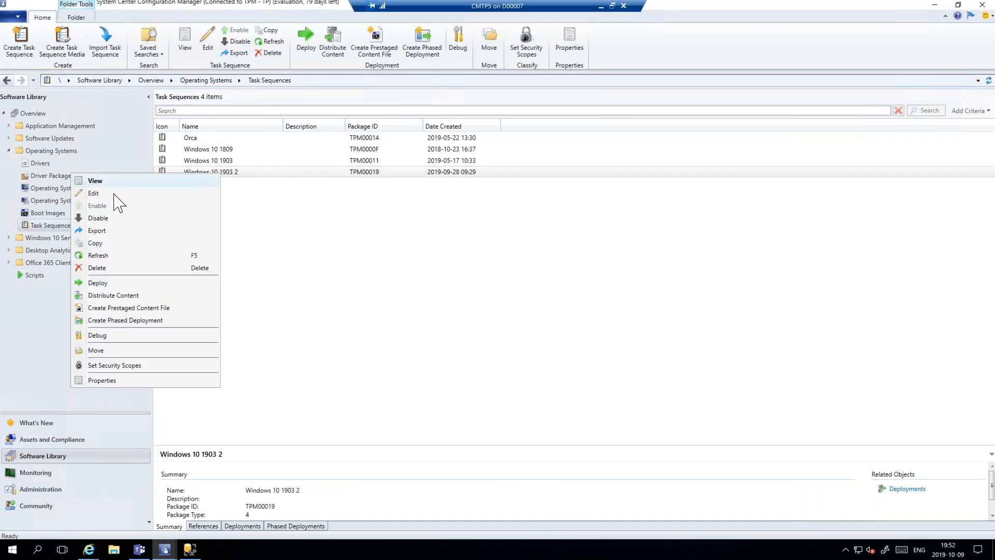
click(105, 195)
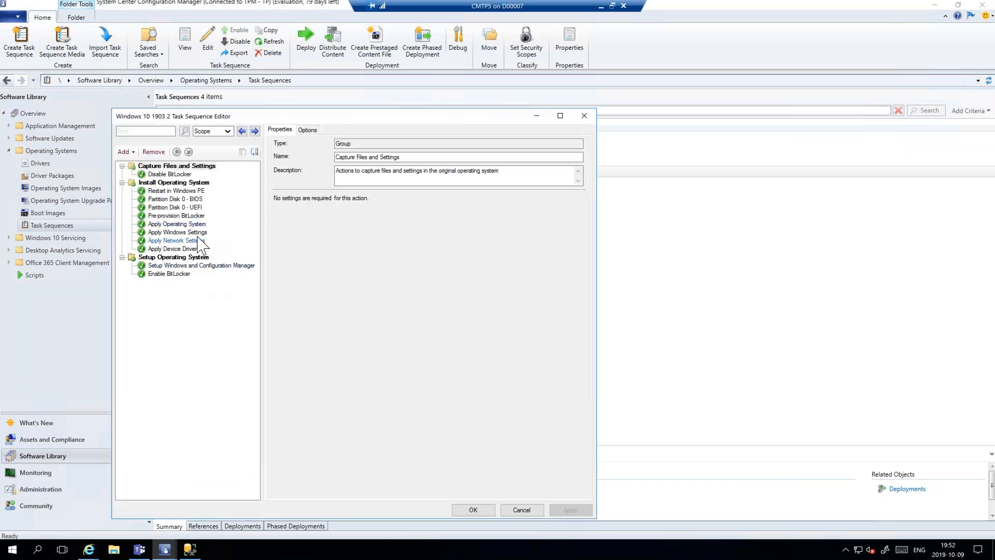
click(194, 232)
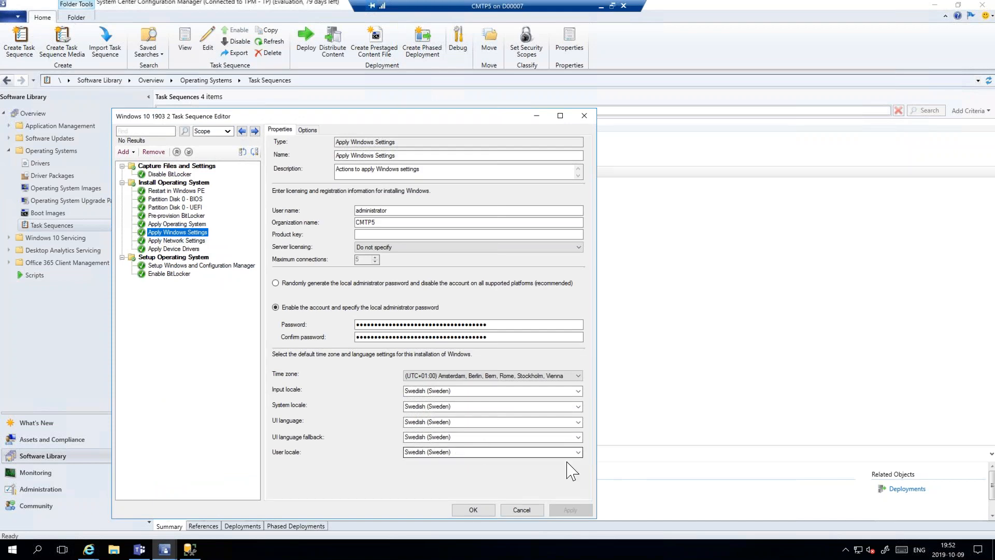
- Examine the User locale choices of the Apply Windows Settings step, and cancel the task sequence editor
click(578, 452)
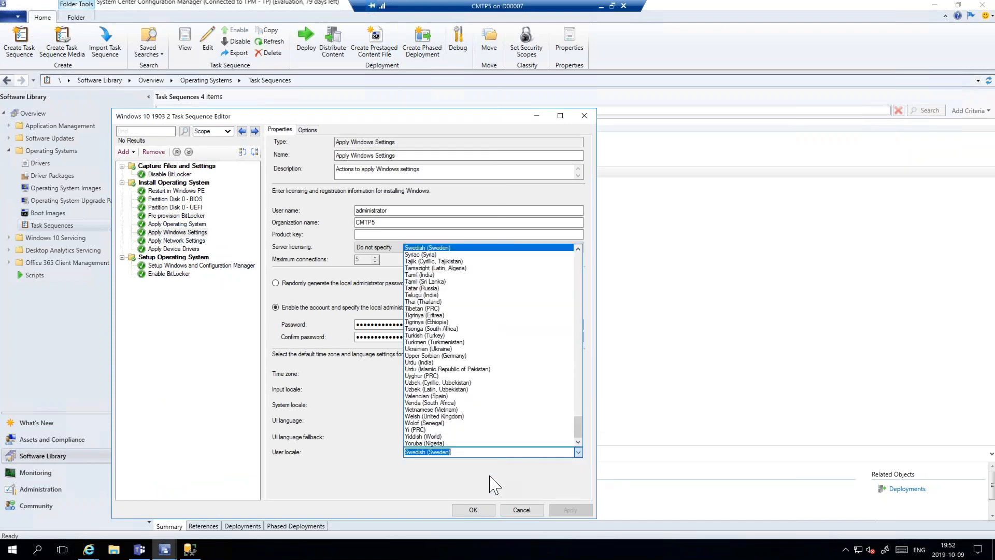
click(388, 481)
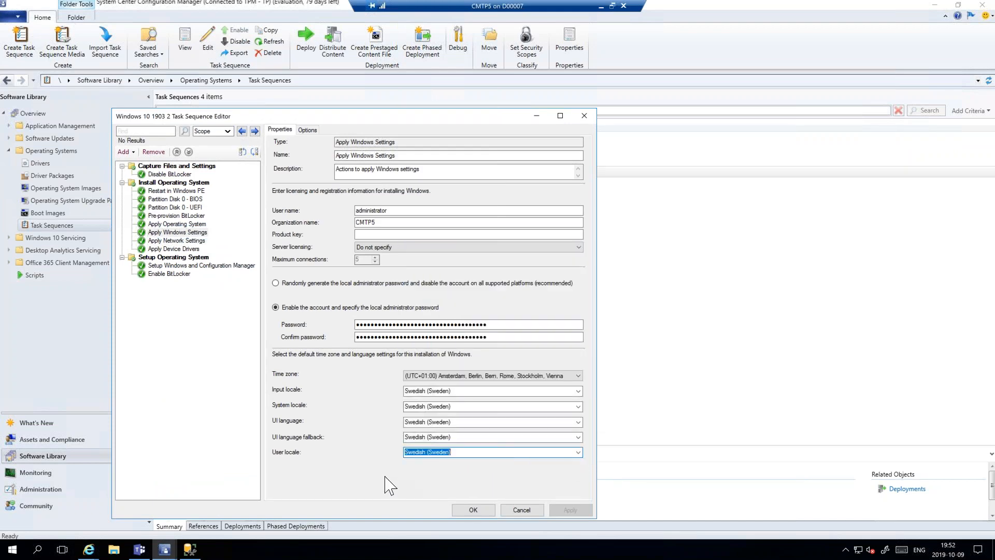
click(521, 510)
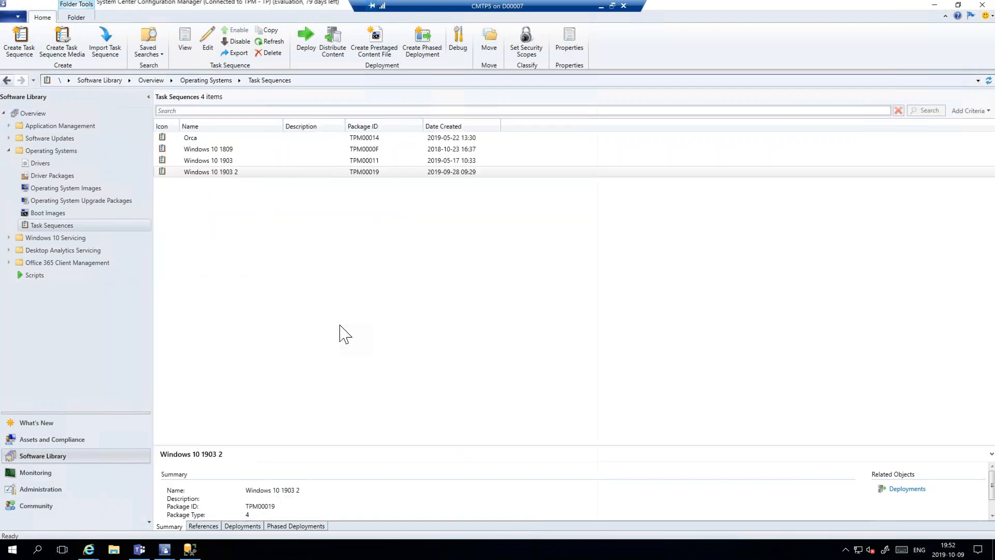
- Return to the presentation and advance through the language settings variables and Teams integration slides to the console connections demo
click(621, 8)
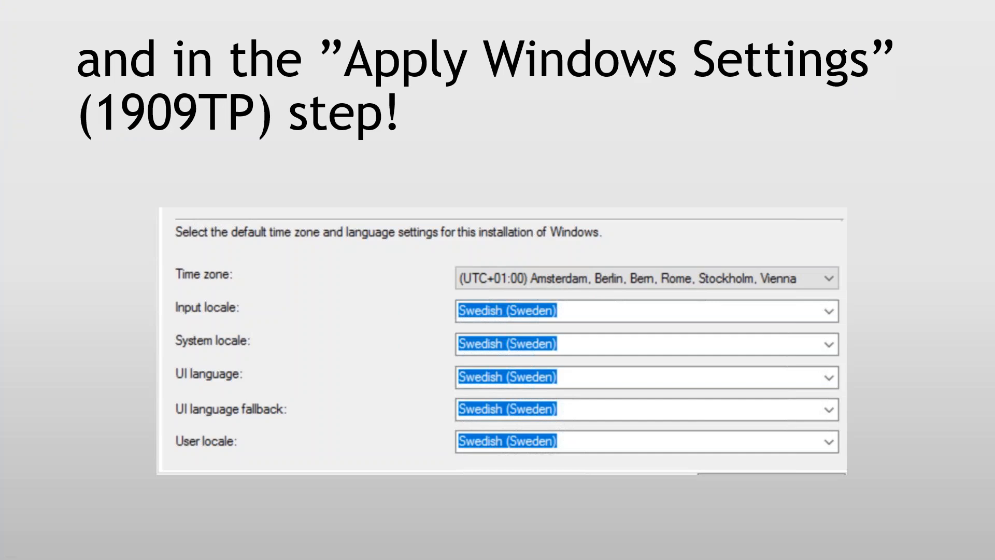
click(208, 289)
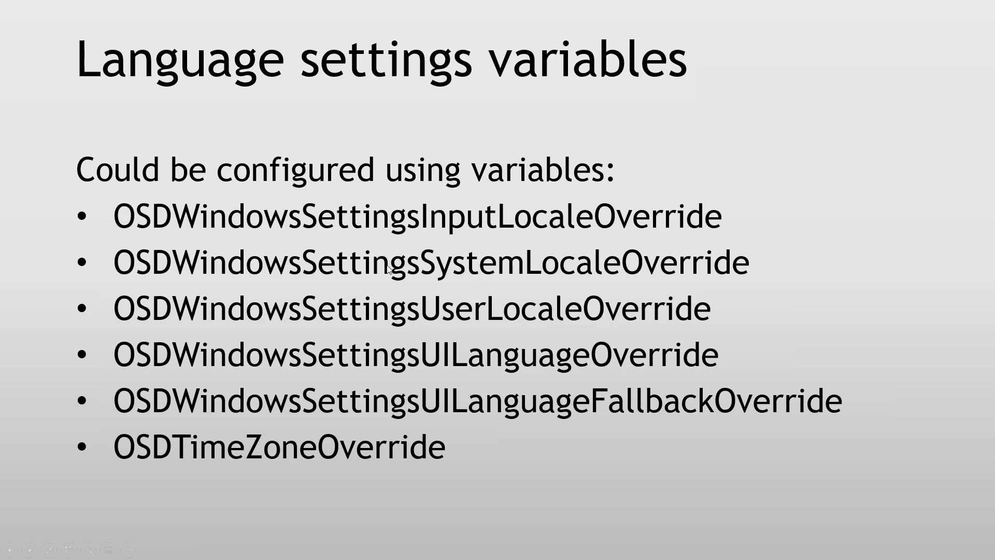
click(499, 386)
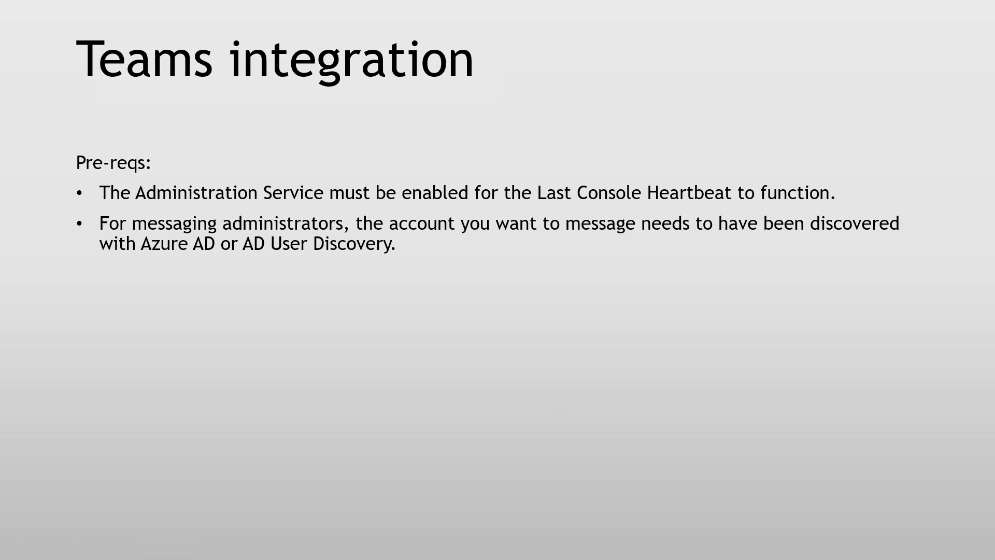
click(449, 305)
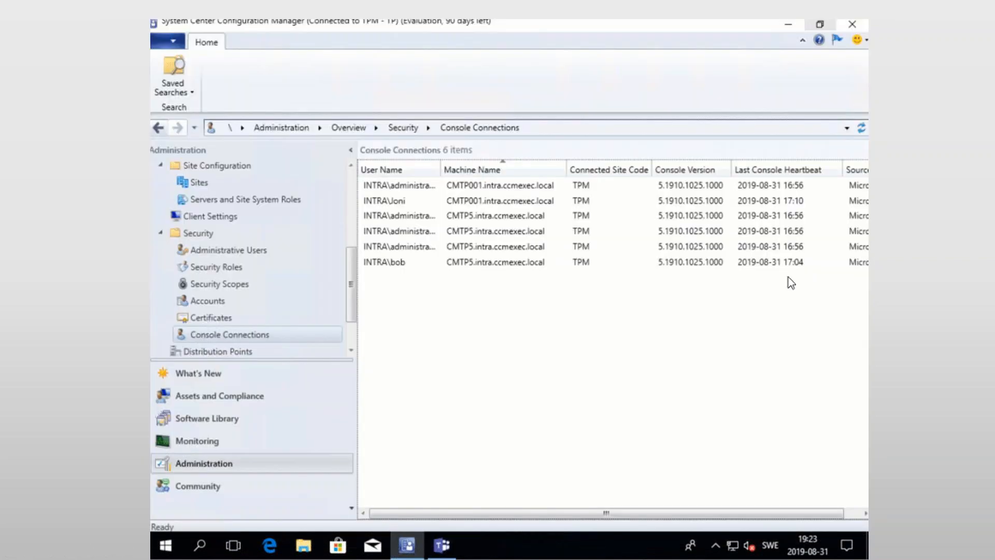
- Message the administrator of the CMTP5 console connection with the 17:04 heartbeat through Teams, sending "Go back to sleep!"
click(393, 259)
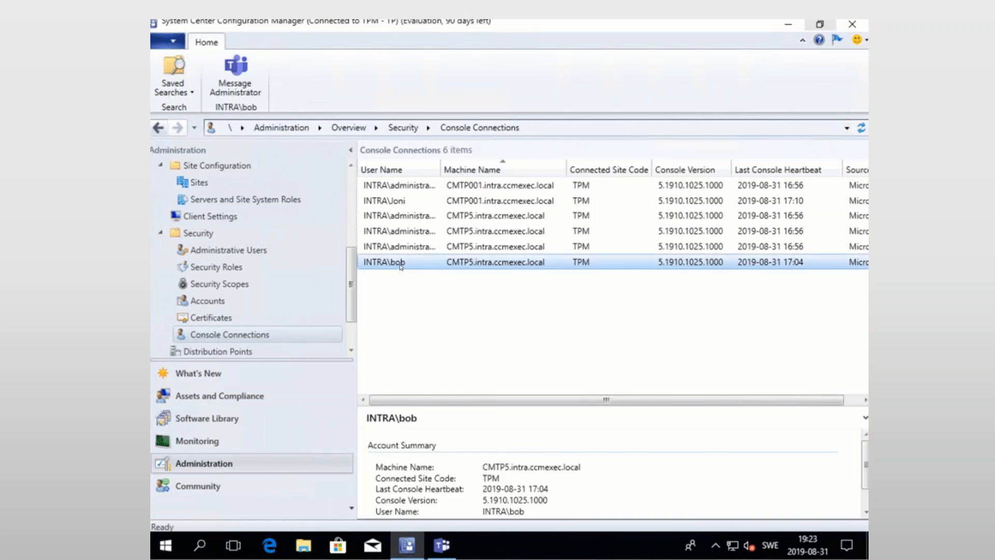
right_click(400, 266)
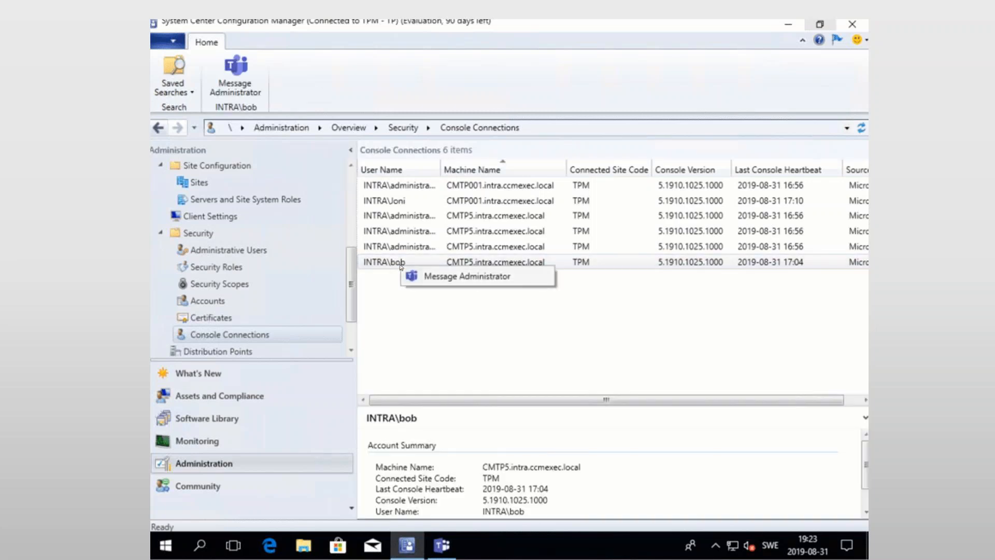
click(485, 284)
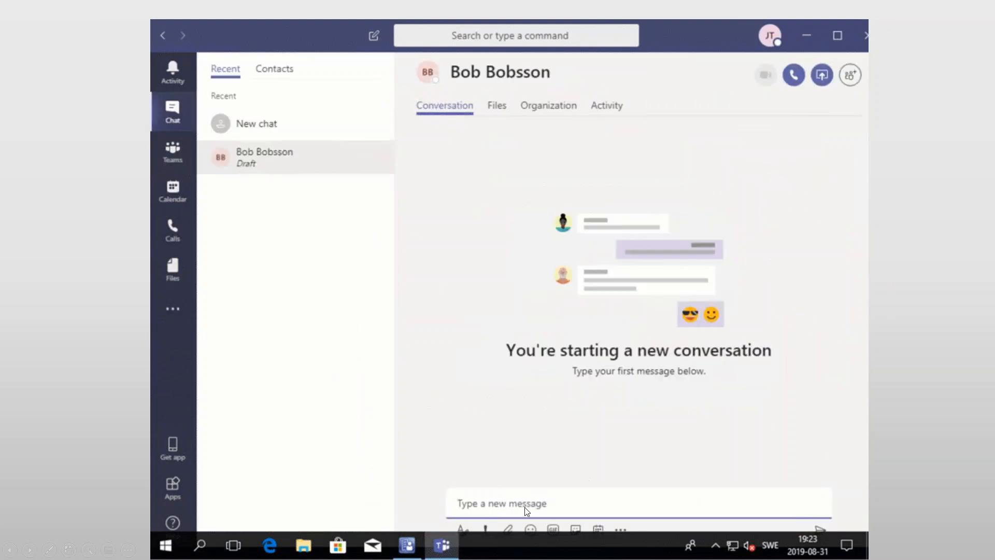
text(Go back to sleep!)
key(Return)
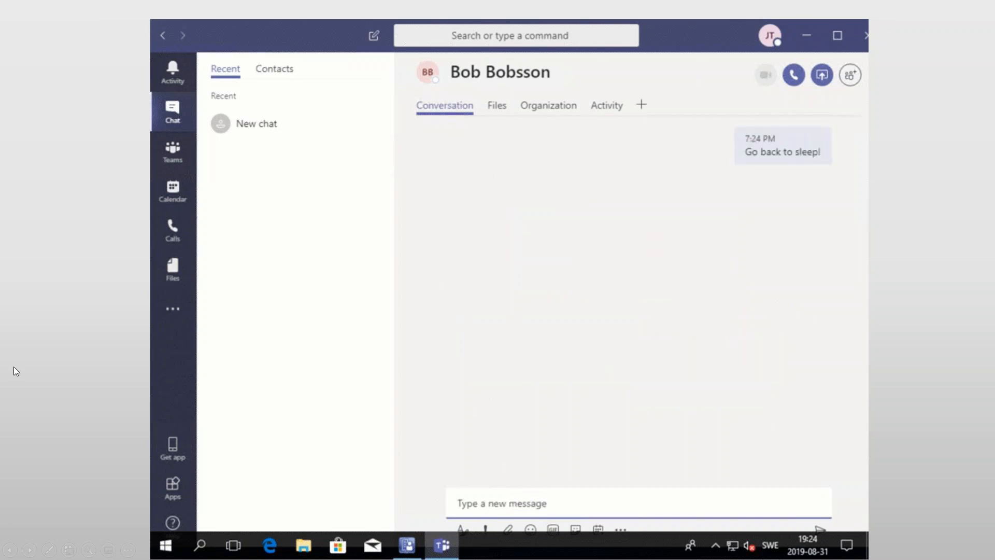
click(13, 366)
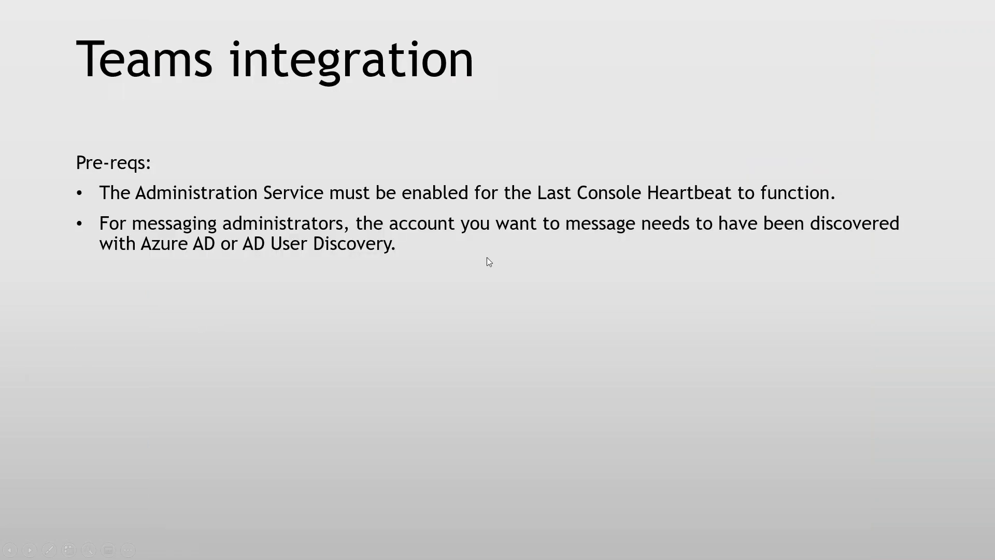